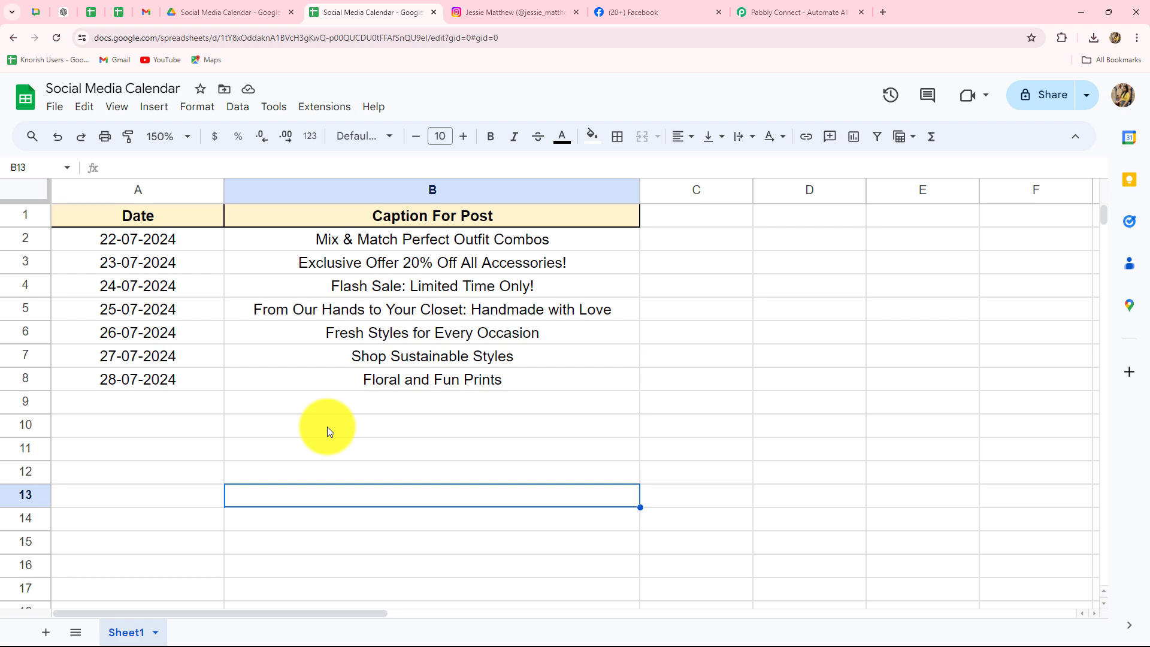
Compare the Instagram profile's latest post with the Style Revolution Facebook page post, ending on the caption sheet
left_click(495, 6)
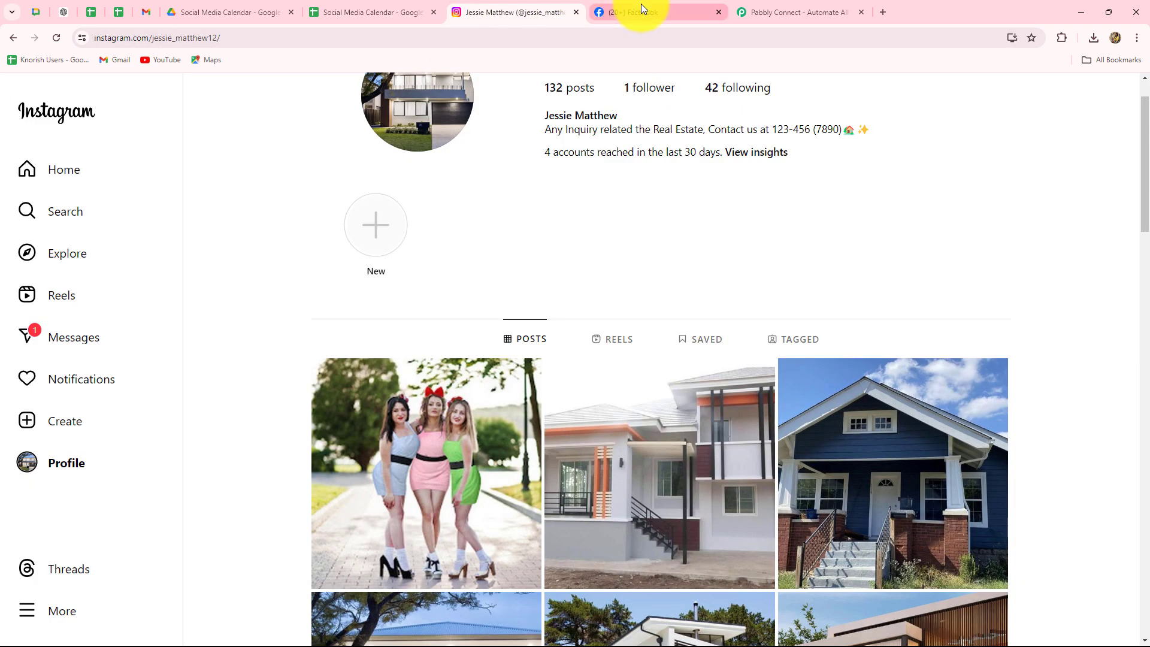
left_click(642, 5)
left_click(395, 5)
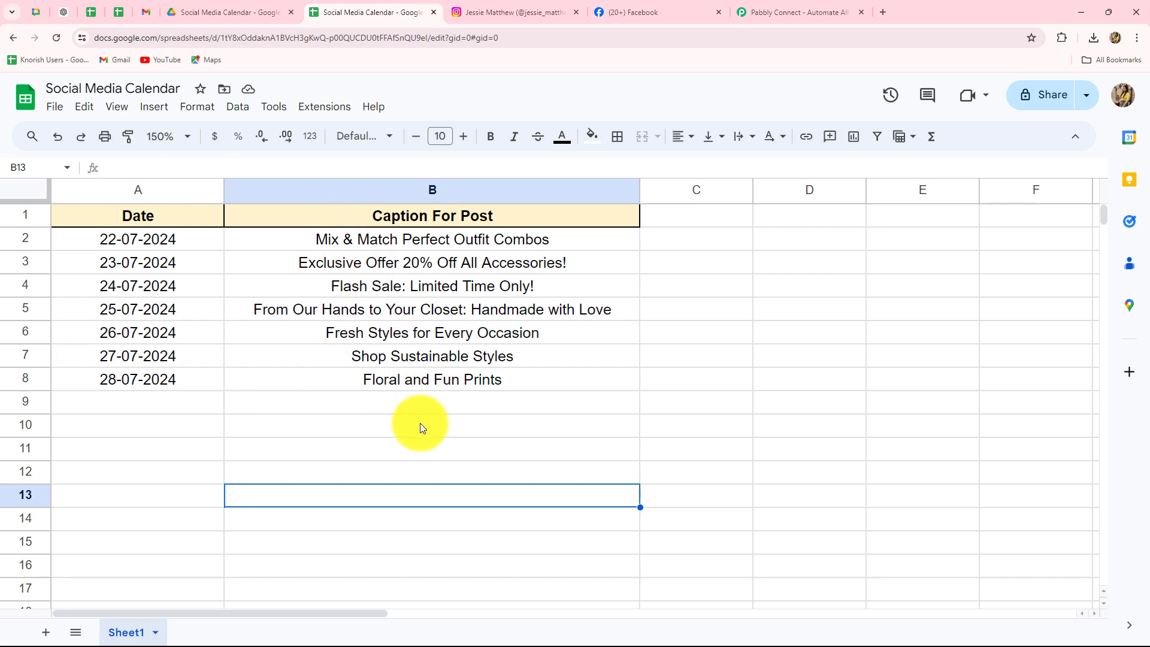
left_click(633, 12)
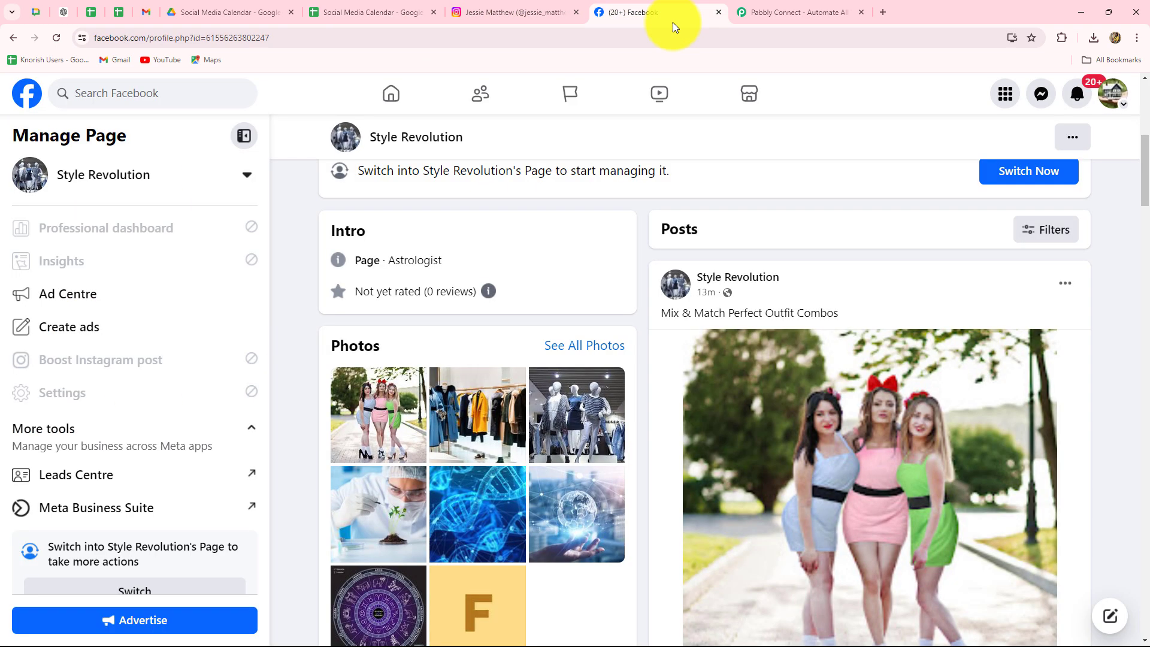
left_click(486, 12)
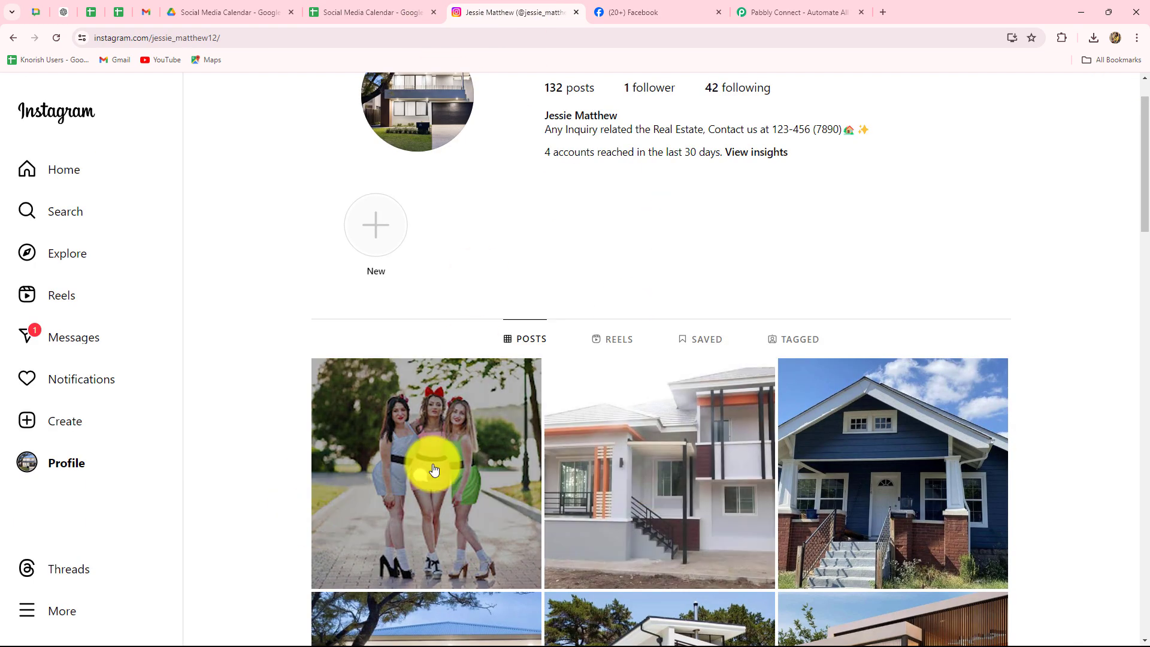
left_click(339, 10)
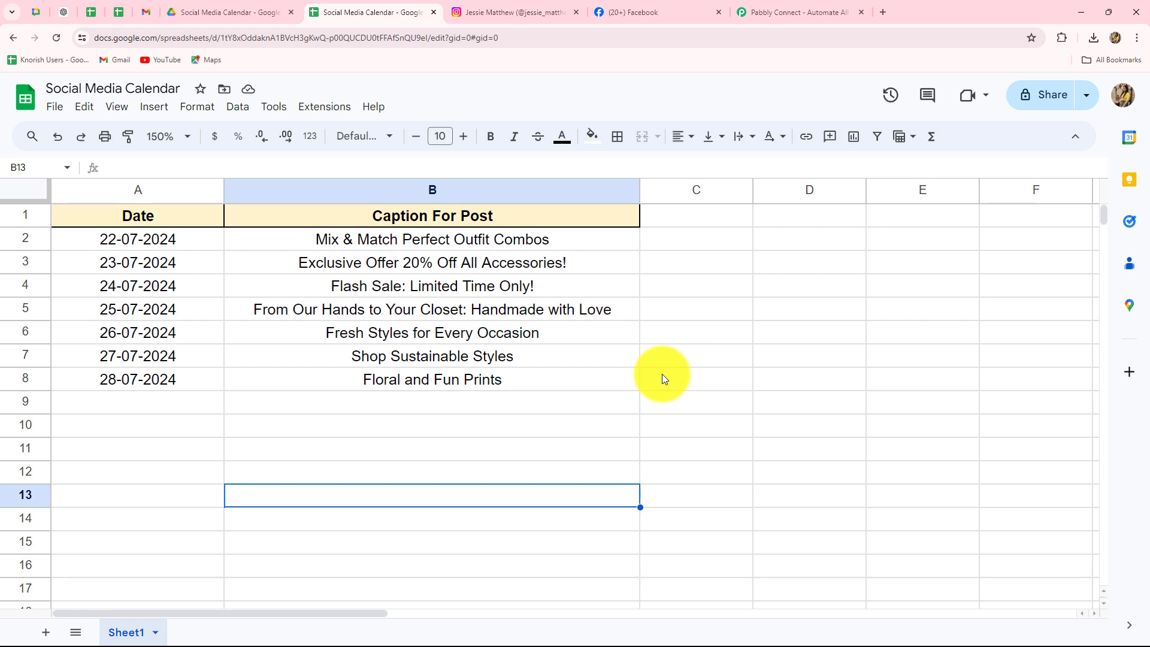
left_click(637, 11)
left_click(546, 13)
left_click(341, 5)
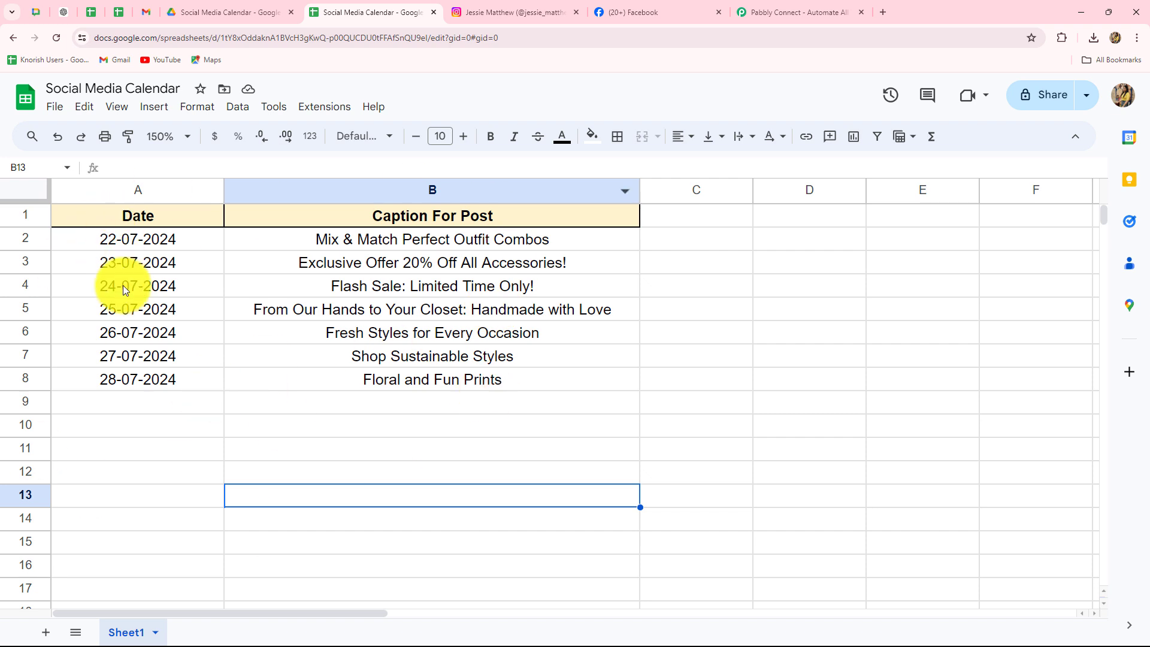
Look at the Drive folder's two post images, then recheck the sheet, Facebook page and Instagram profile
left_click(195, 9)
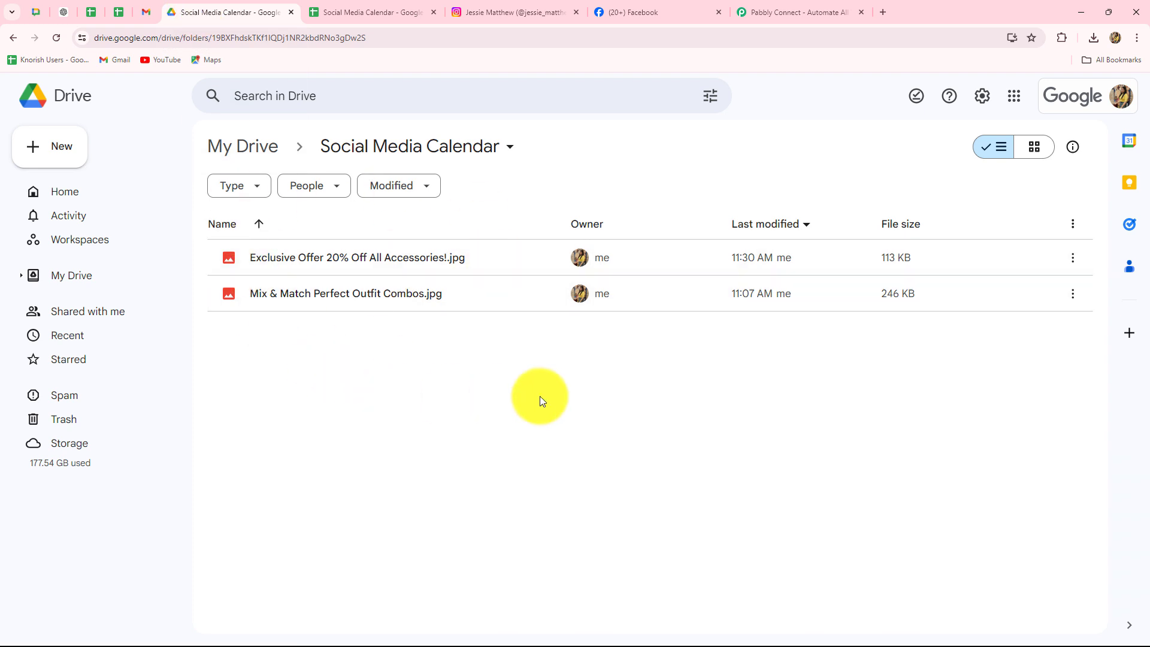
left_click(329, 18)
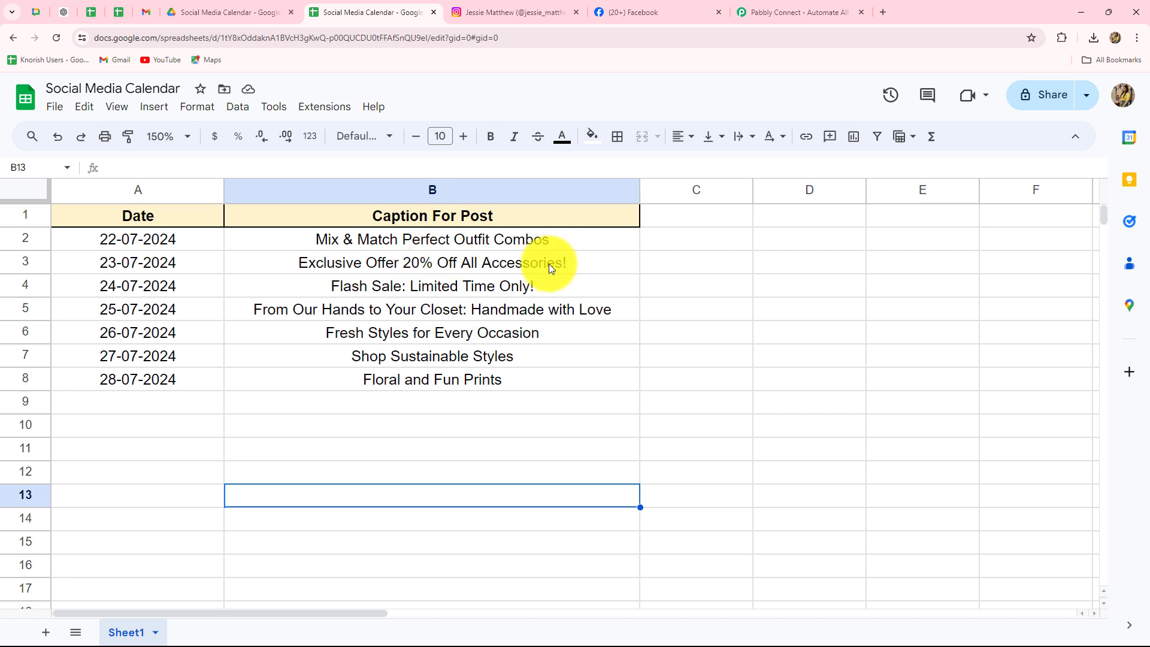
left_click(610, 13)
left_click(520, 11)
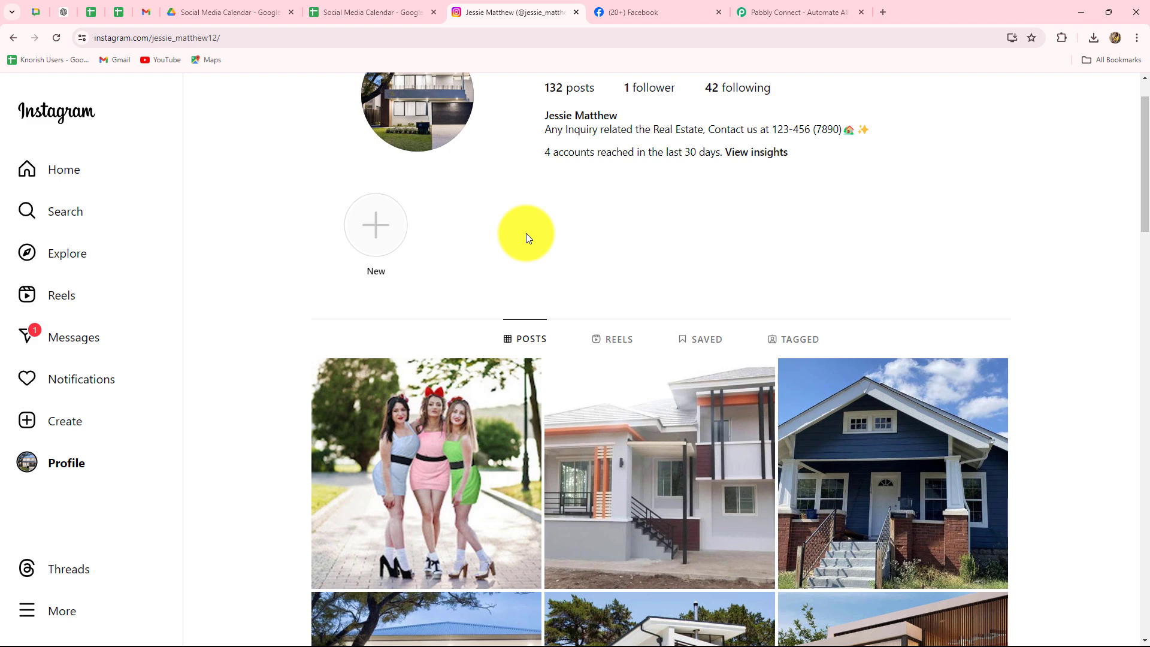
left_click(353, 11)
After another look at the Drive images, open the Pabbly Connect site and dismiss its Before you go popup
left_click(216, 12)
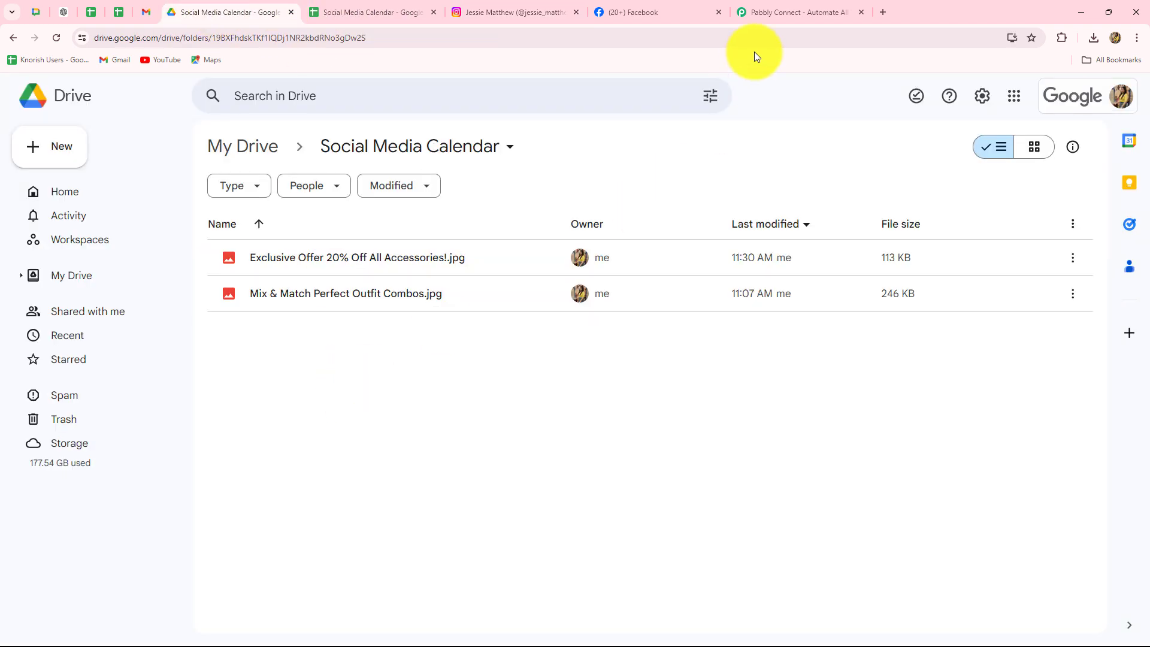
left_click(785, 6)
left_click(789, 160)
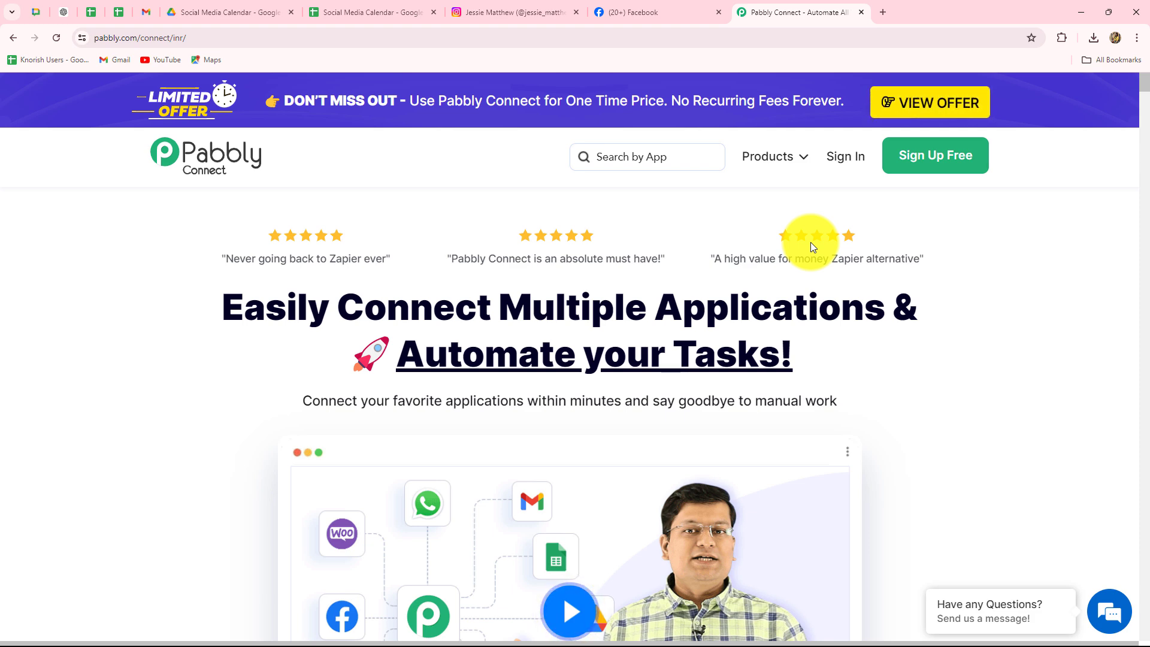
Sign in from the Pabbly Connect homepage to reach All Pabbly Apps, highlighting the connecting-applications headline
left_click(96, 36)
left_click(113, 286)
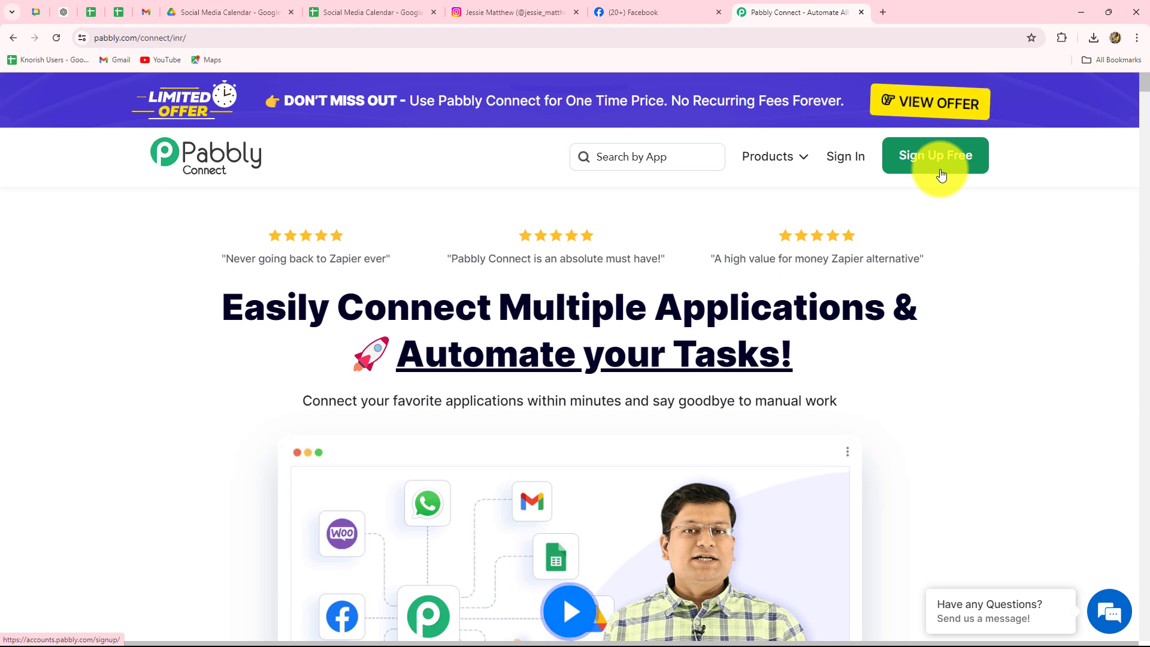
triple_click(282, 311)
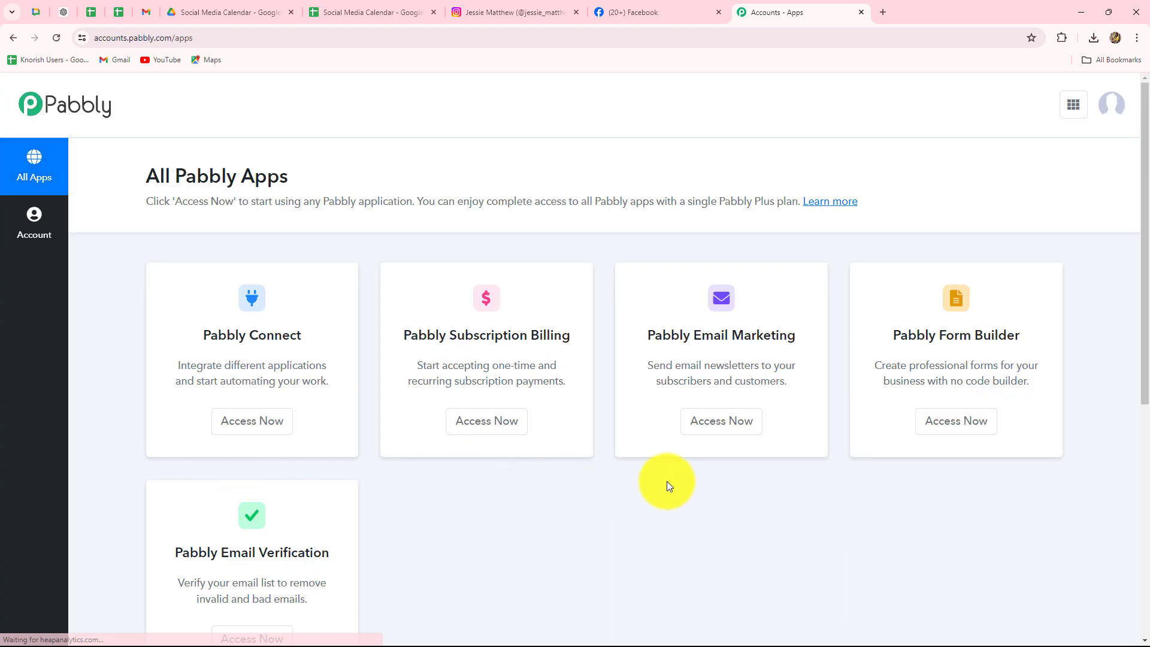
Launch Pabbly Connect from its app card and review the dashboard: 2937 of 3000 tasks left, no workflows
scroll(667, 480, "down", 3)
scroll(667, 480, "up", 3)
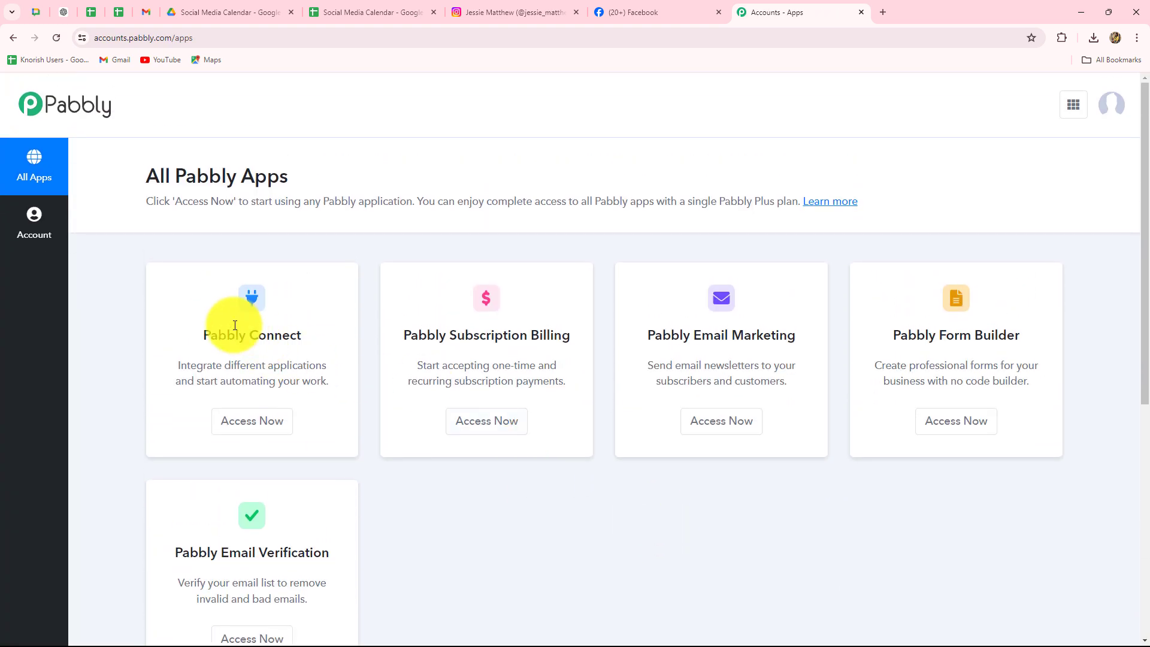
left_click_drag(192, 332, 219, 335)
left_click_drag(293, 356, 289, 454)
left_click(276, 423)
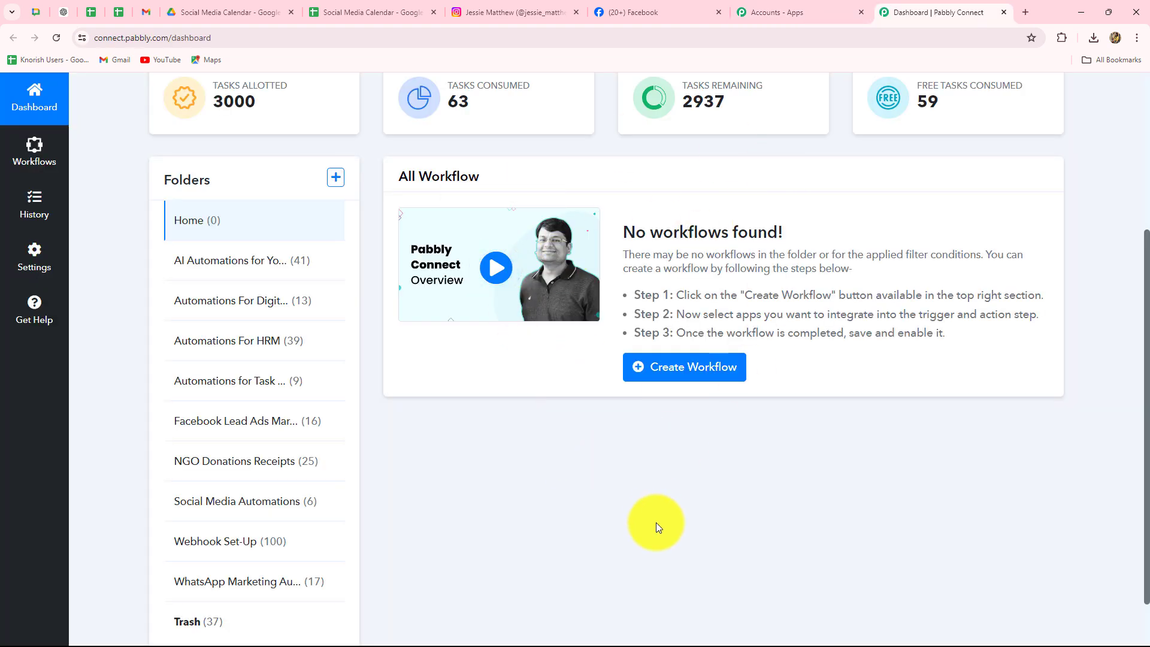
scroll(656, 520, "up", 4)
scroll(656, 522, "down", 3)
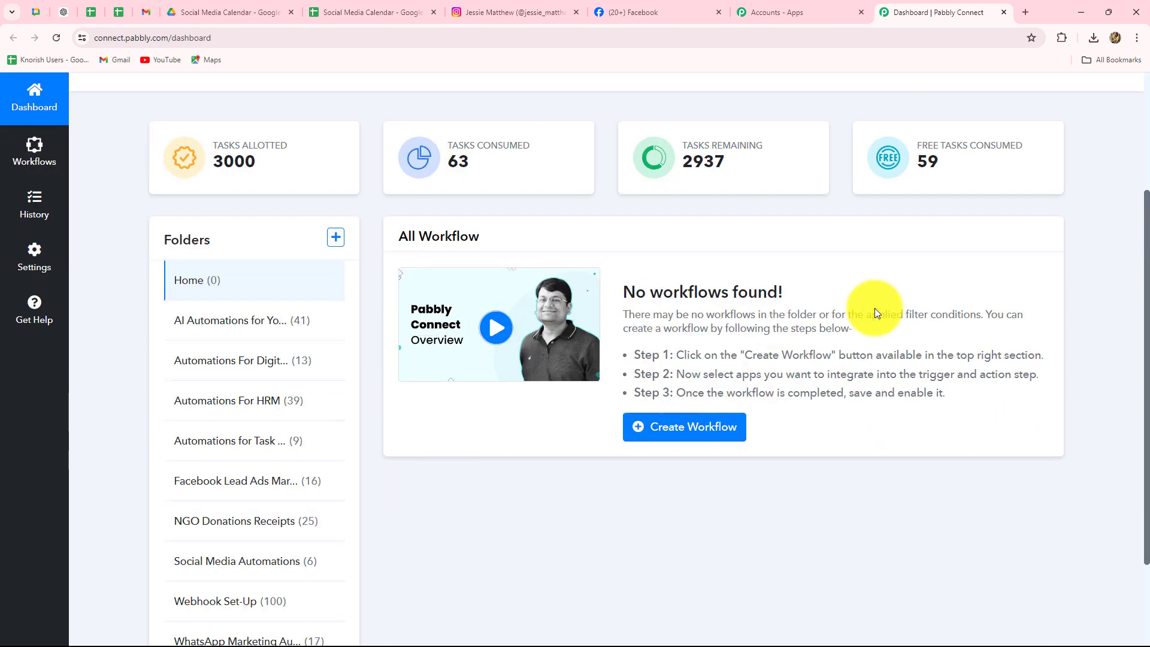
scroll(760, 536, "down", 3)
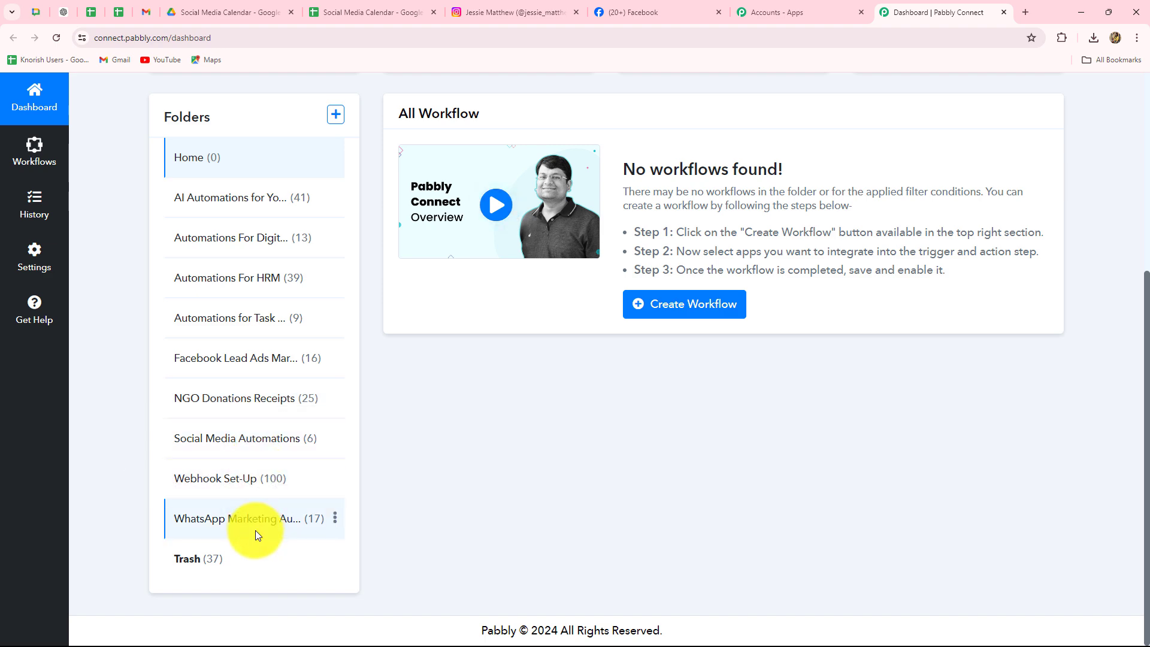
scroll(492, 520, "up", 5)
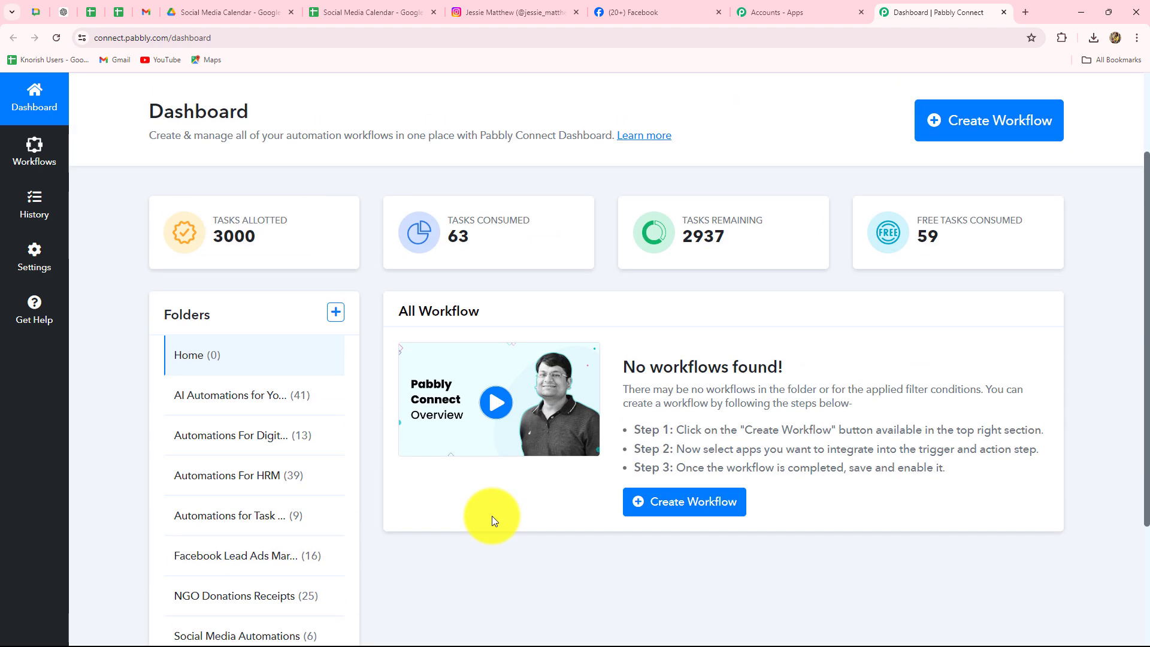
scroll(875, 428, "down", 4)
scroll(874, 429, "up", 4)
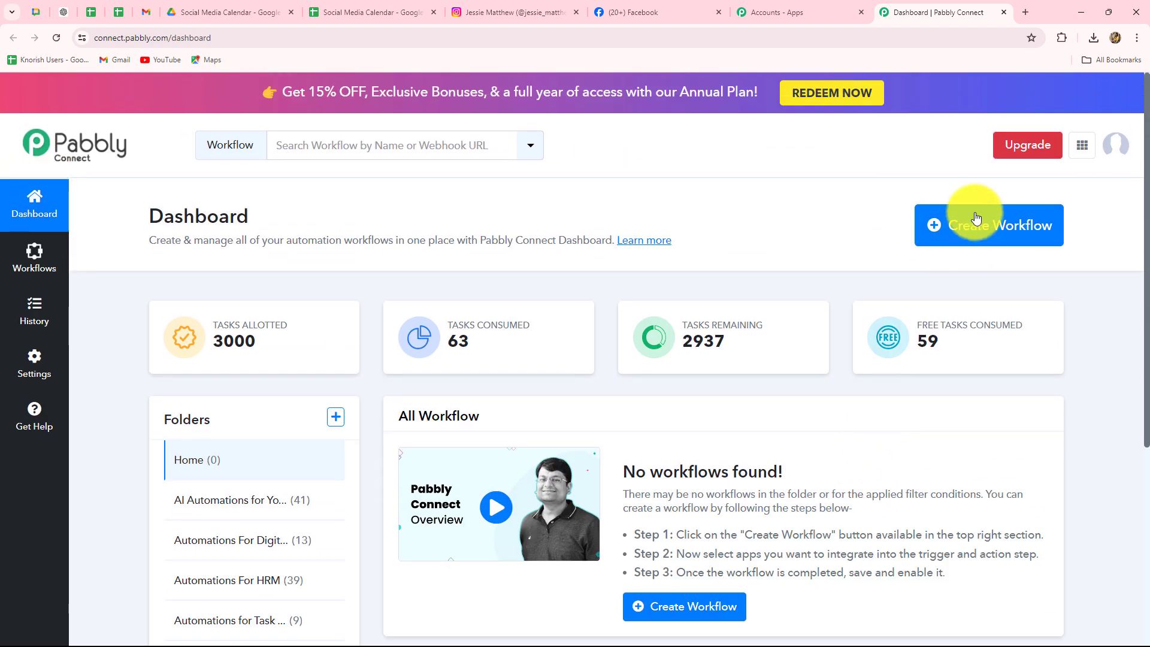
Create a workflow with the pasted Social Media Calendar name in the Social Media Automations folder
left_click(964, 244)
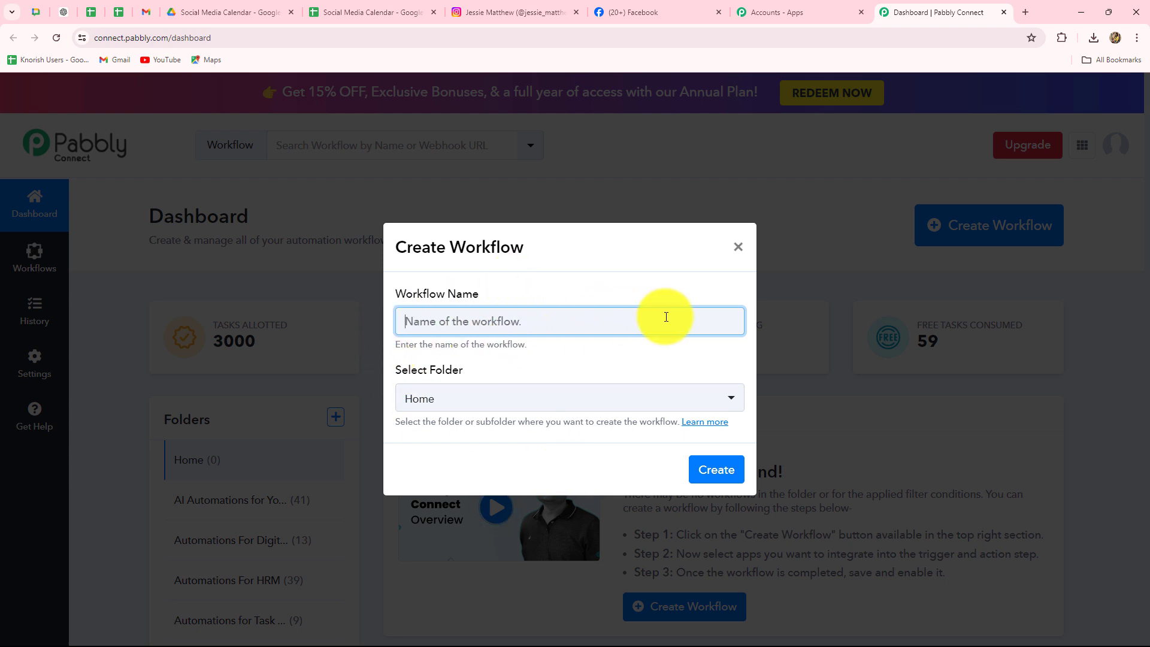
type("Create a Social Media Calendar from Google Sheets & Auto Post")
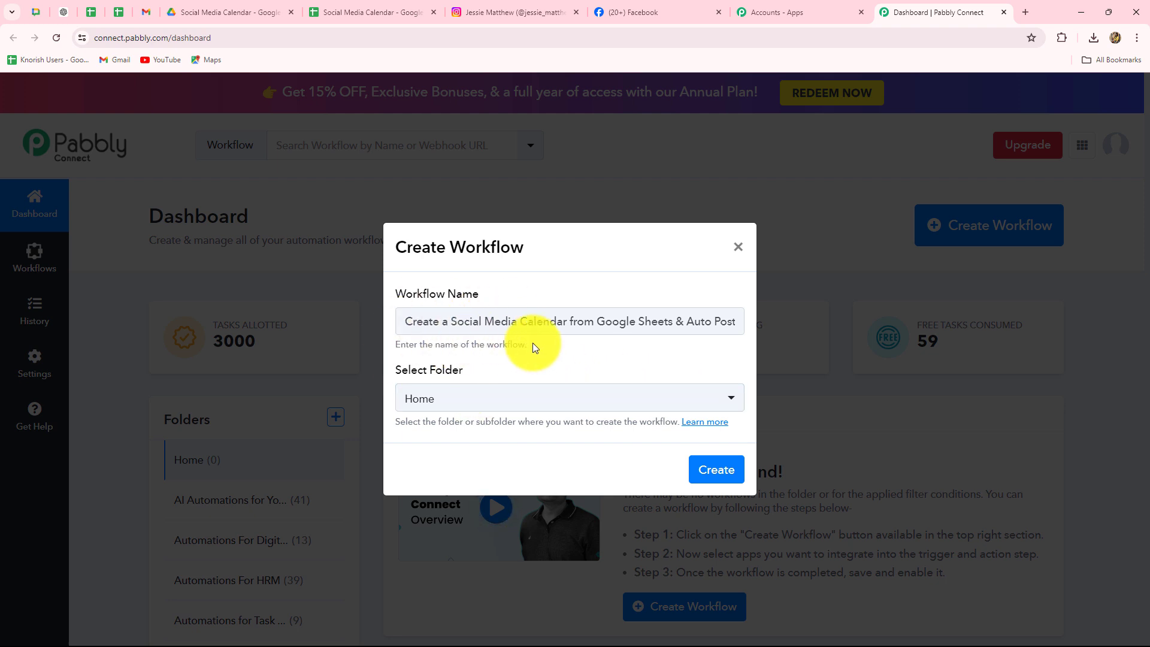
left_click(453, 395)
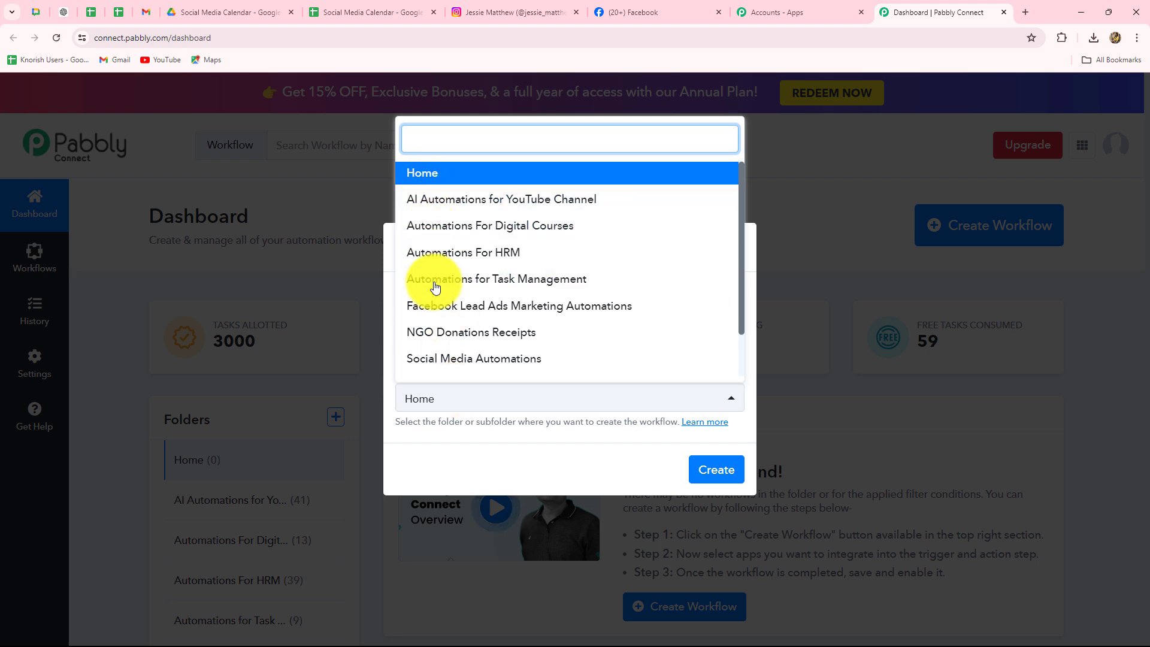
scroll(440, 323, "down", 1)
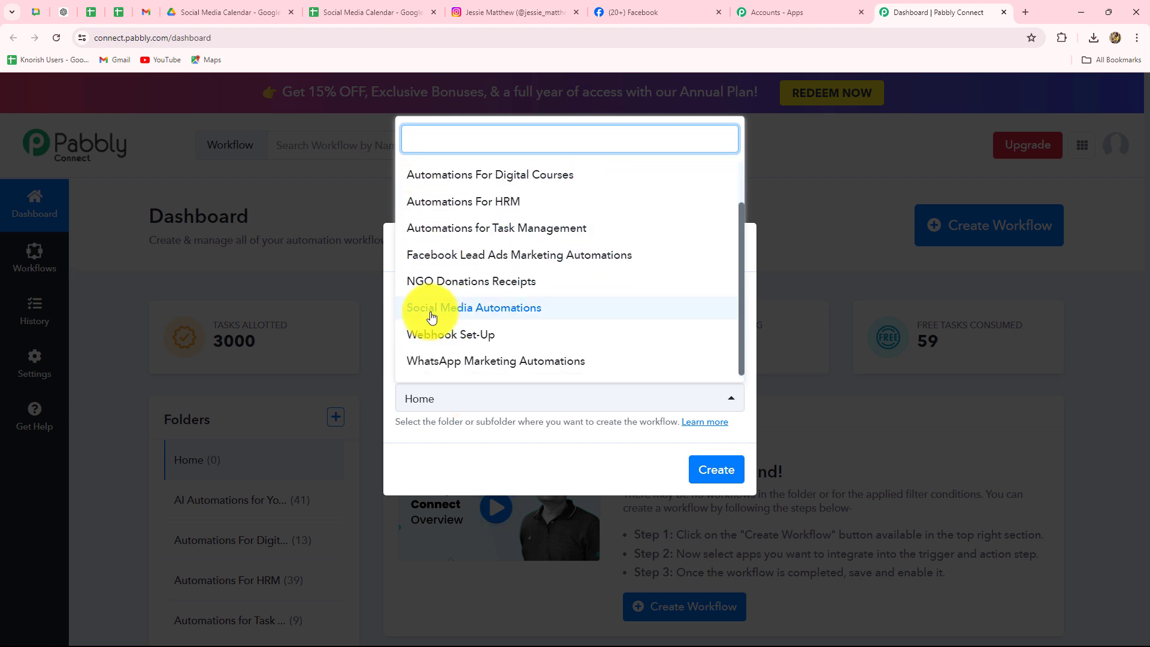
left_click(513, 310)
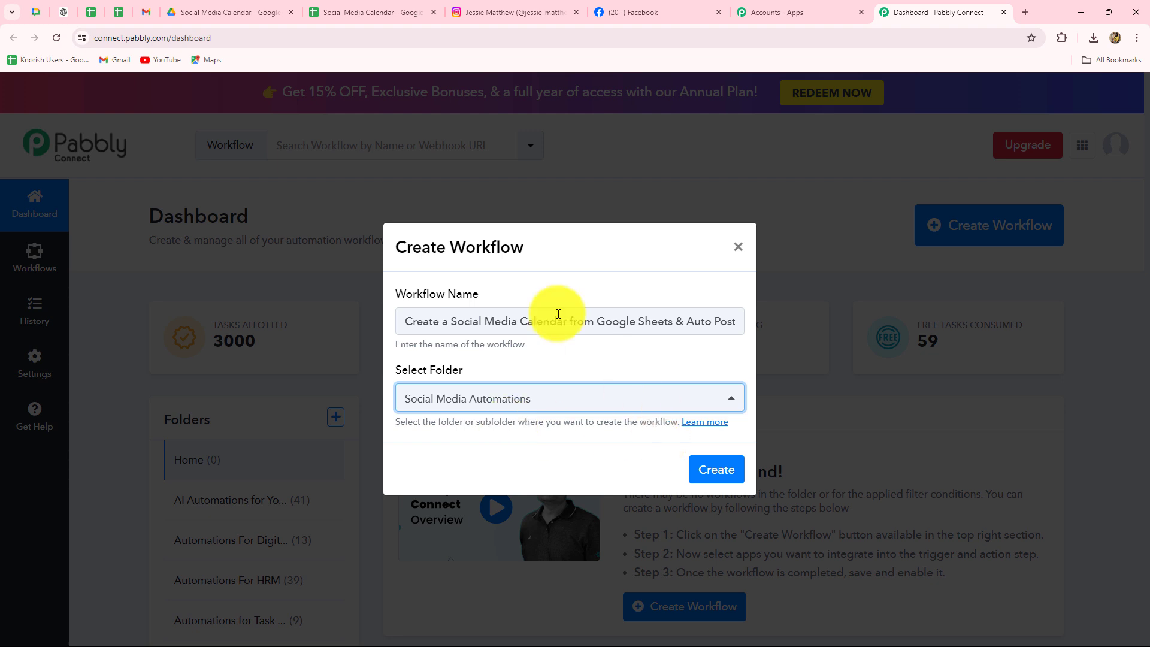
left_click_drag(426, 318, 771, 321)
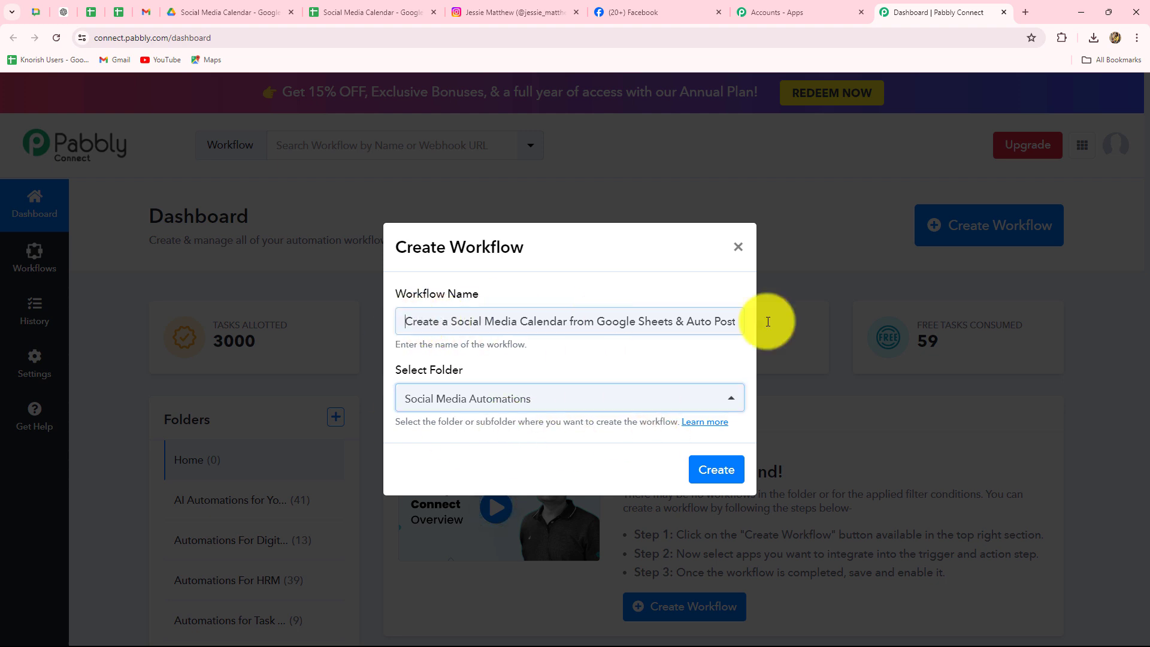
left_click(727, 477)
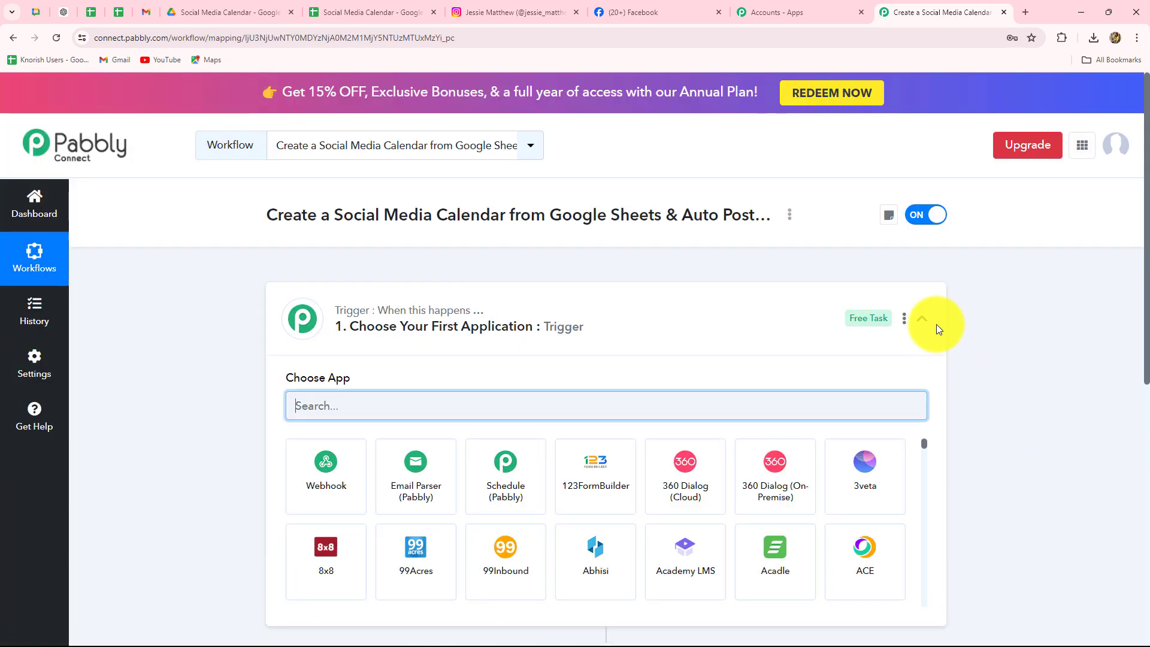
Collapse the trigger step and glance at the caption spreadsheet before returning to the workflow
left_click(922, 320)
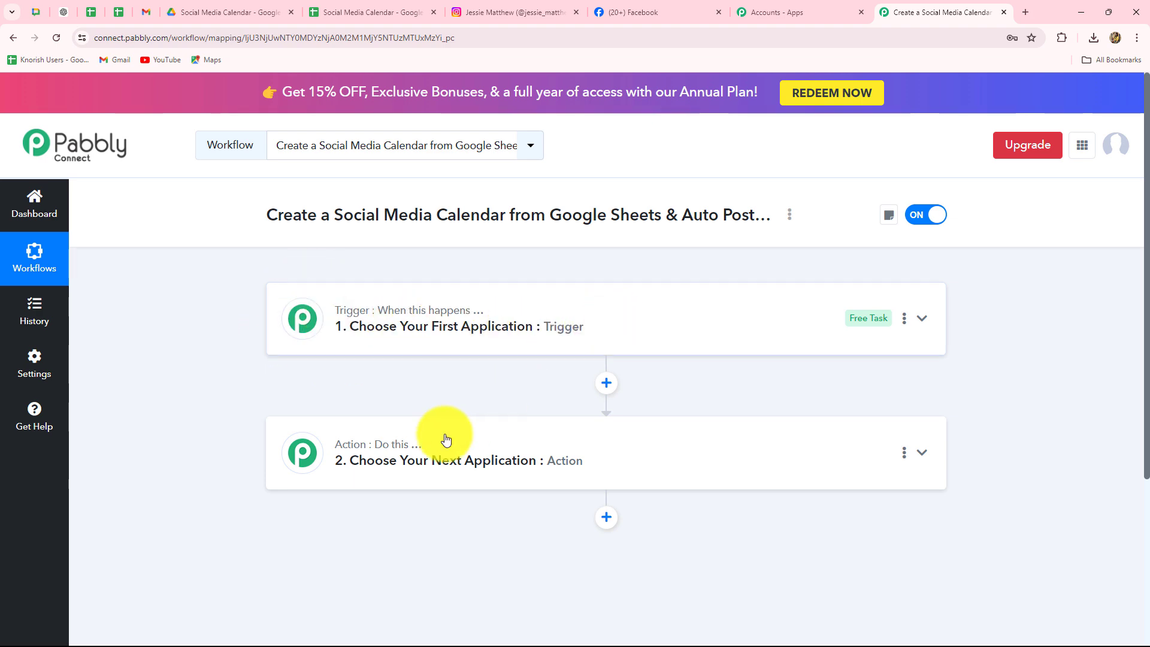
scroll(707, 521, "down", 2)
scroll(707, 524, "up", 2)
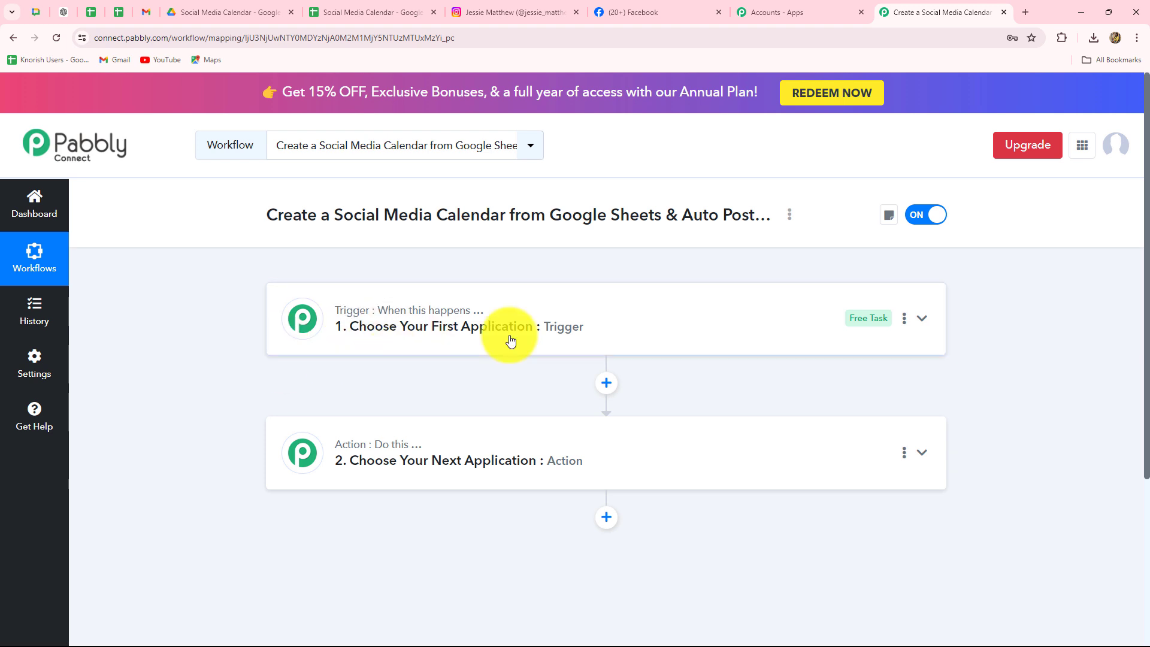
left_click(359, 12)
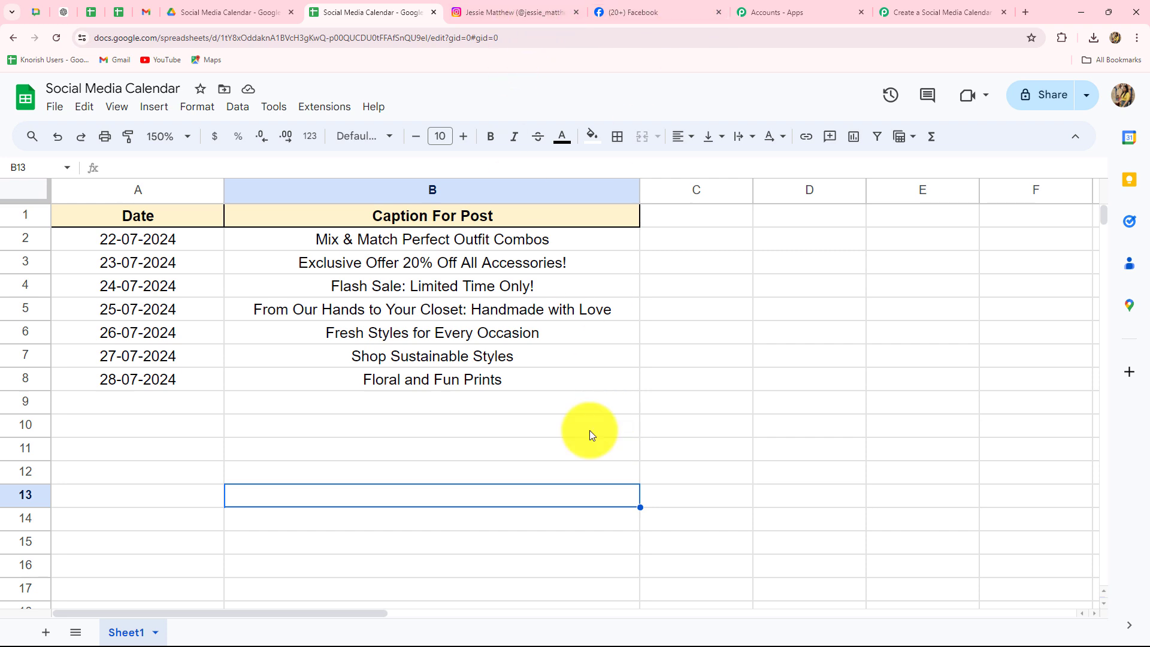
left_click(904, 12)
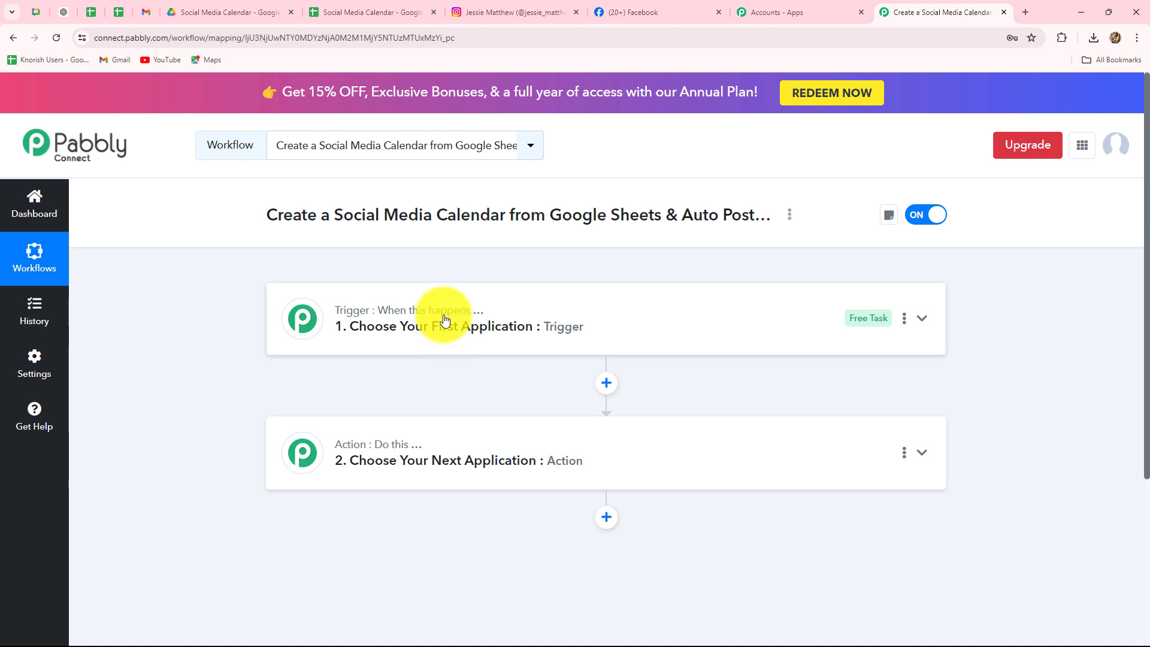
Expand the trigger step to show its Choose App grid
mouse_move(449, 308)
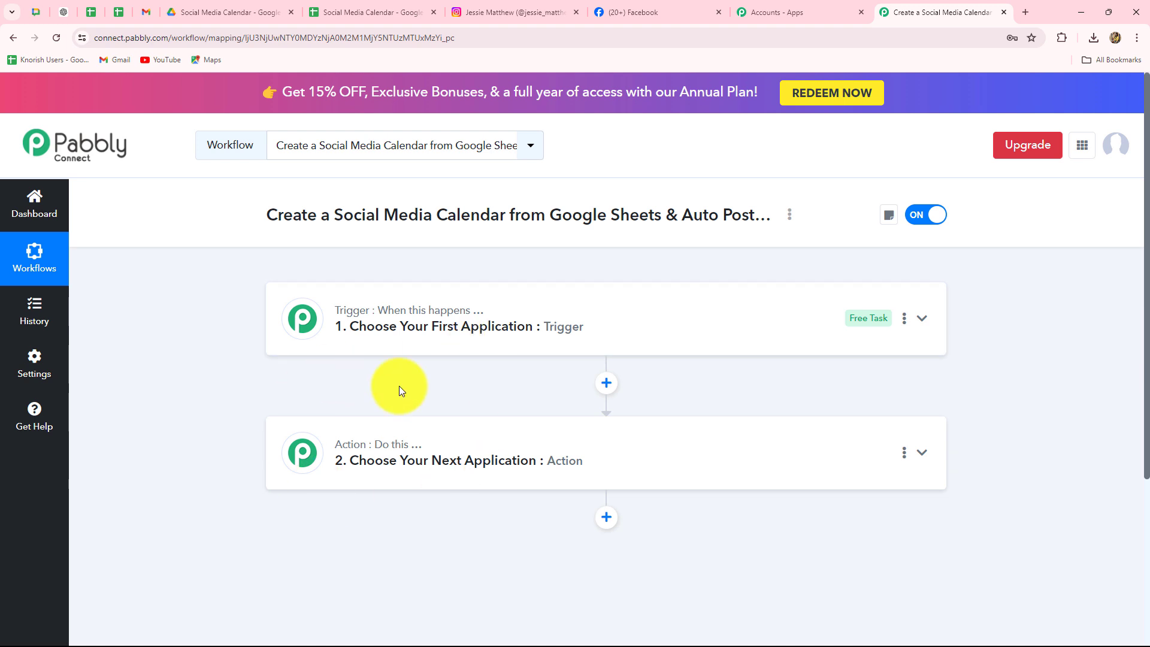
scroll(393, 534, "down", 4)
scroll(393, 534, "up", 3)
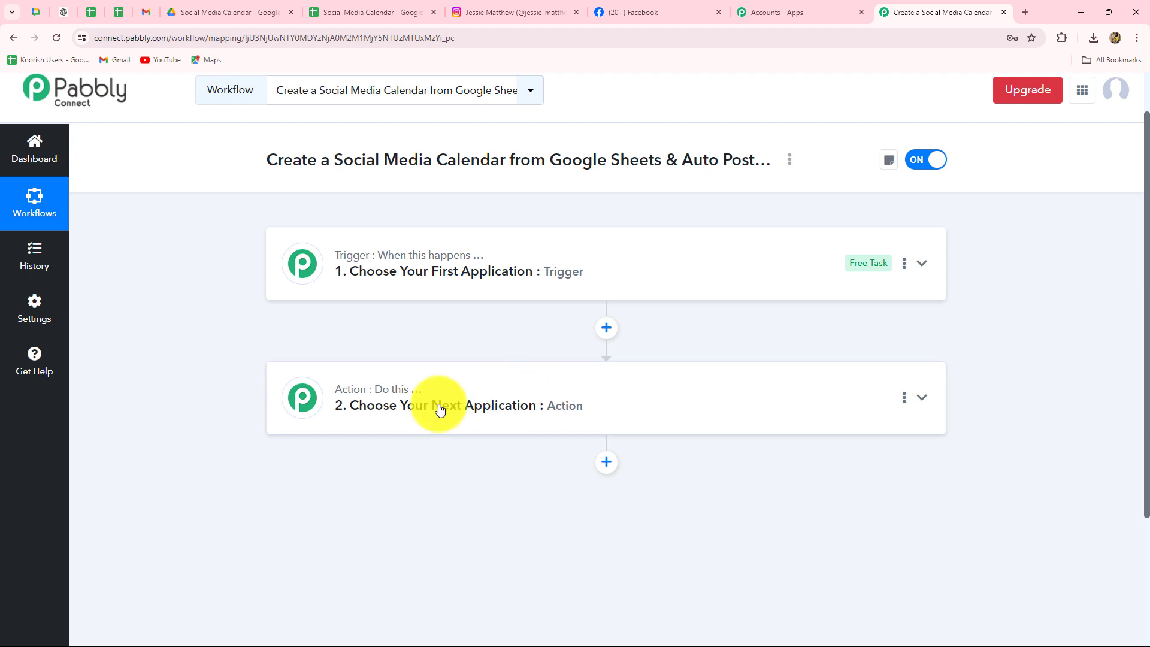
left_click(412, 240)
scroll(414, 413, "down", 2)
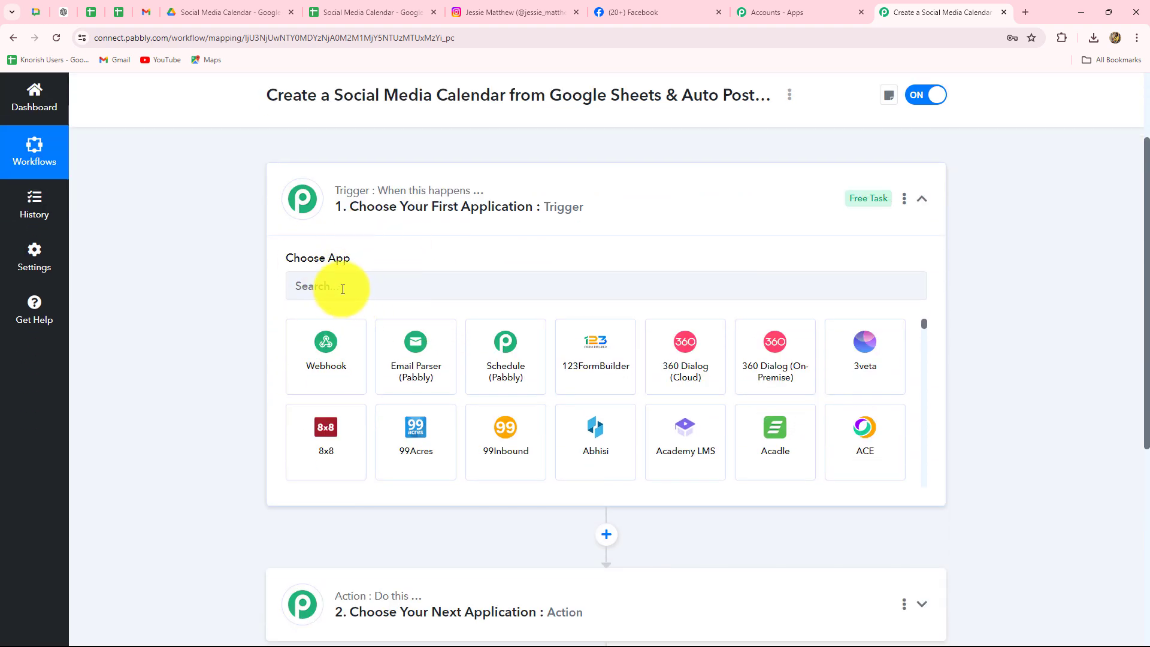
Set the trigger app to Schedule (Pabbly) with the Schedule Workflow event
left_click(531, 367)
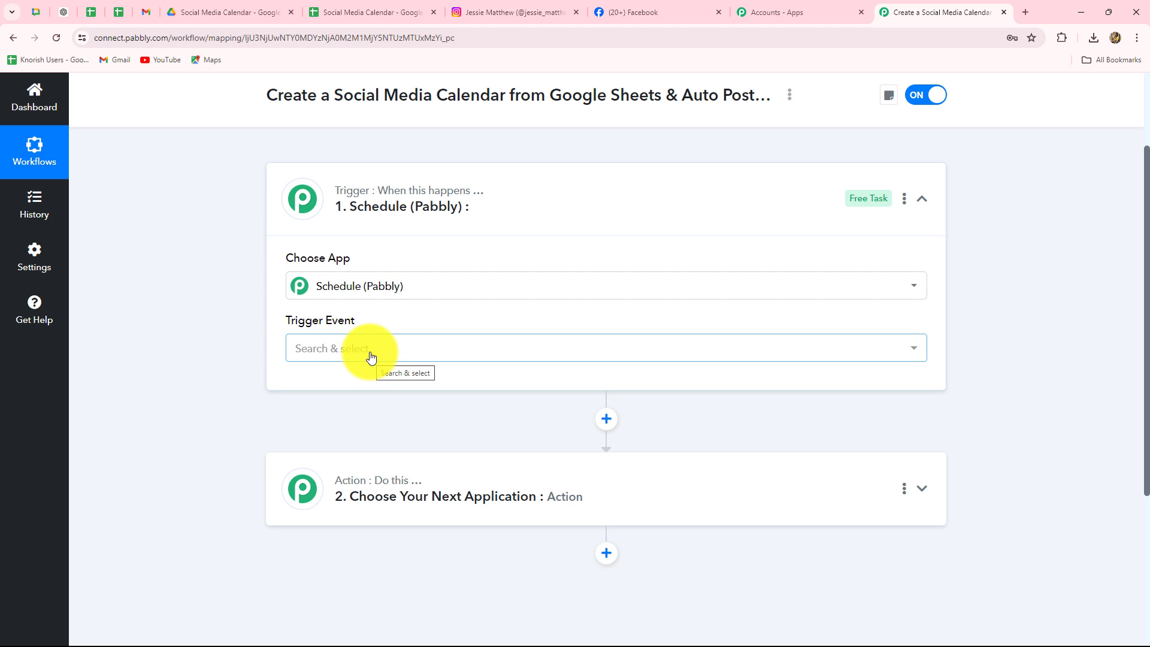
left_click(347, 352)
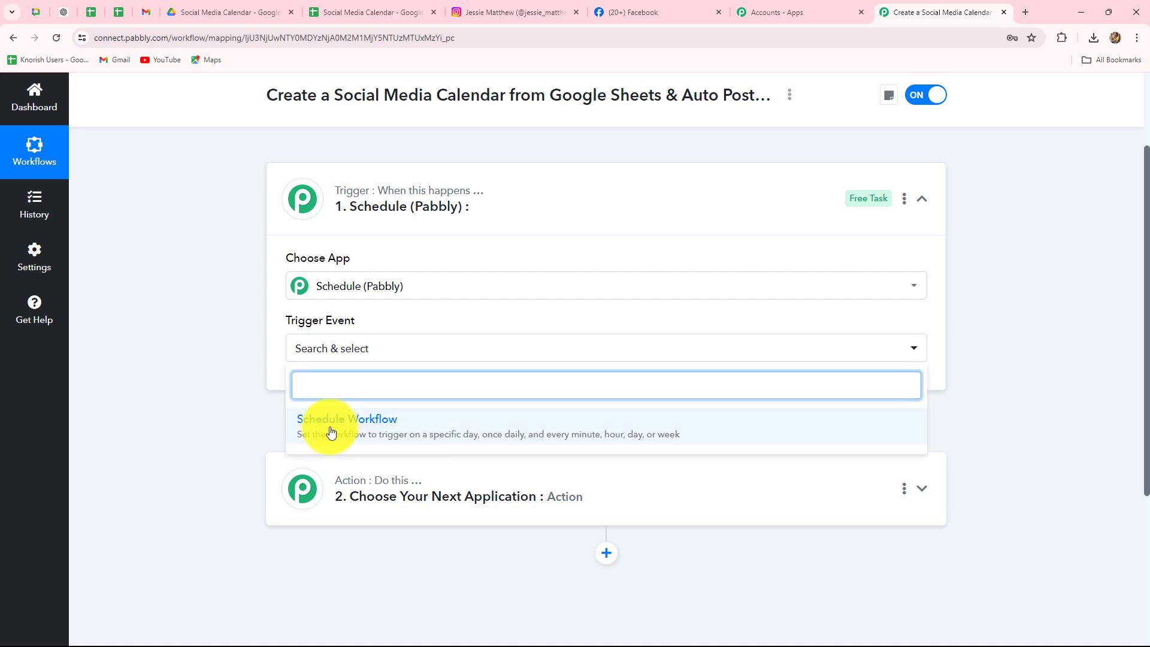
left_click(330, 421)
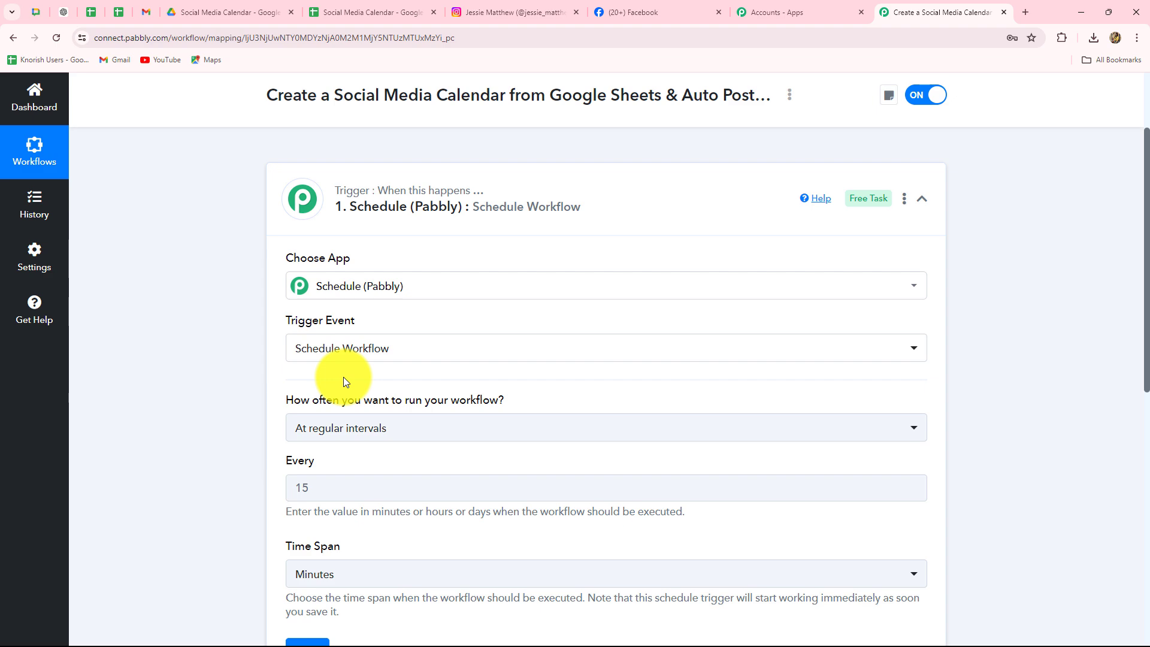
scroll(360, 365, "down", 5)
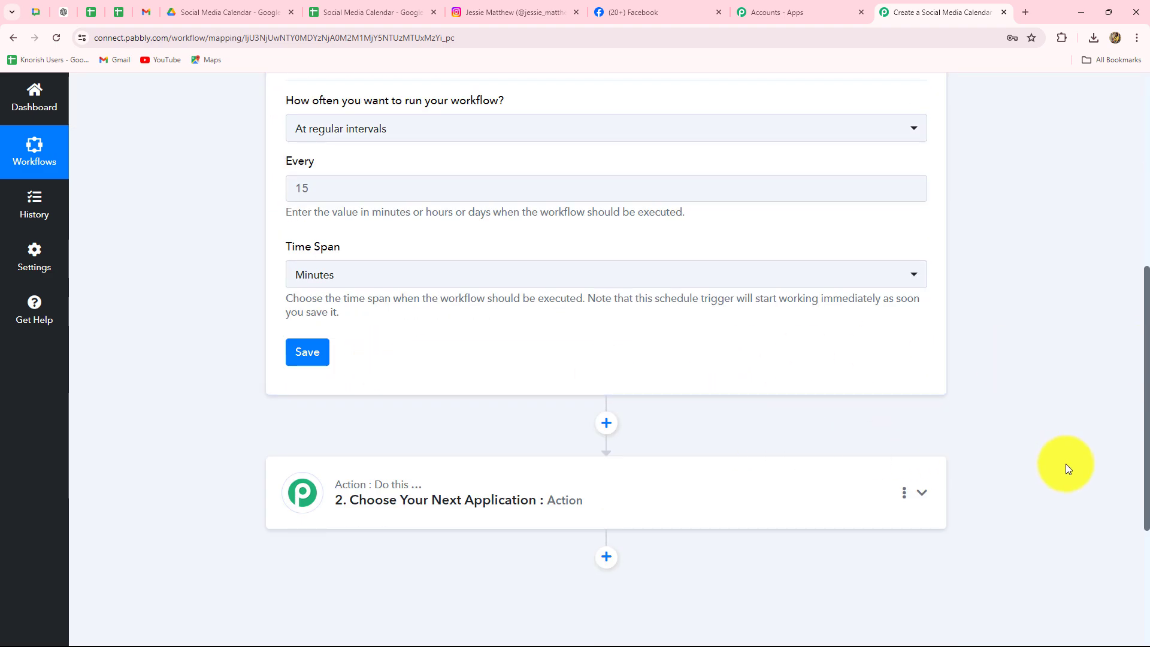
scroll(277, 465, "up", 4)
scroll(288, 457, "down", 3)
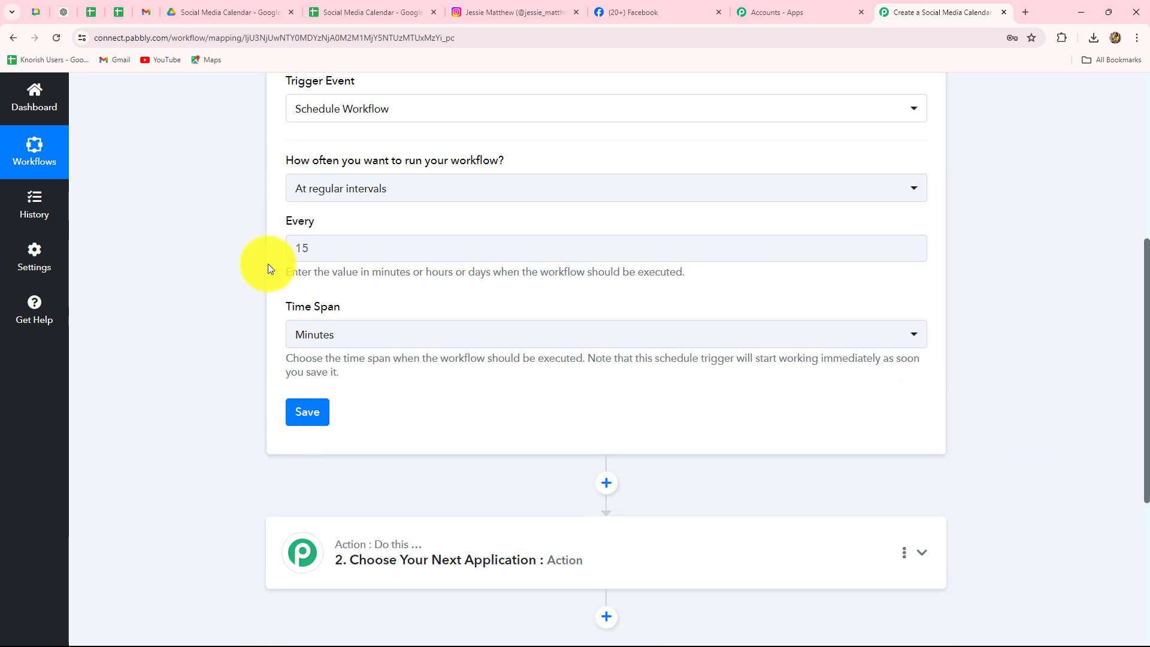
mouse_move(292, 165)
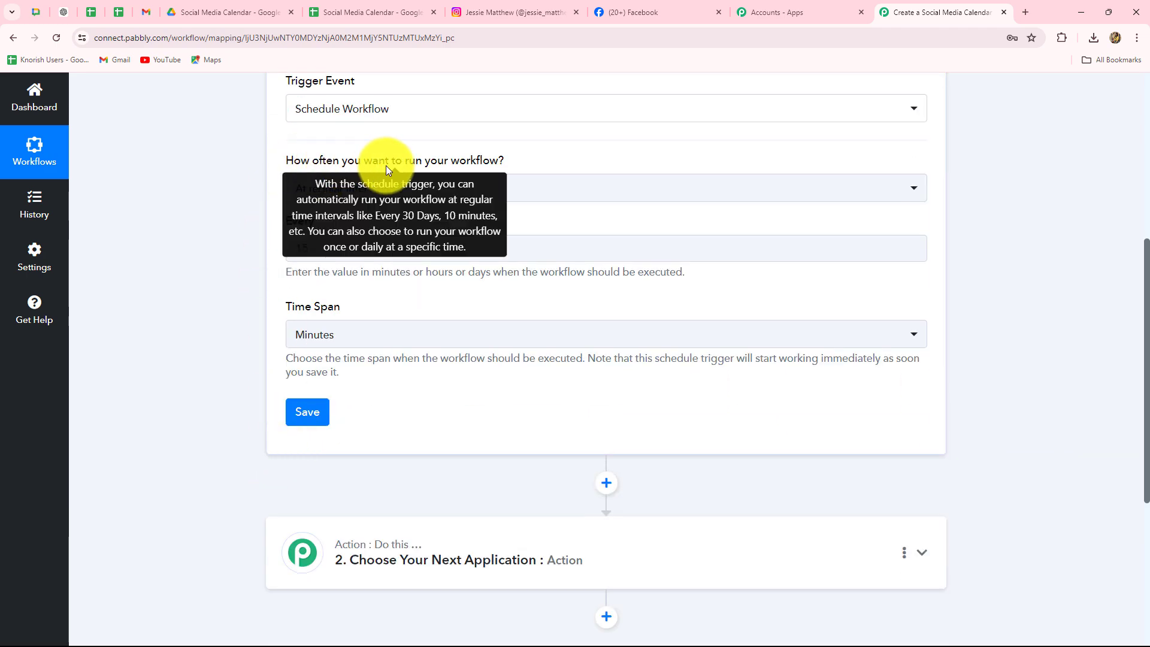
Schedule the trigger to run every day at 10:00 and save it
left_click(526, 188)
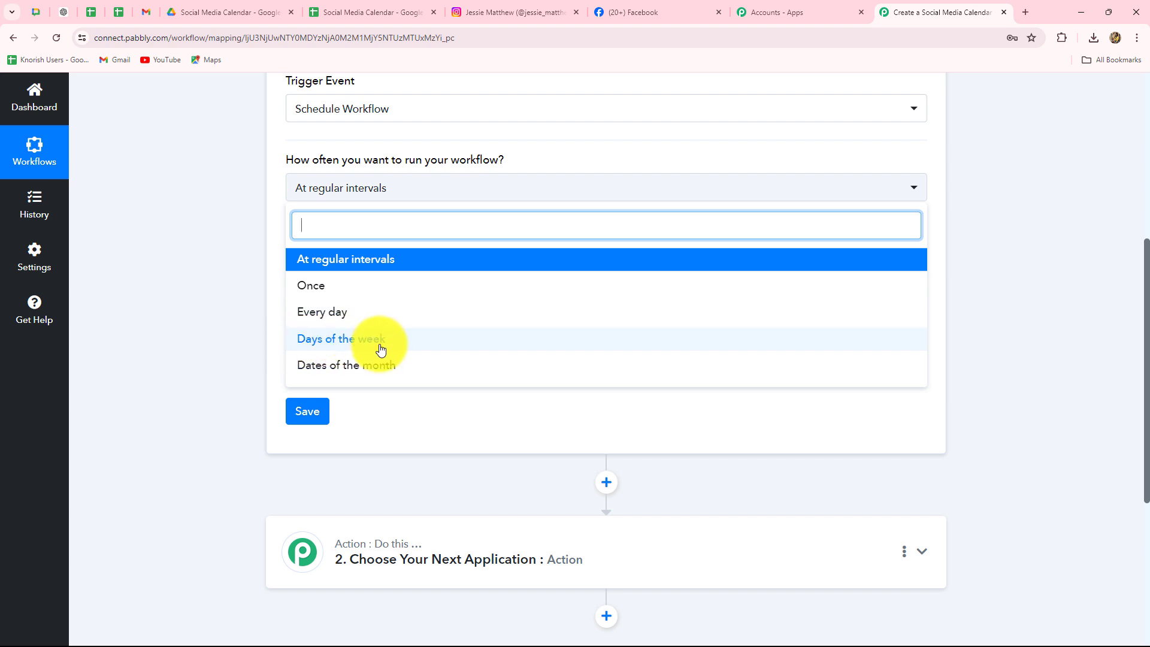
left_click(314, 323)
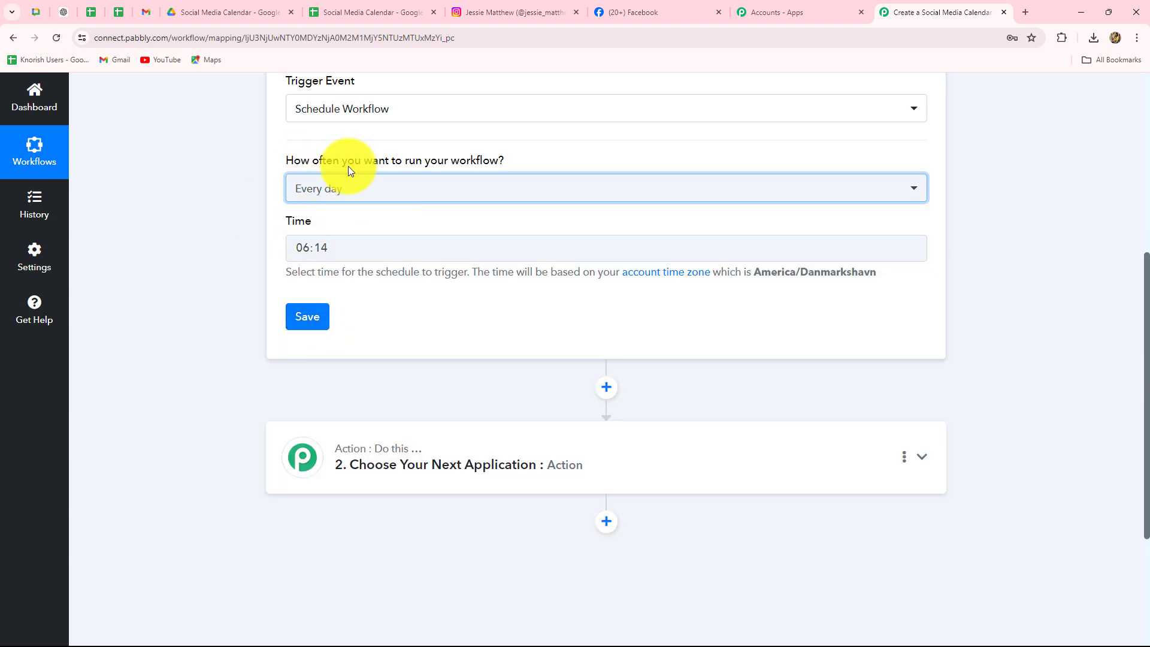
left_click(356, 249)
left_click(318, 383)
scroll(351, 382, "down", 10)
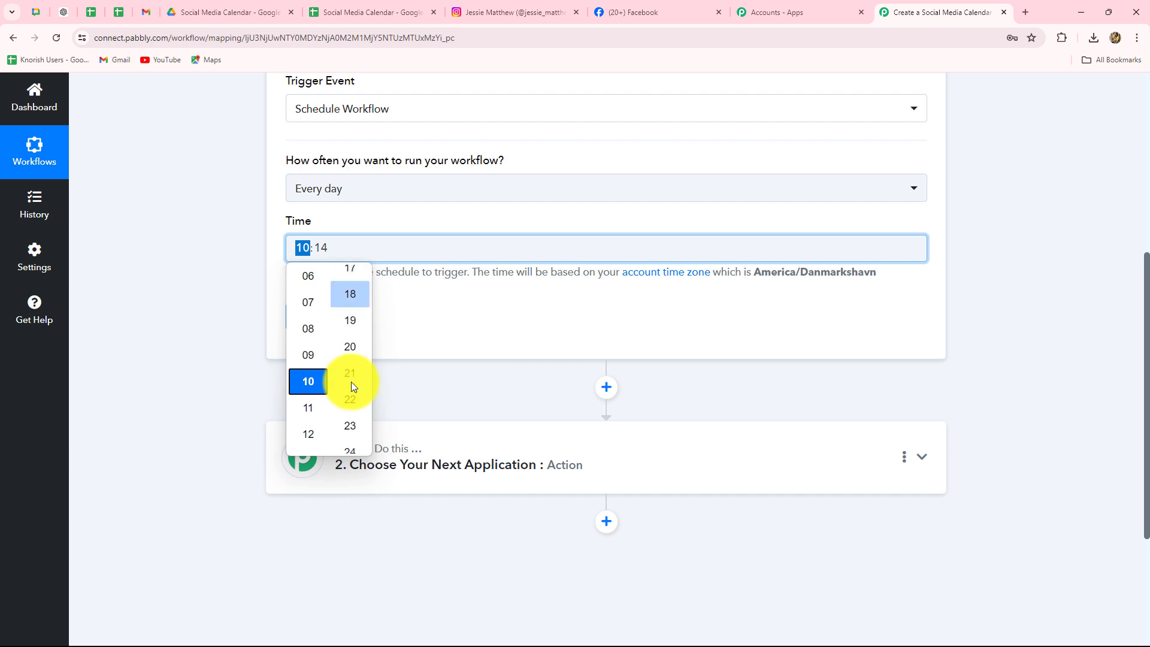
left_click(231, 260)
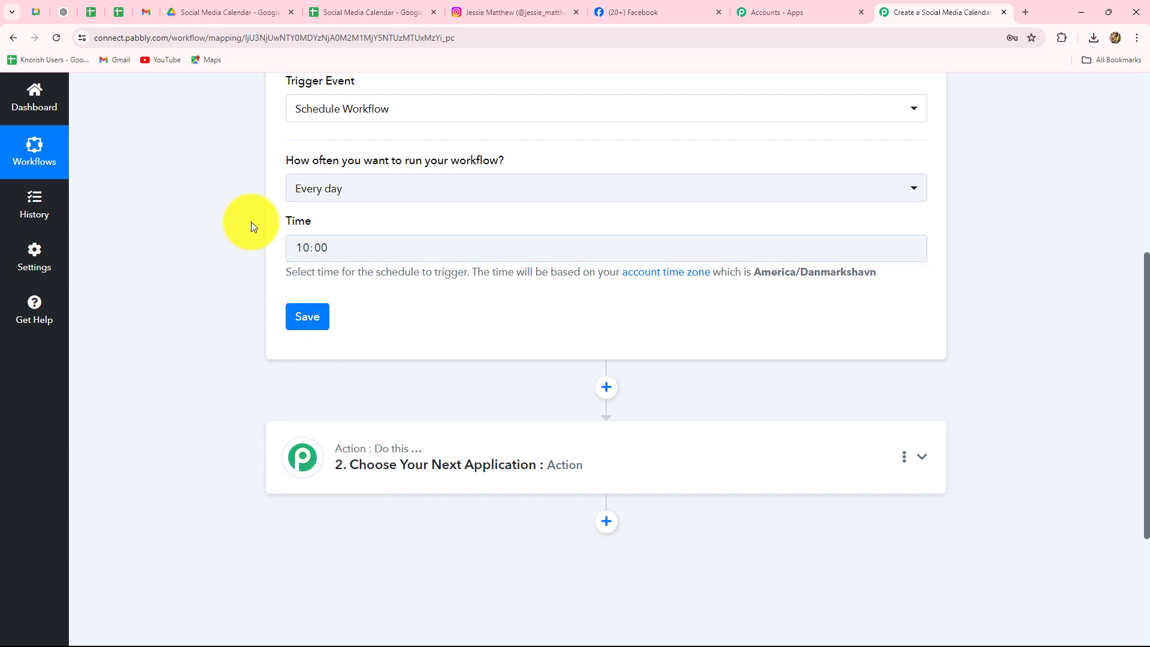
left_click(309, 315)
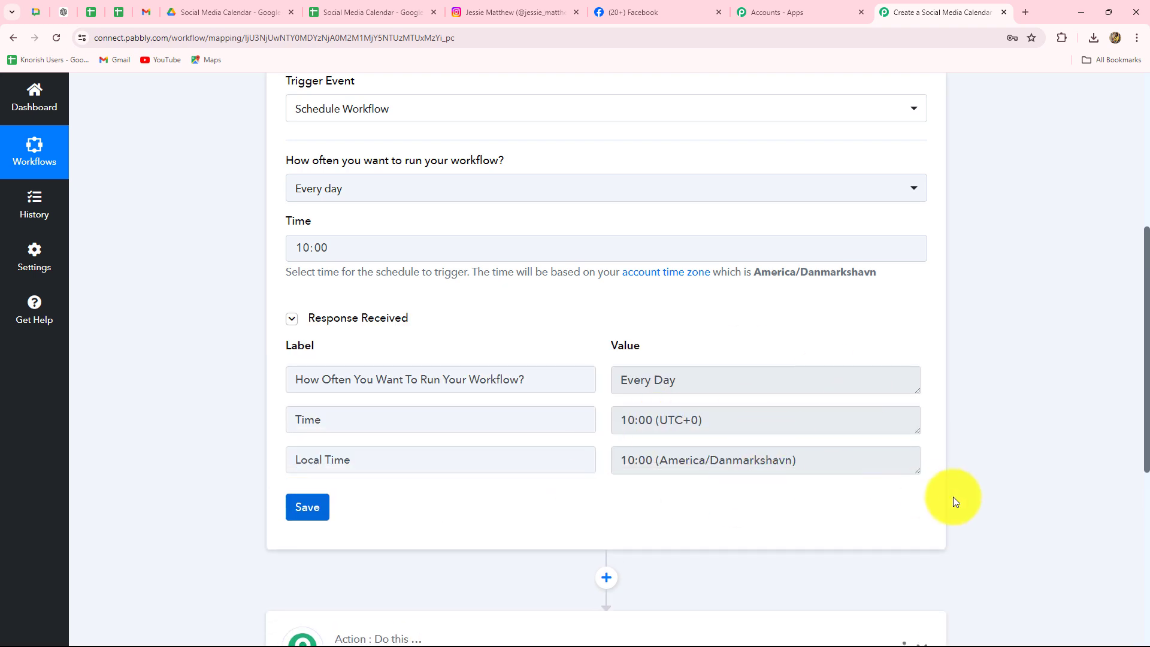
Review the saved trigger's received response
scroll(942, 485, "down", 2)
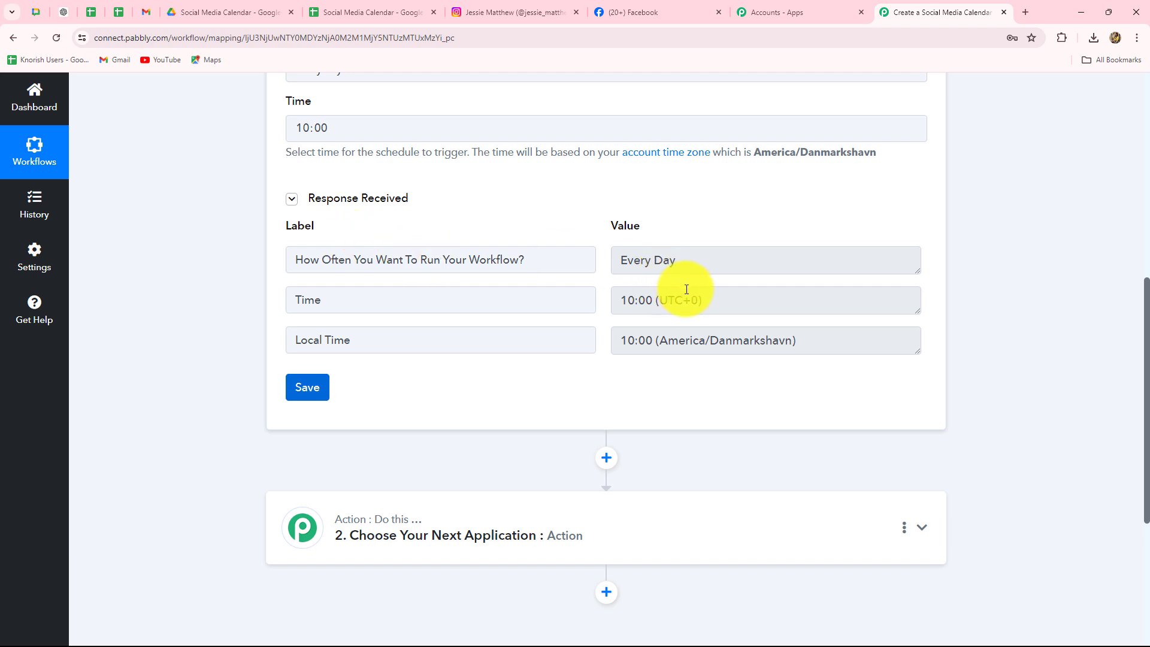
left_click_drag(680, 261, 636, 386)
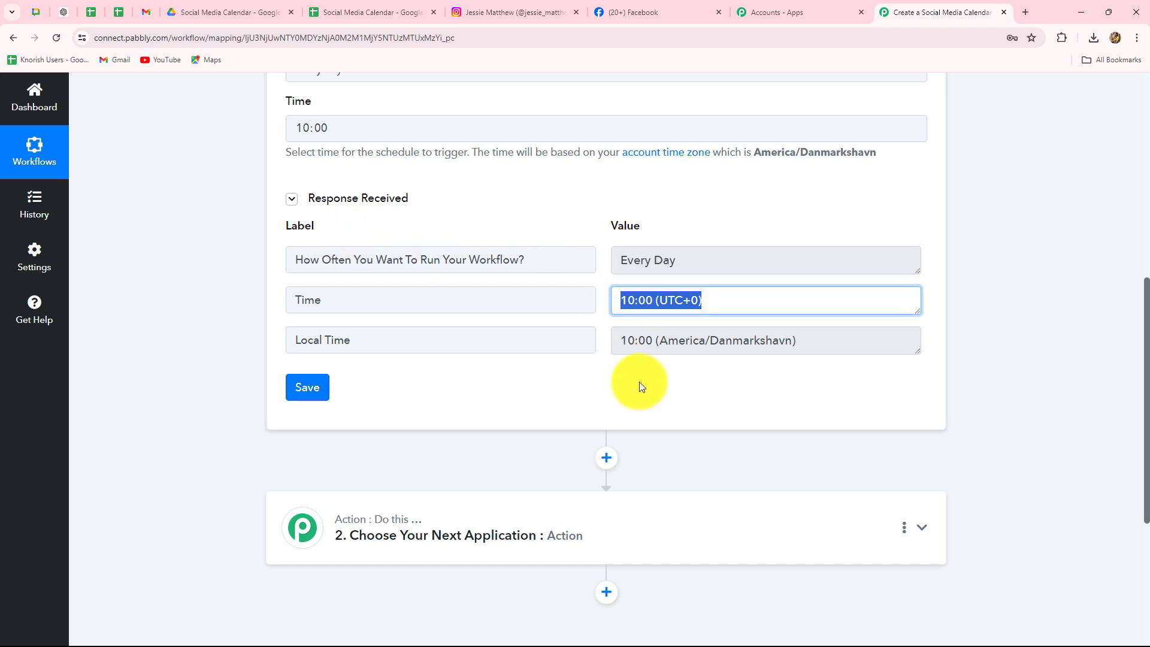
scroll(640, 379, "down", 4)
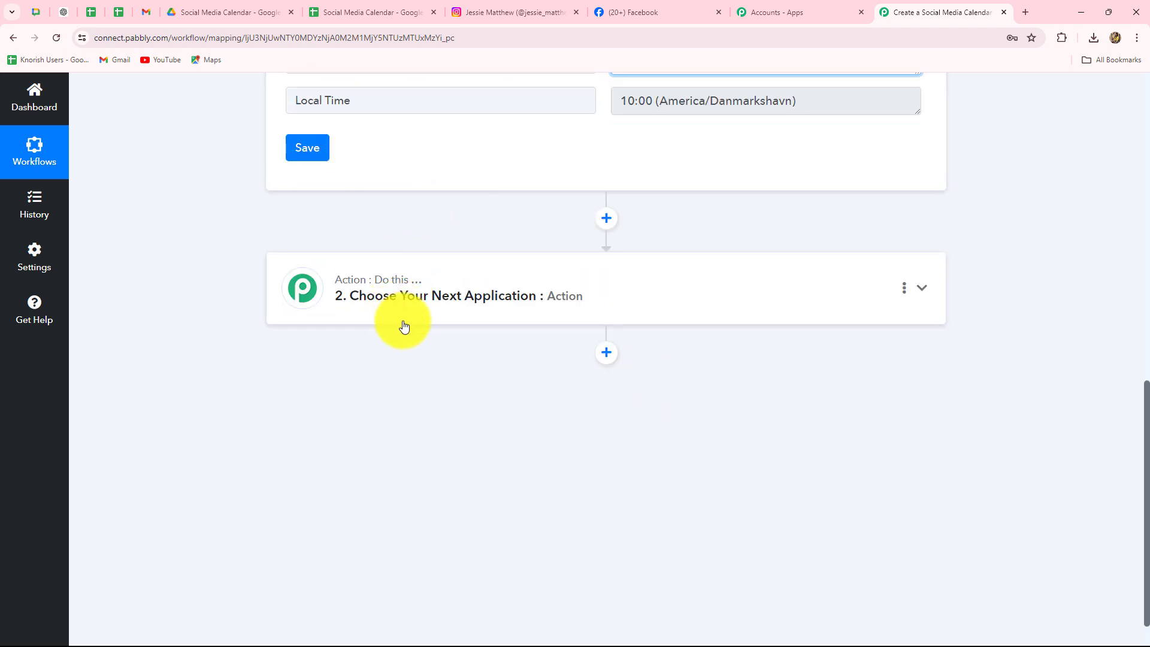
scroll(403, 327, "up", 6)
scroll(378, 264, "up", 1)
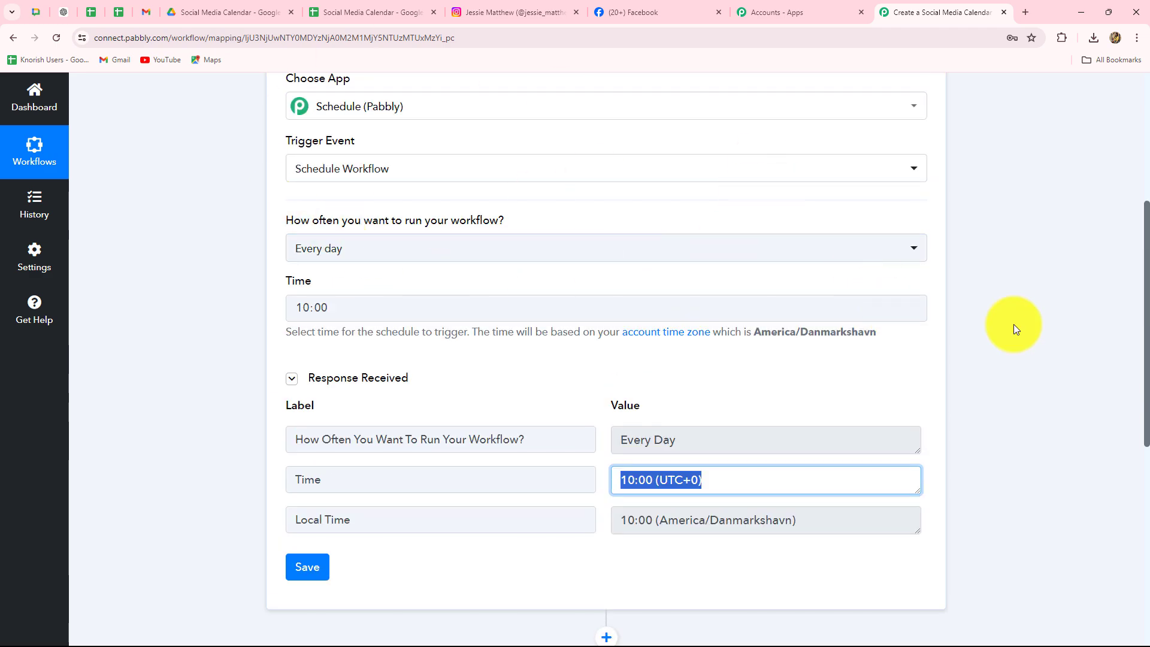
scroll(901, 303, "down", 8)
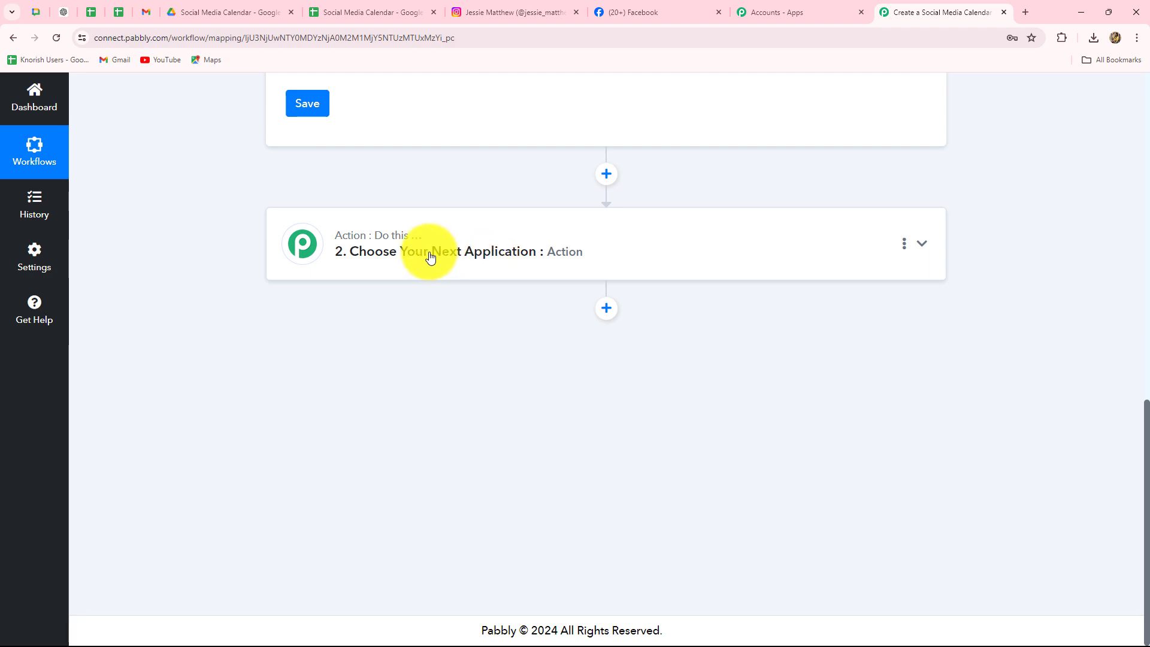
Make the action step Date/Time Formatter (Pabbly) with Current Date, connect it, and view the sheet
left_click(414, 271)
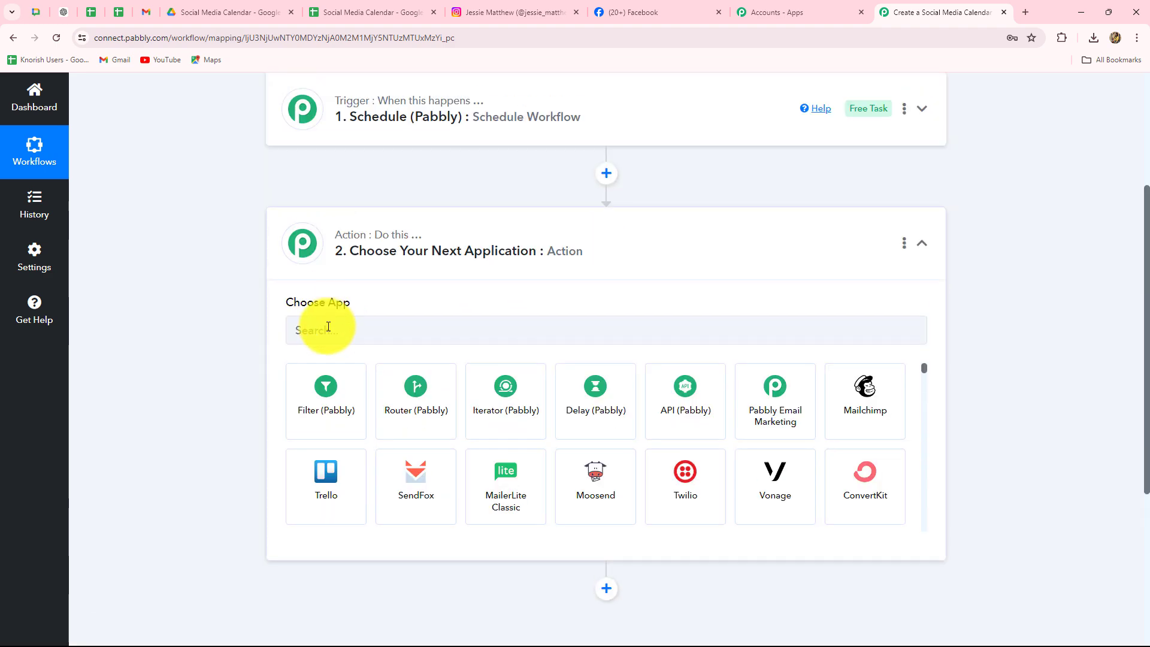
left_click(321, 328)
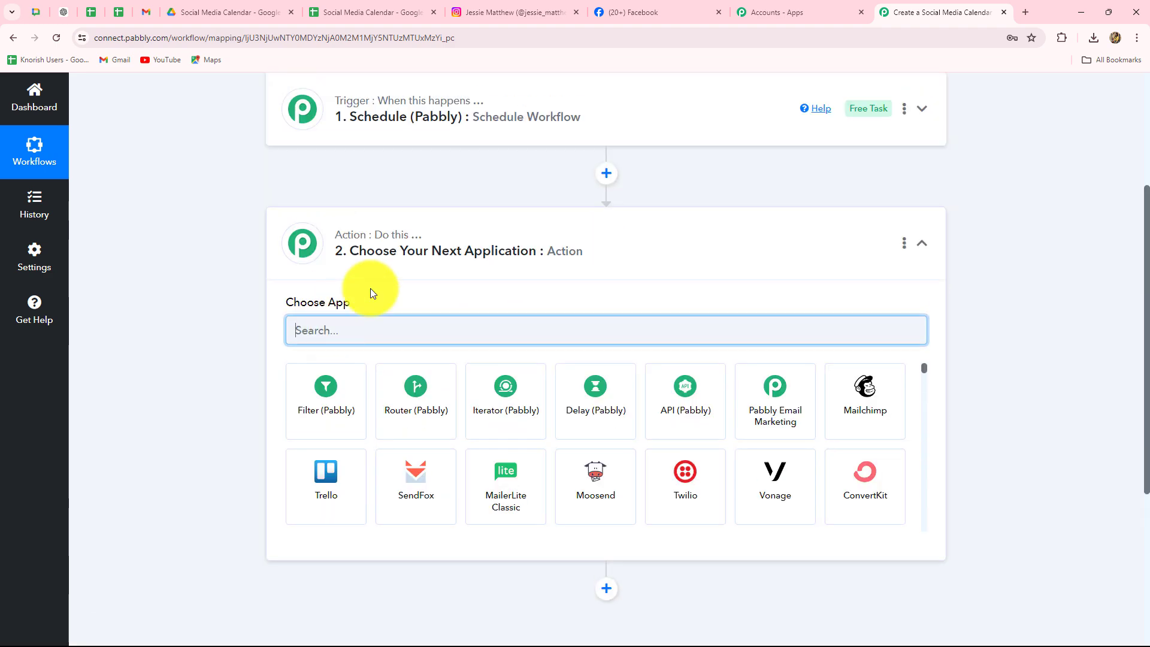
key("Caps_Lock")
type("Date")
left_click(316, 419)
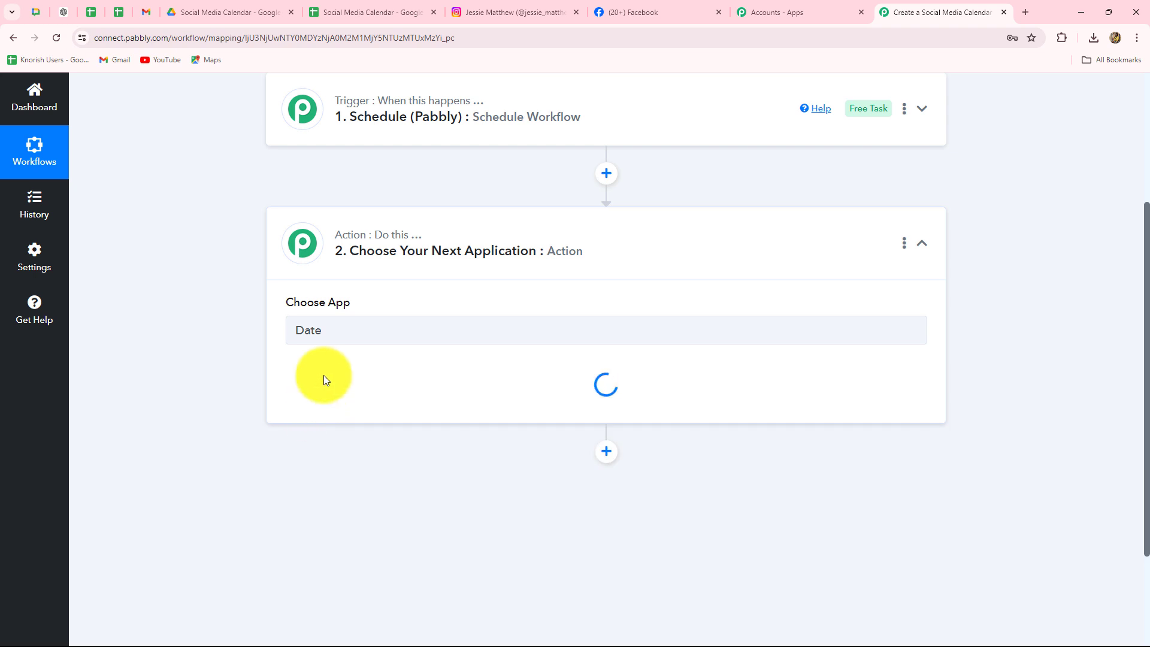
left_click(320, 398)
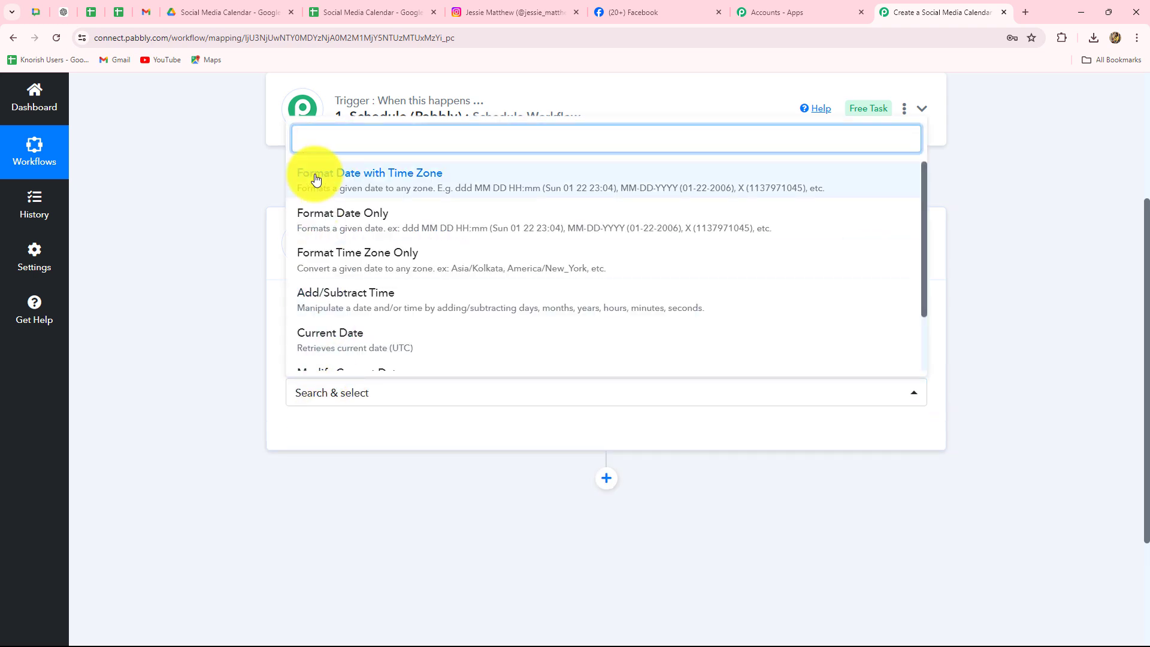
left_click(322, 349)
left_click(312, 431)
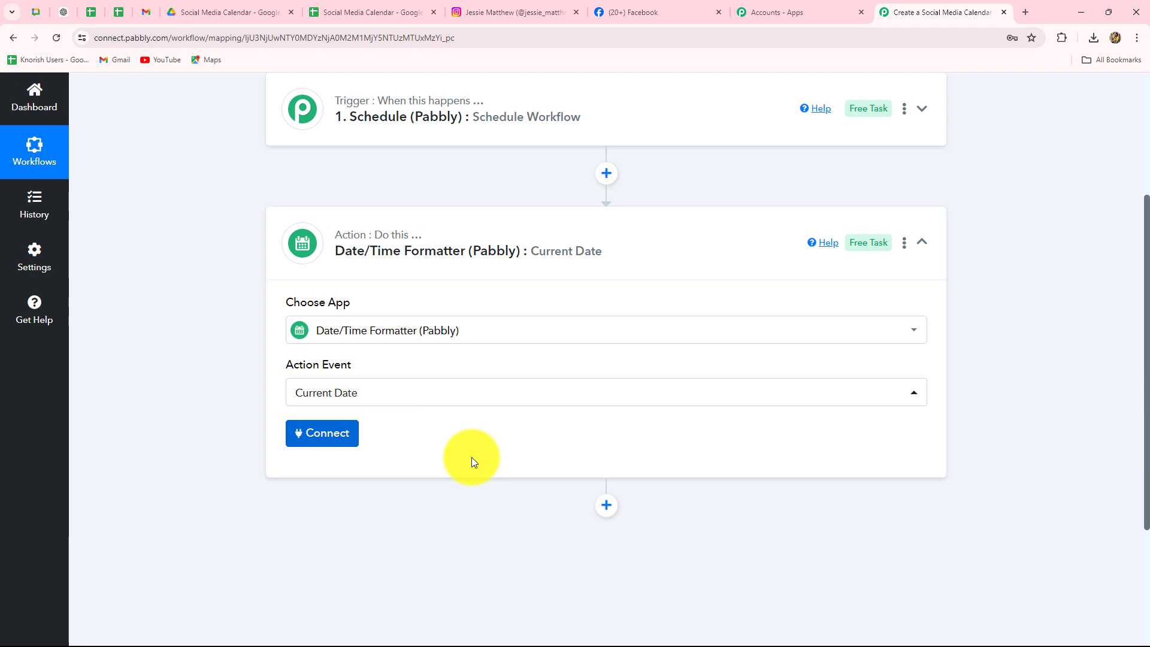
scroll(456, 450, "down", 4)
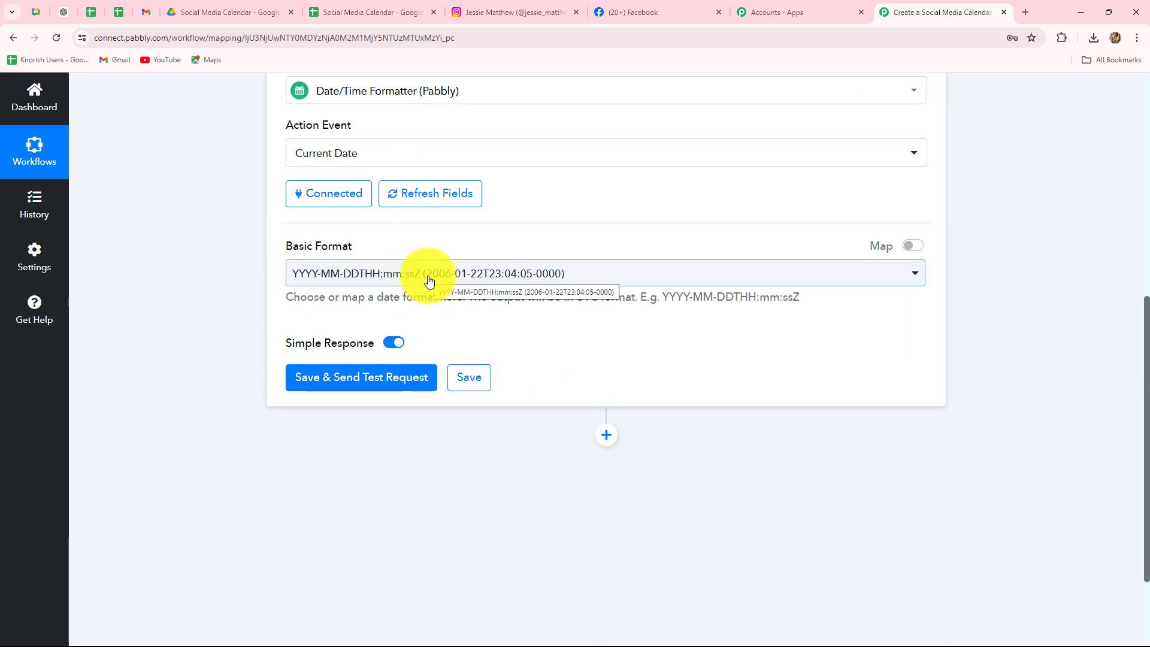
left_click(329, 8)
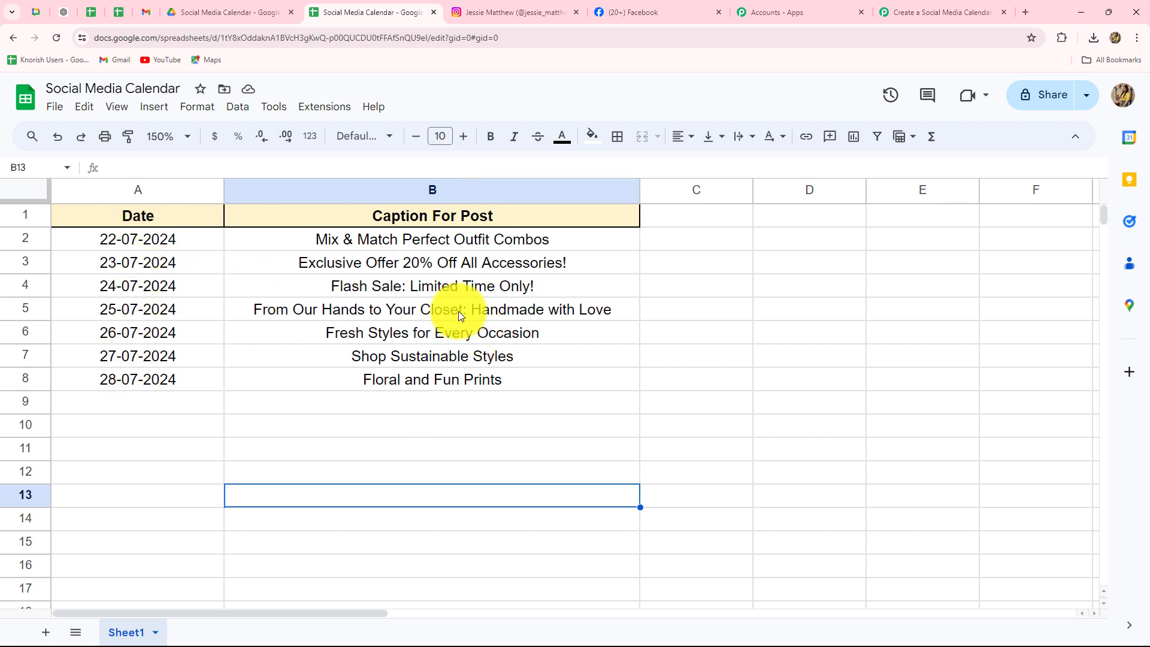
Check the format of the dates in column A, starting from cell A2
left_click(128, 246)
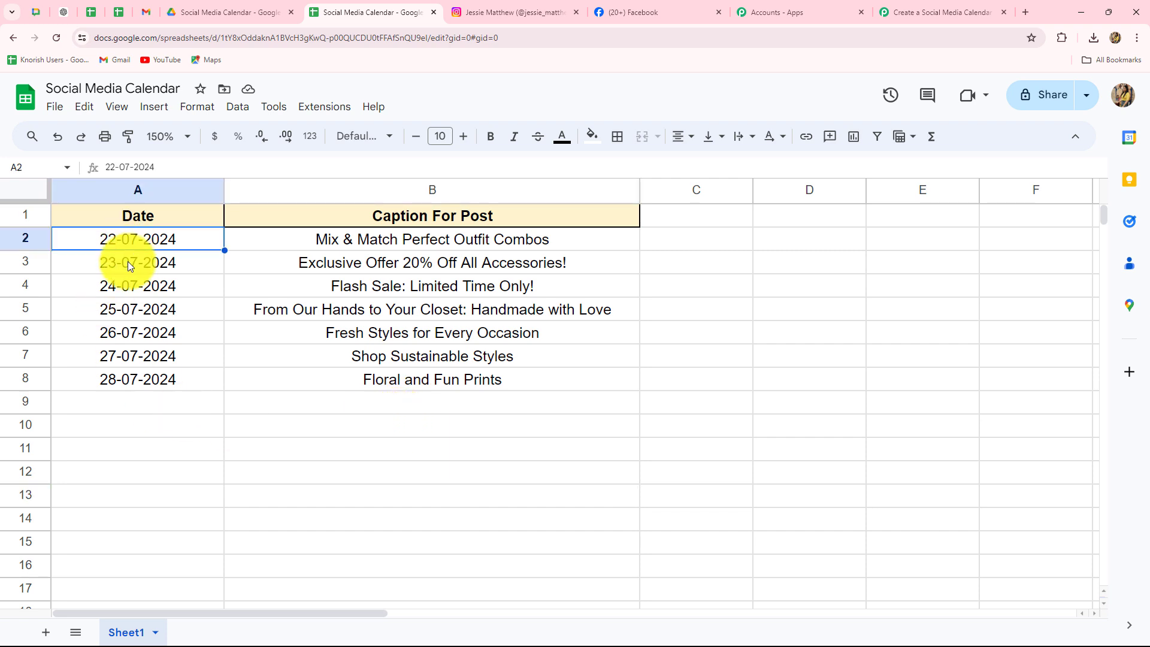
left_click(128, 262)
left_click(126, 287)
left_click(126, 312)
left_click(125, 334)
left_click(126, 353)
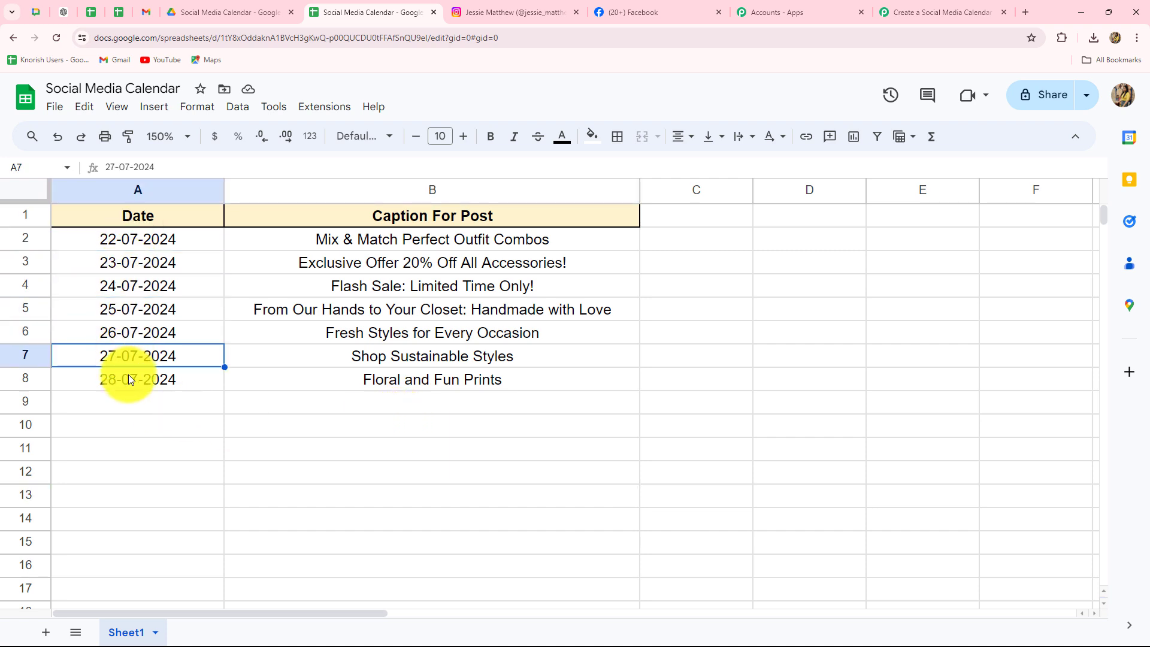
left_click(129, 376)
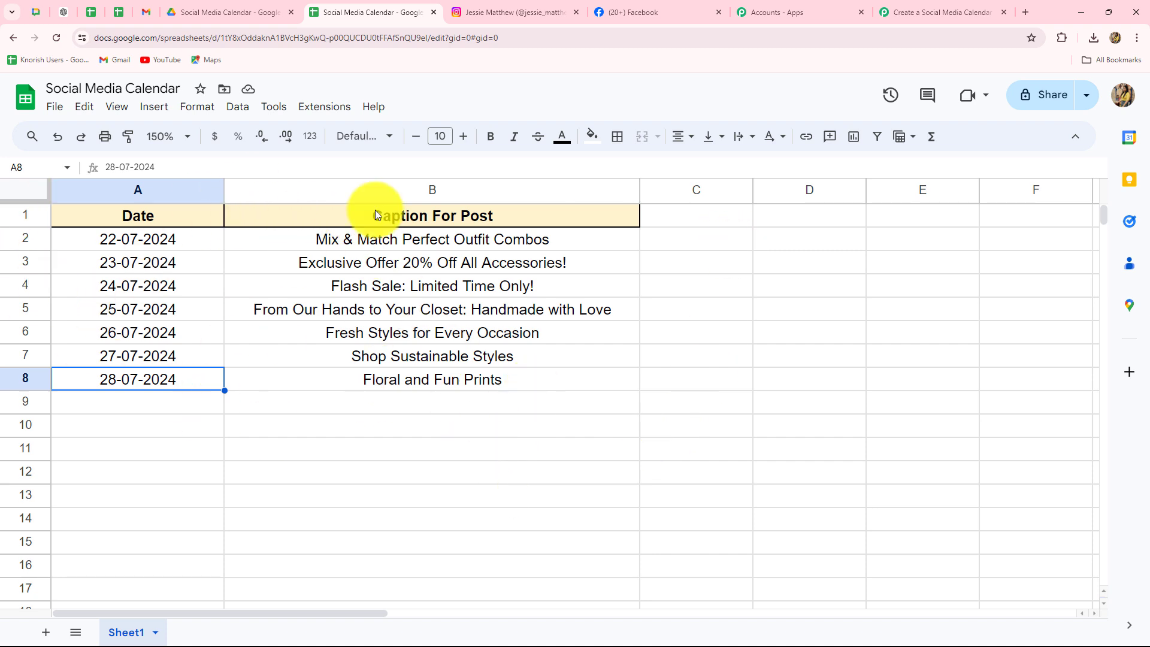
left_click(133, 247)
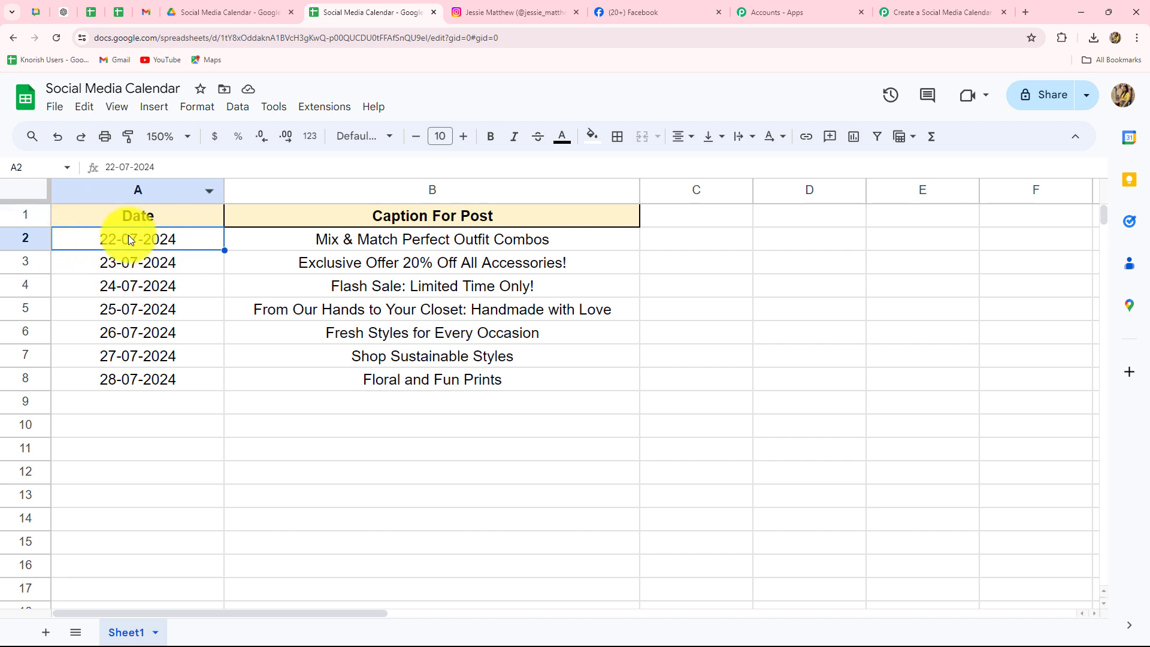
Back in the workflow, open the Current Date step's Basic Format list
left_click(906, 12)
left_click(395, 280)
scroll(341, 442, "down", 5)
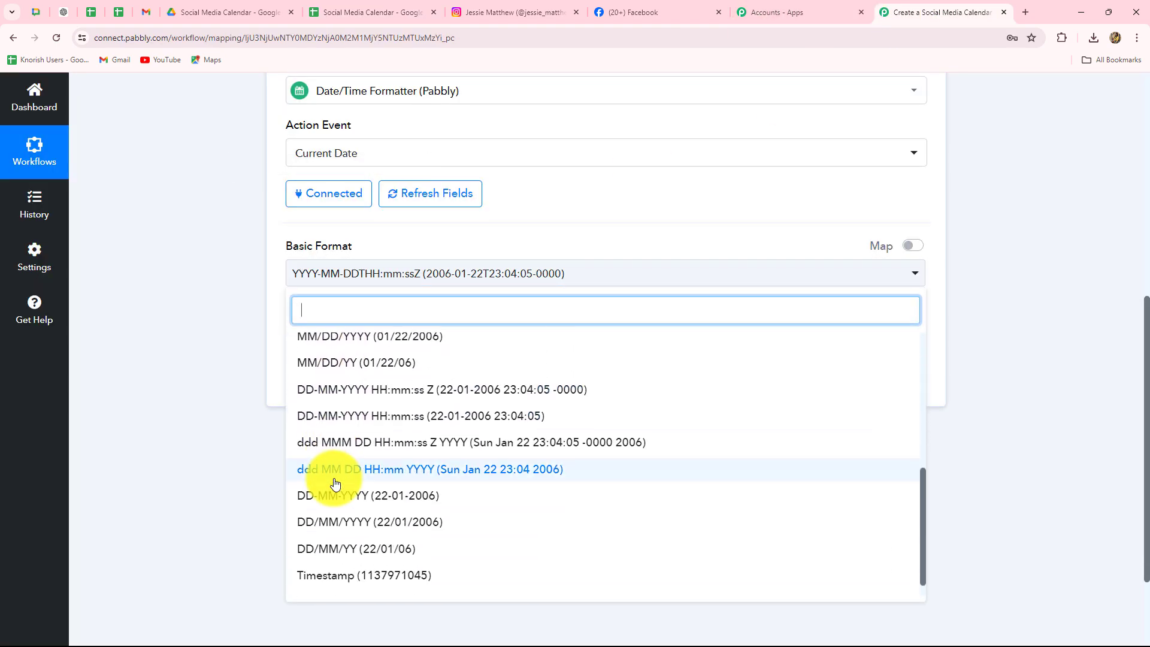
Set Basic Format to DD-MM-YYYY and send a test that returns 22-07-2024
scroll(332, 479, "down", 1)
left_click(318, 476)
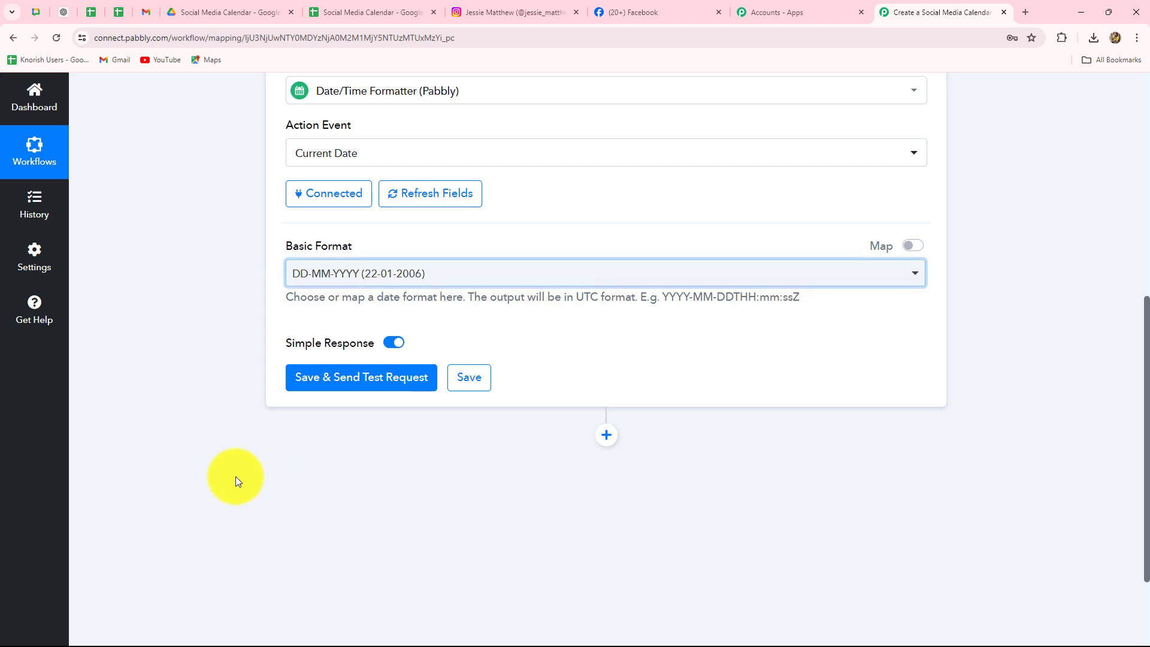
left_click(366, 384)
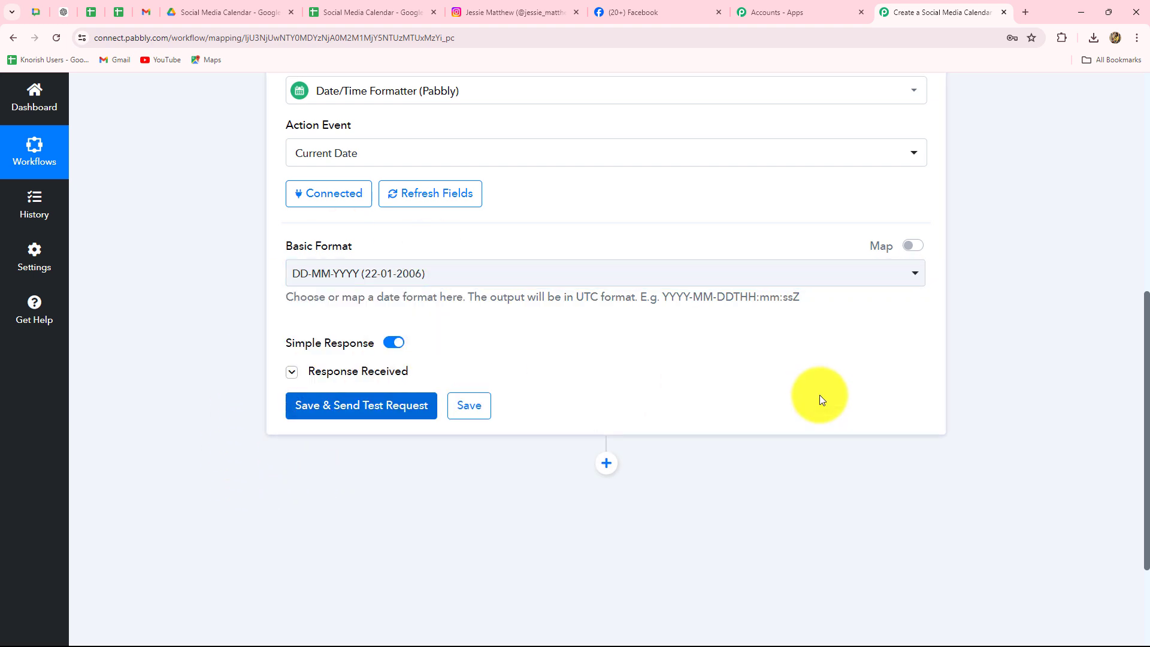
scroll(825, 396, "down", 3)
triple_click(737, 293)
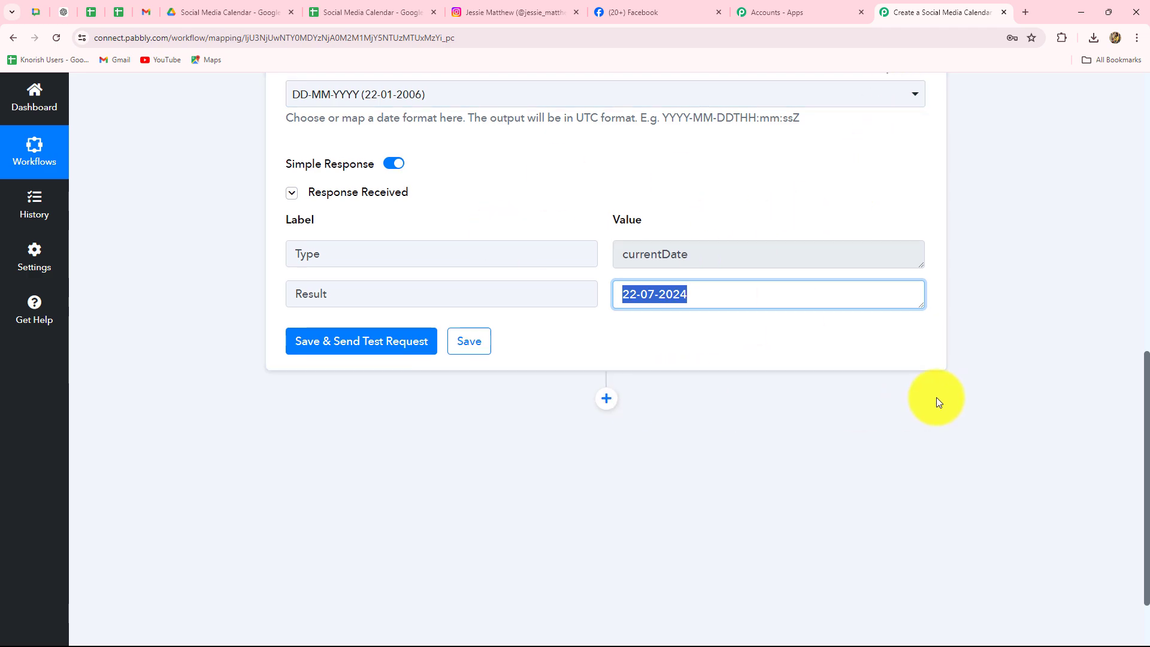
scroll(938, 396, "up", 6)
scroll(940, 389, "down", 8)
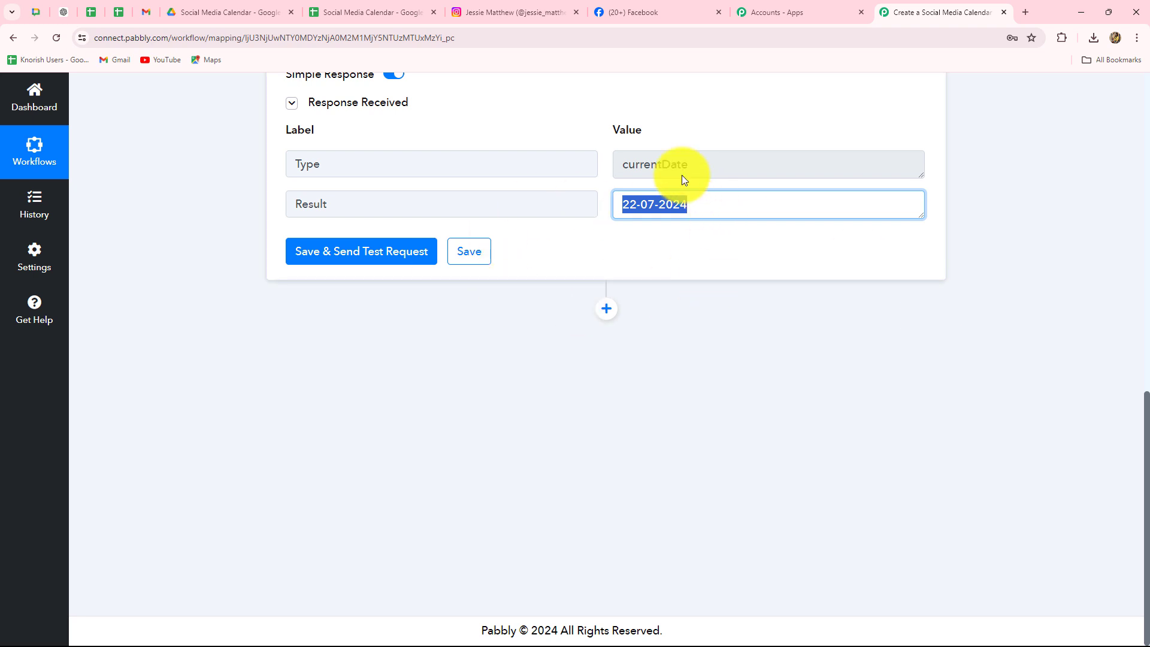
Confirm 22-07-2024 matches the sheet's date format, then add a new step below
left_click(389, 14)
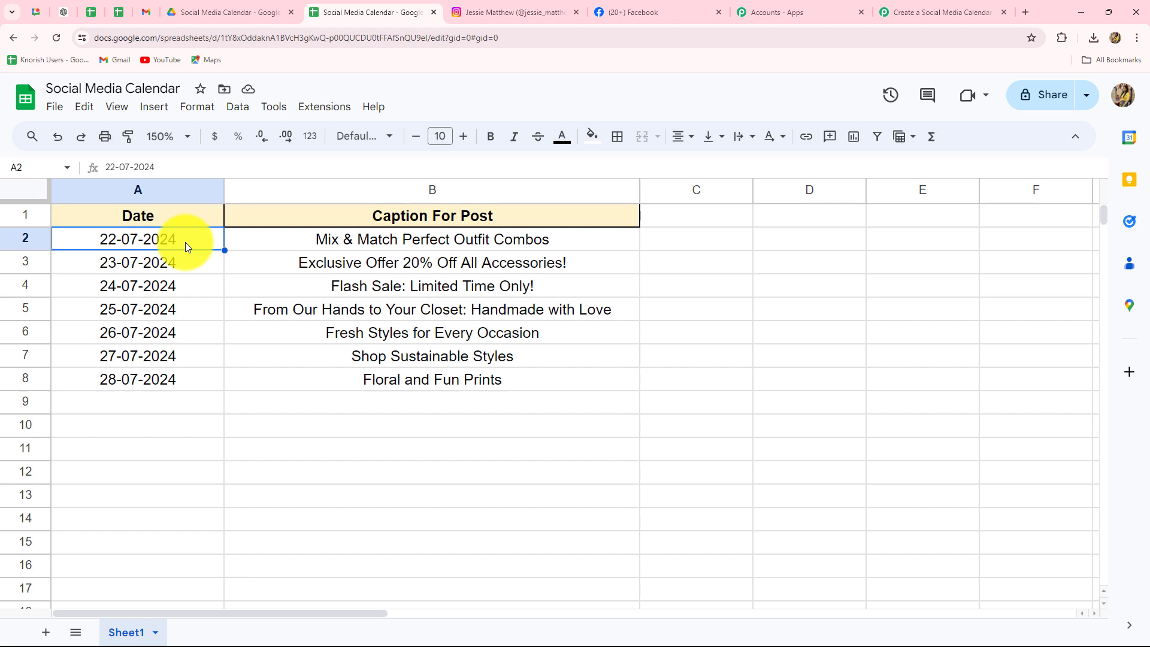
left_click(938, 12)
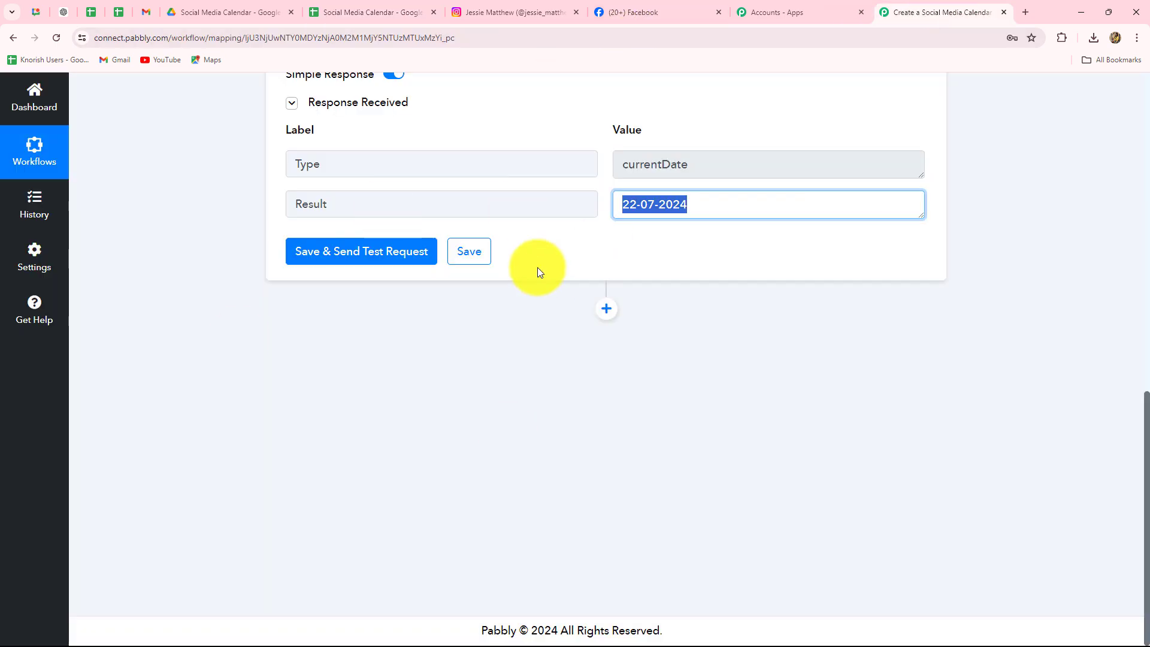
left_click(343, 14)
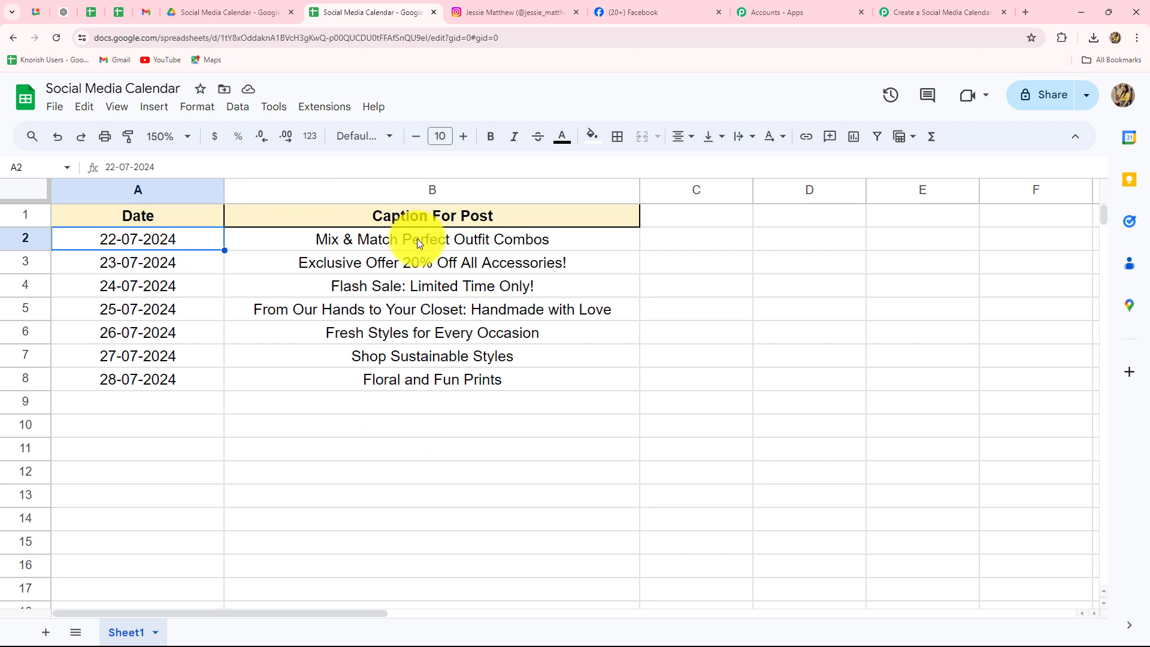
left_click(915, 14)
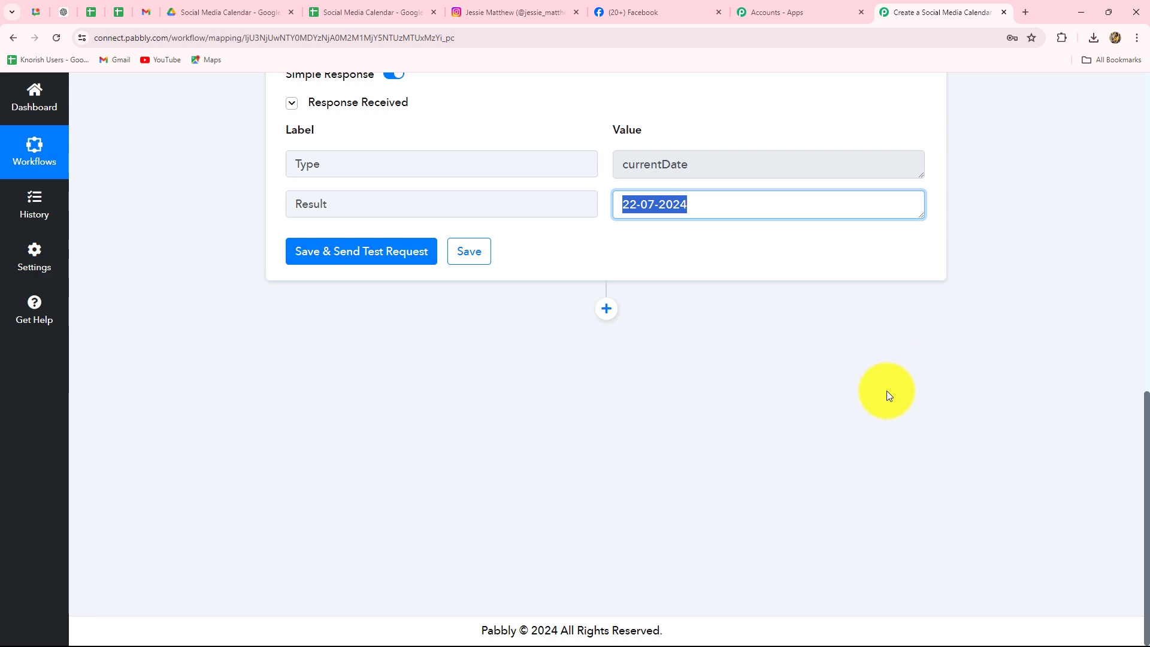
left_click(398, 8)
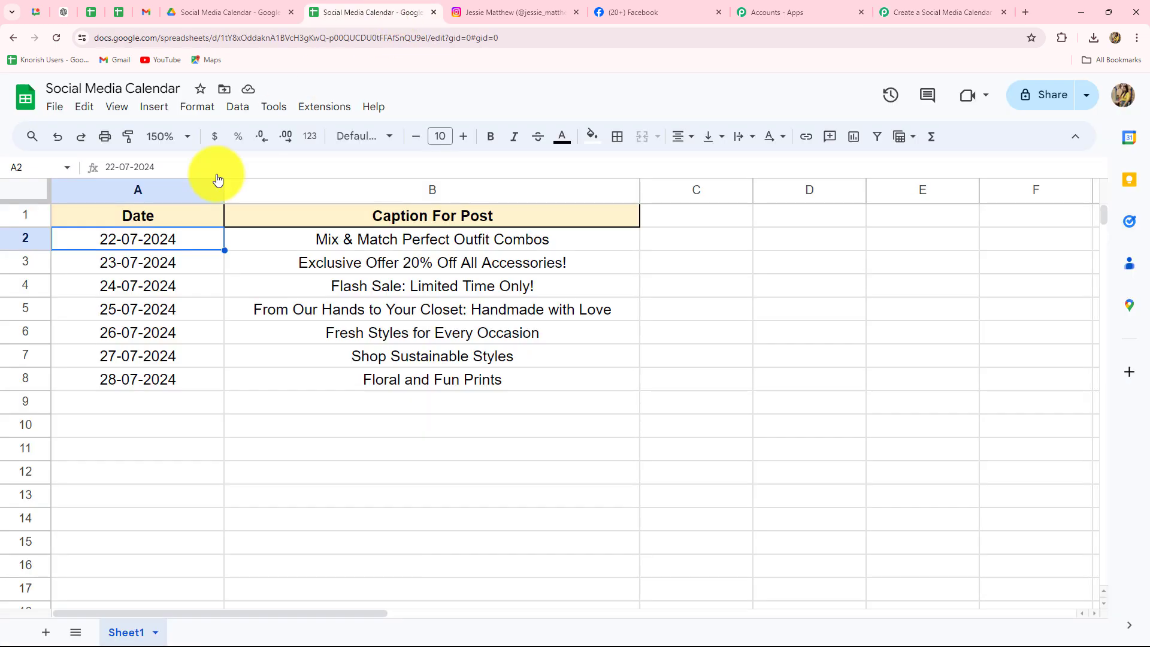
left_click(941, 14)
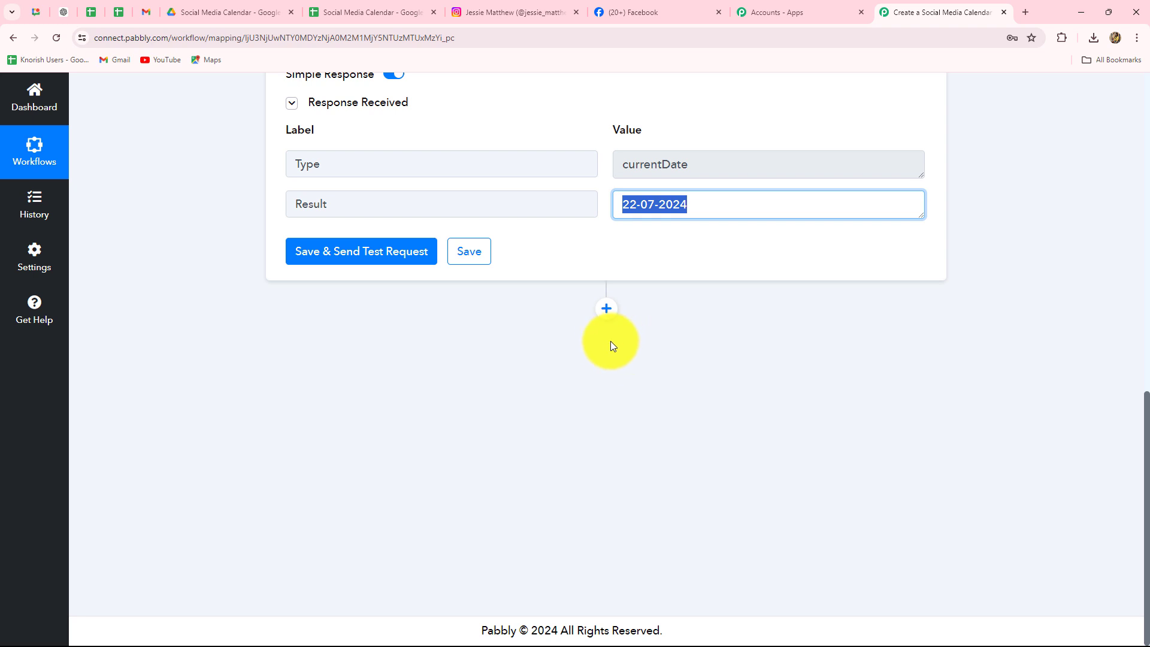
left_click(607, 309)
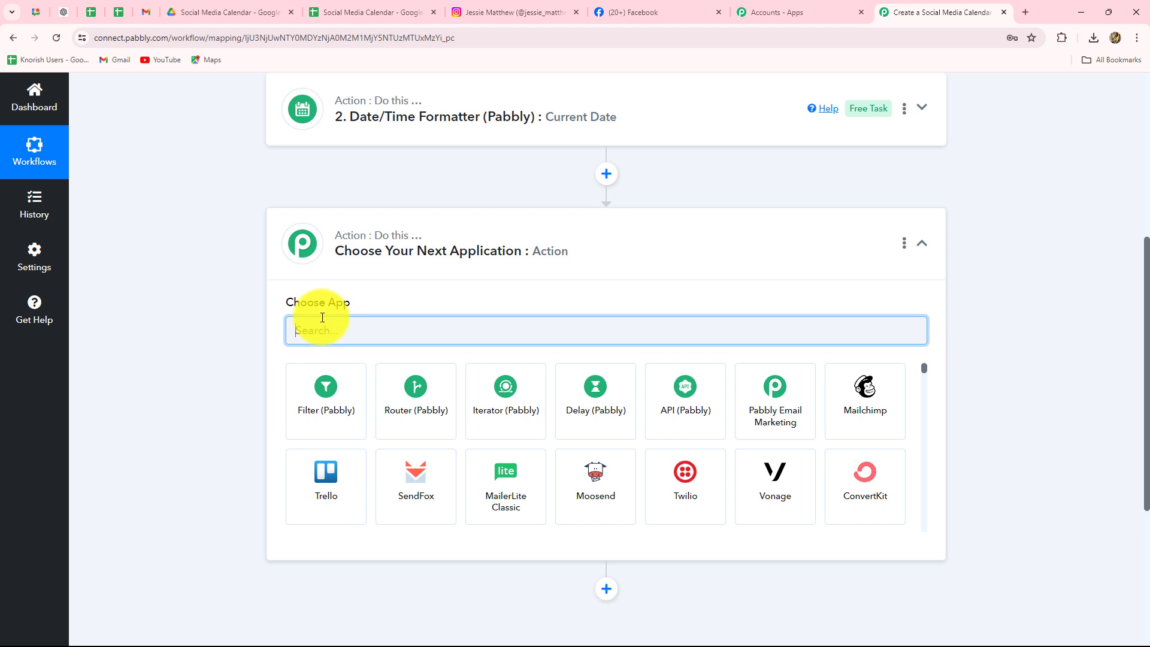
Set the third step to Google Sheets' Lookup Spreadsheet Rows V1 action and open its connection panel
type("Google")
left_click(320, 394)
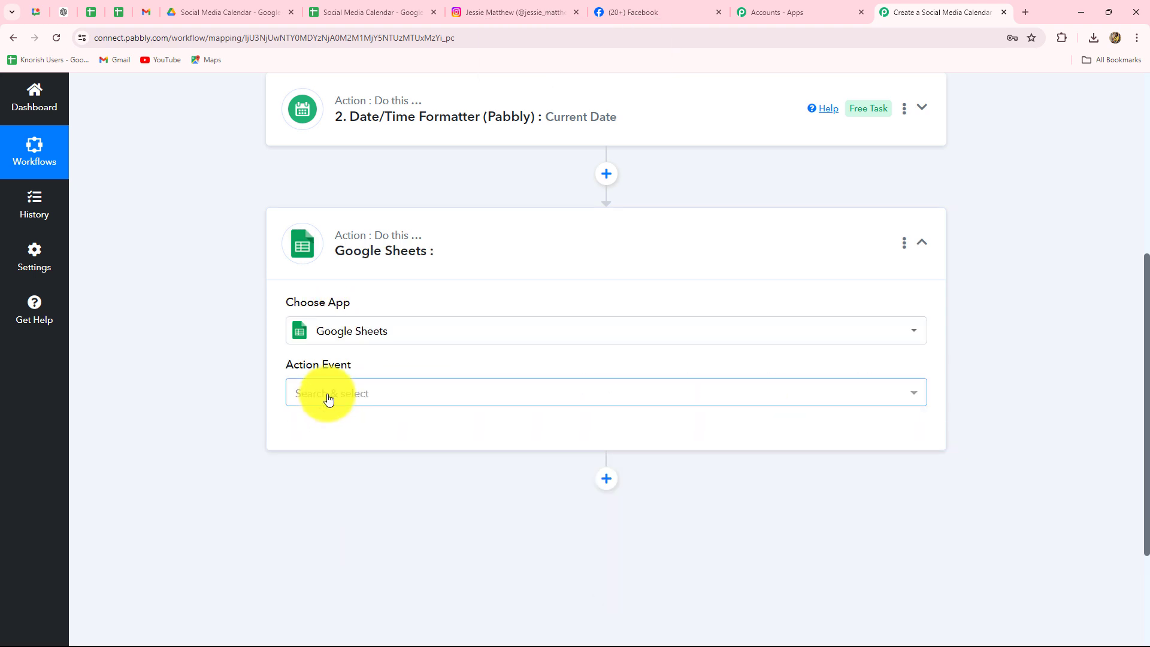
left_click(313, 223)
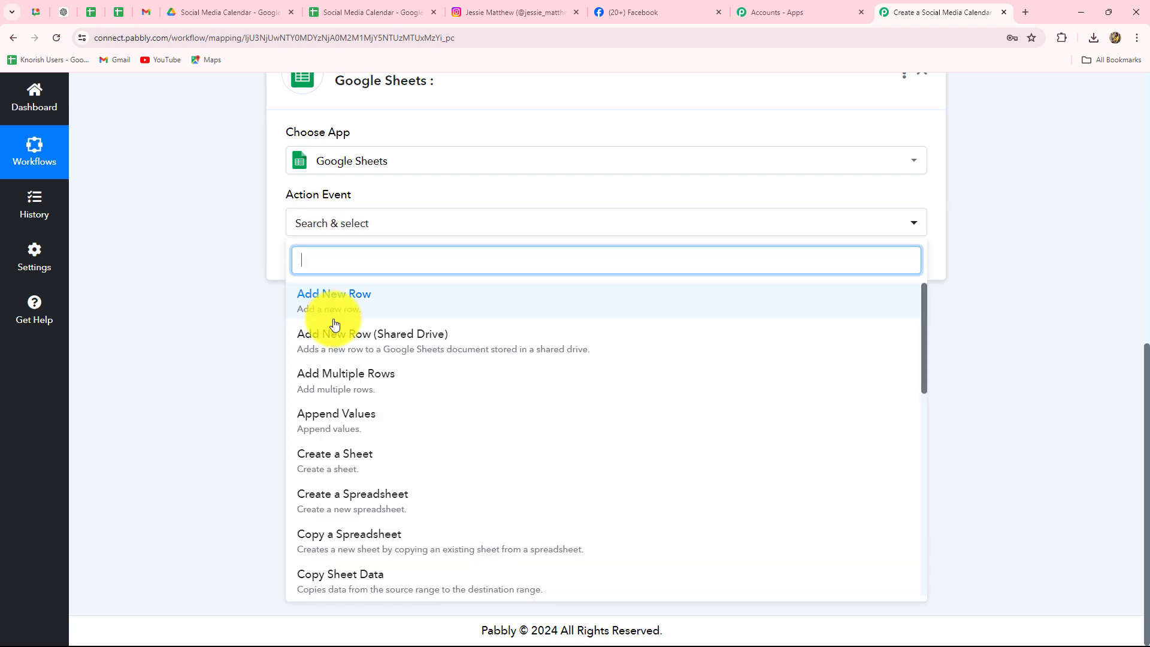
type("loo")
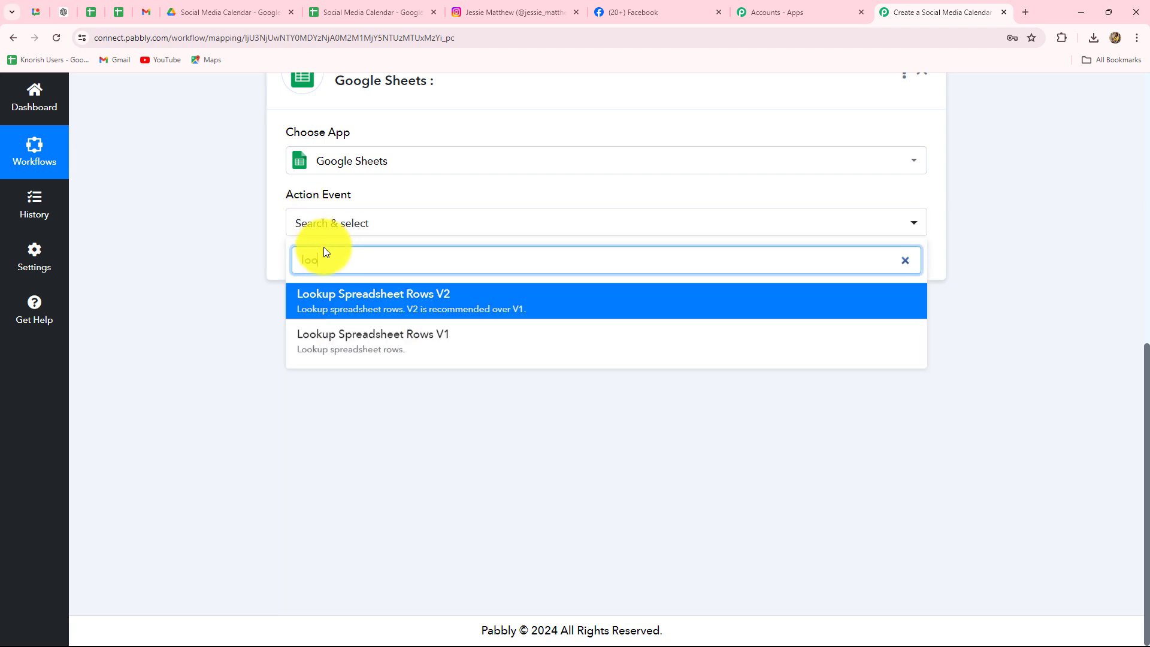
left_click(383, 350)
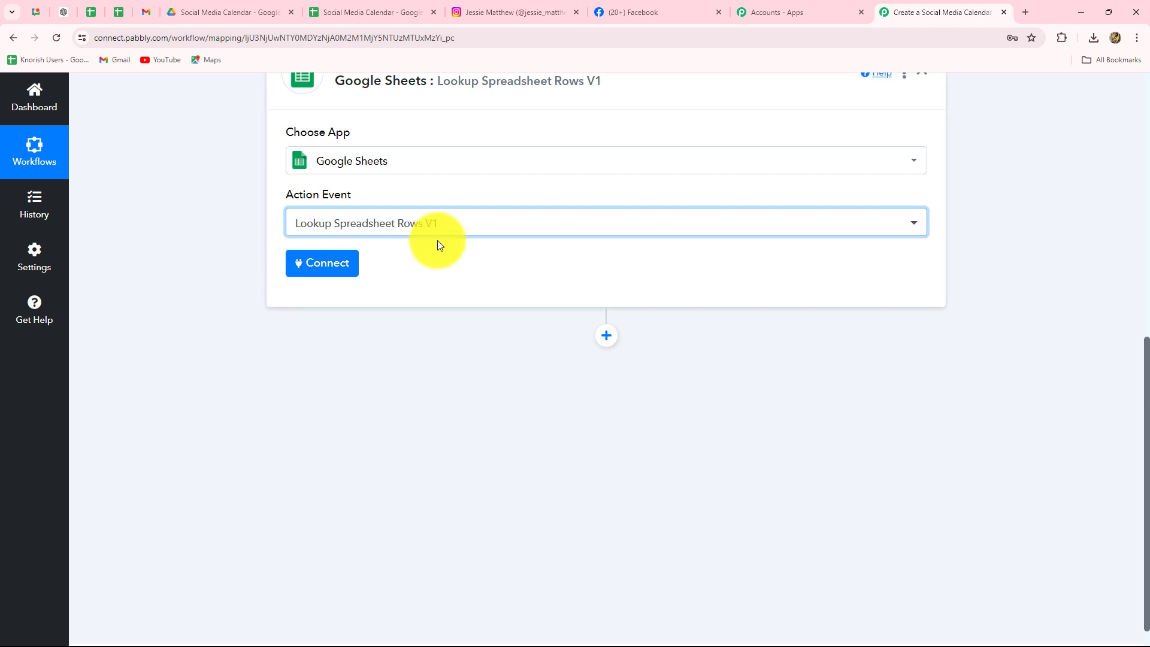
left_click(371, 12)
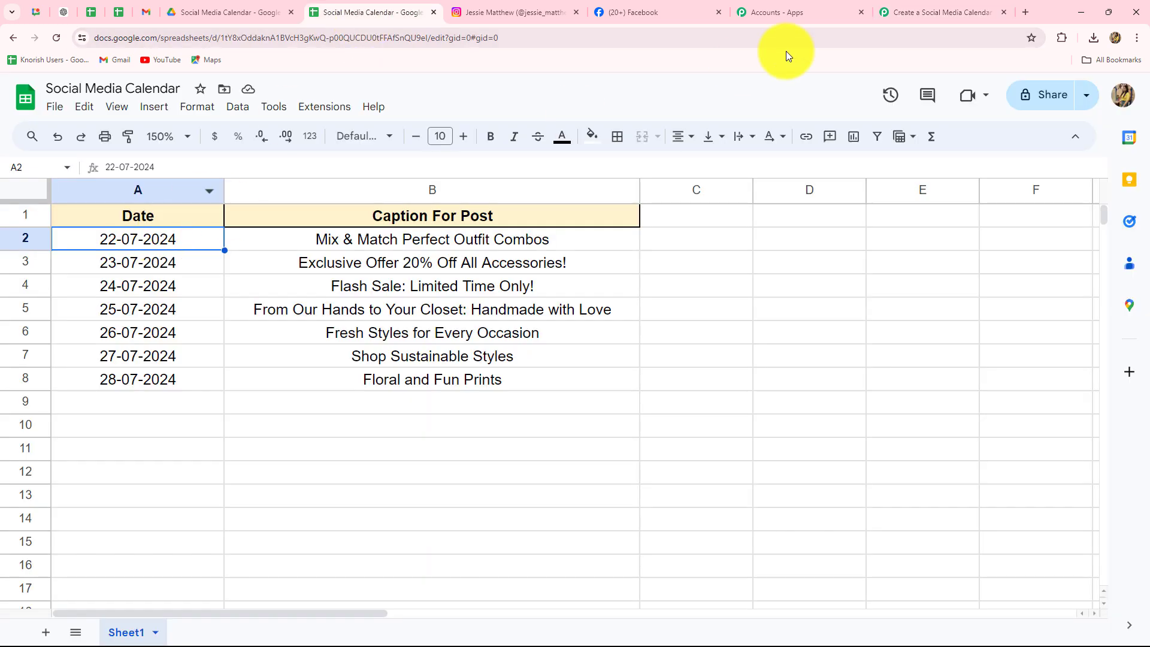
left_click(927, 9)
left_click(324, 263)
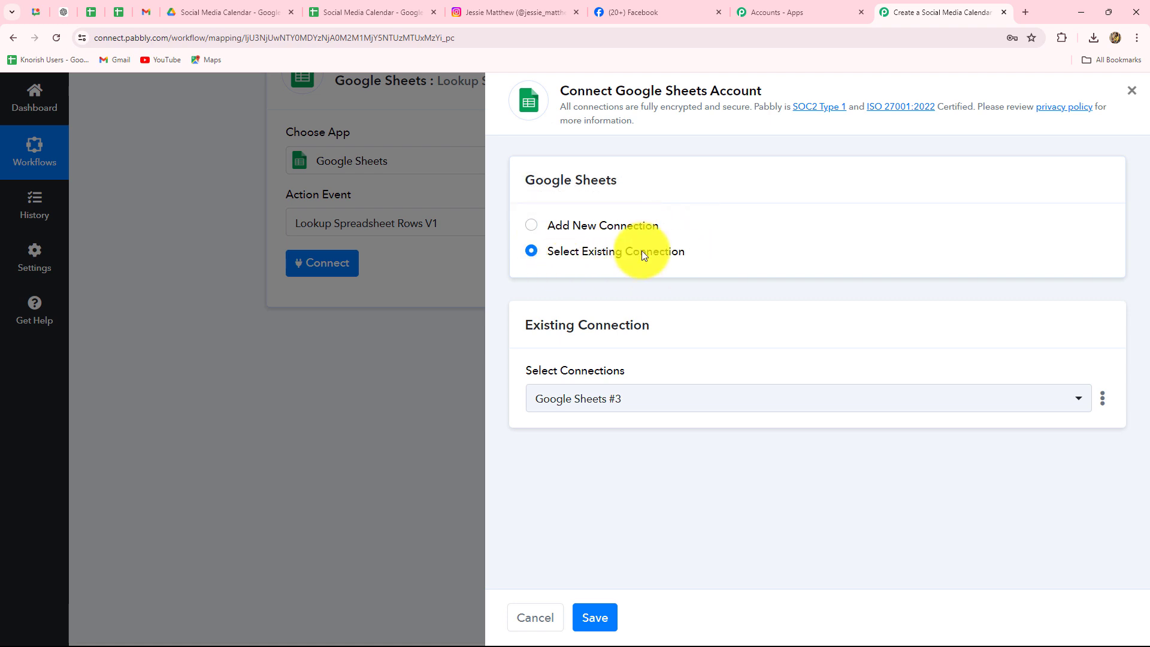
Choose Add New Connection for Google Sheets #4 and begin Sign in with Google
left_click(532, 226)
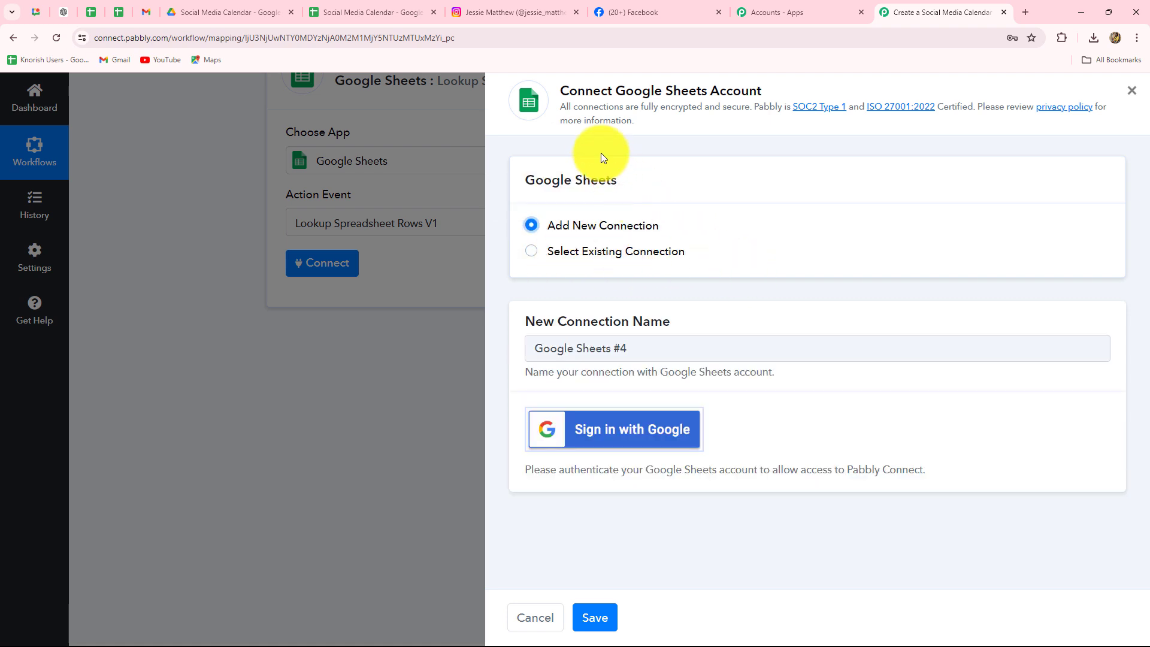
left_click_drag(561, 90, 802, 92)
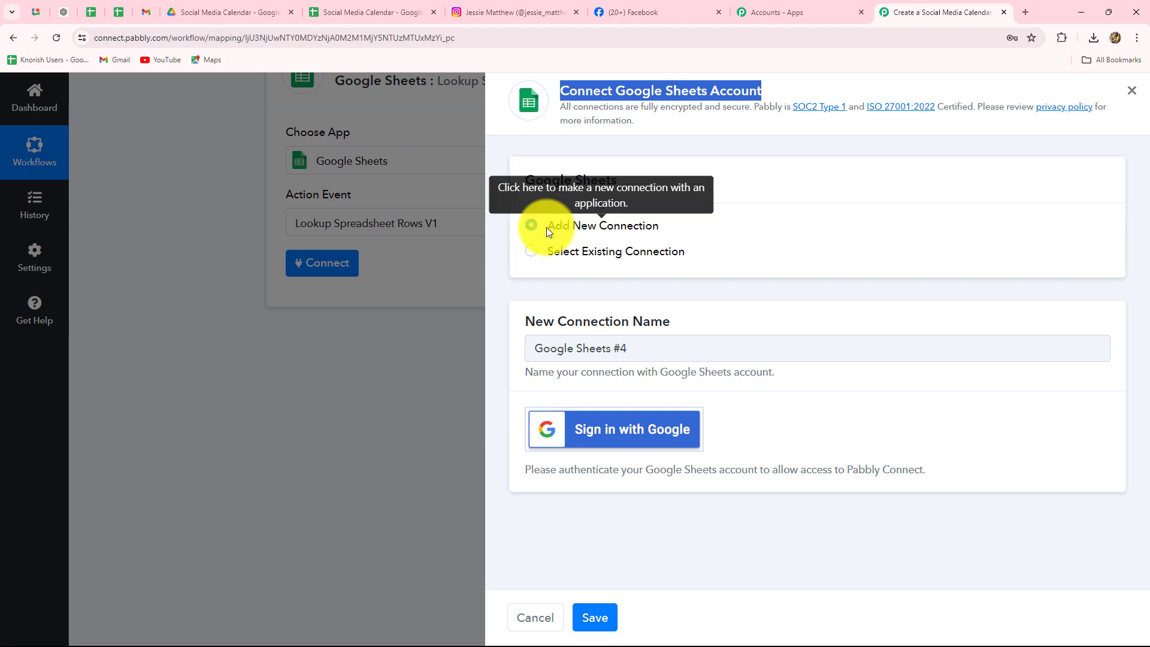
left_click(571, 428)
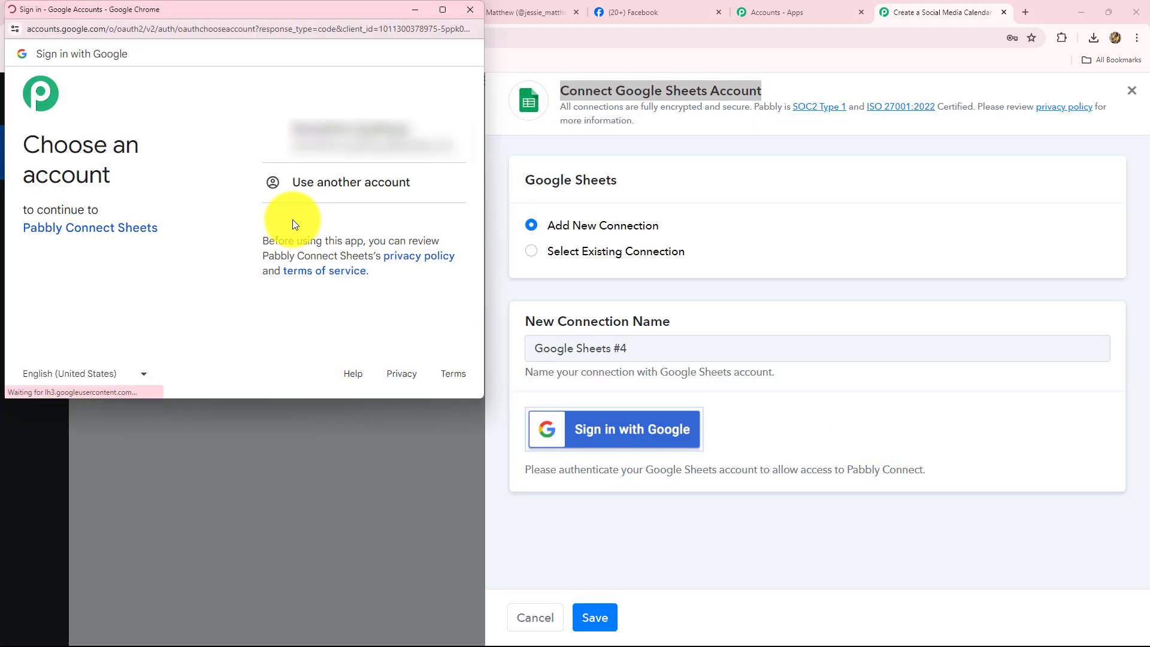
Pick the Google account and allow Pabbly Connect Sheets access to Drive and Sheets
left_click(328, 136)
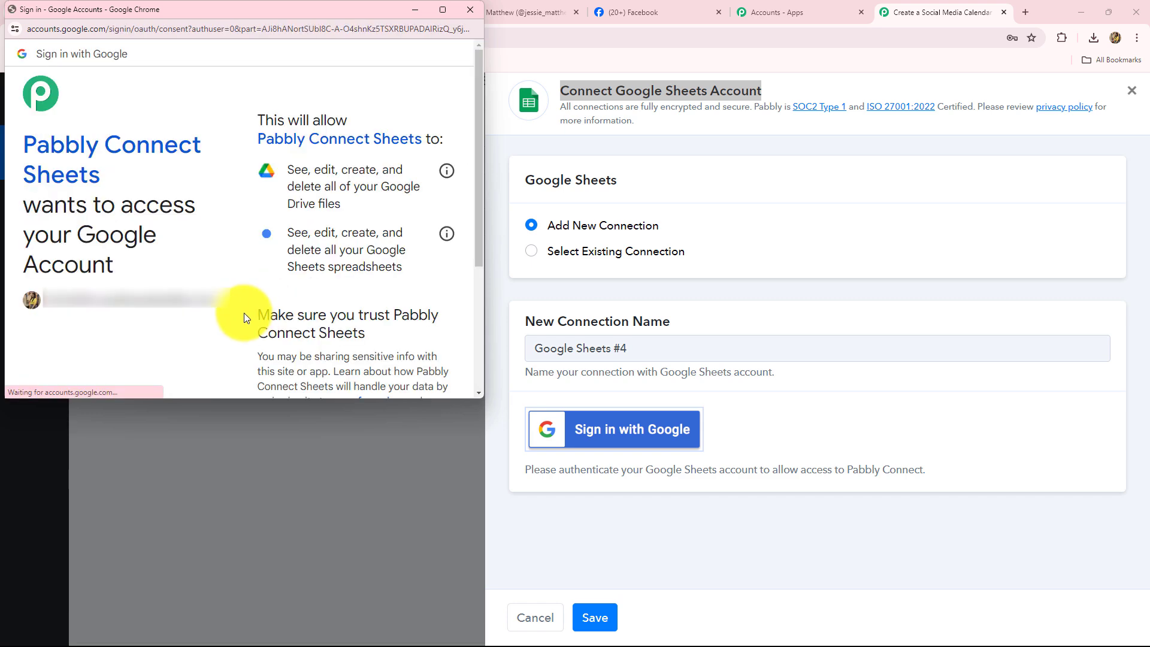
scroll(246, 317, "down", 3)
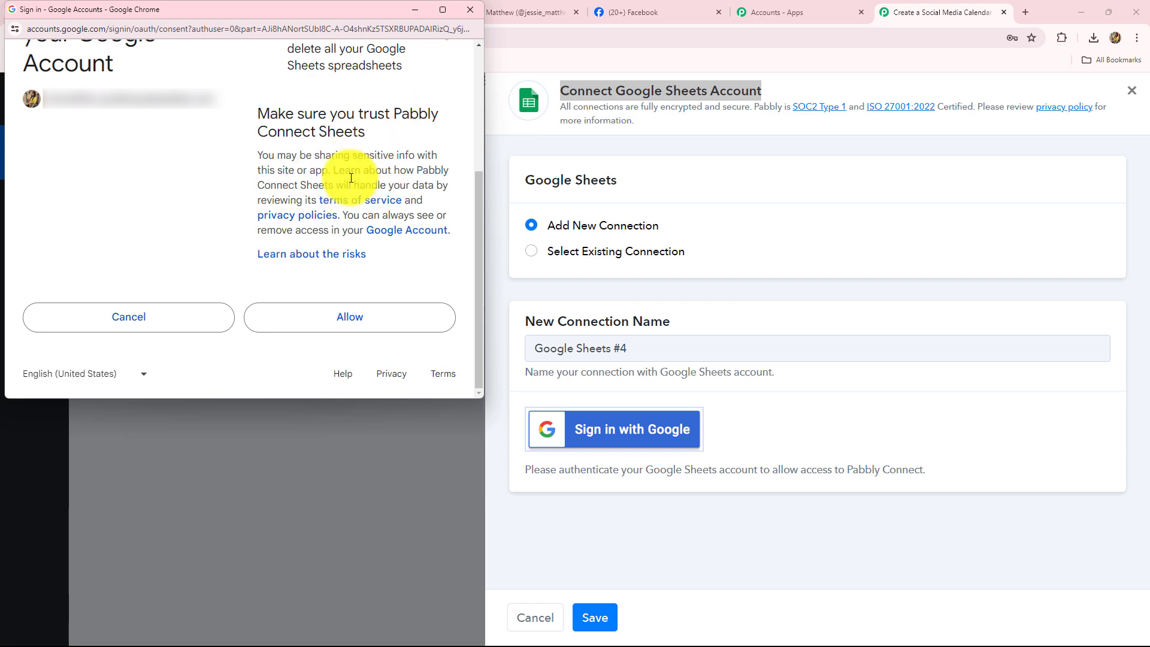
left_click(331, 317)
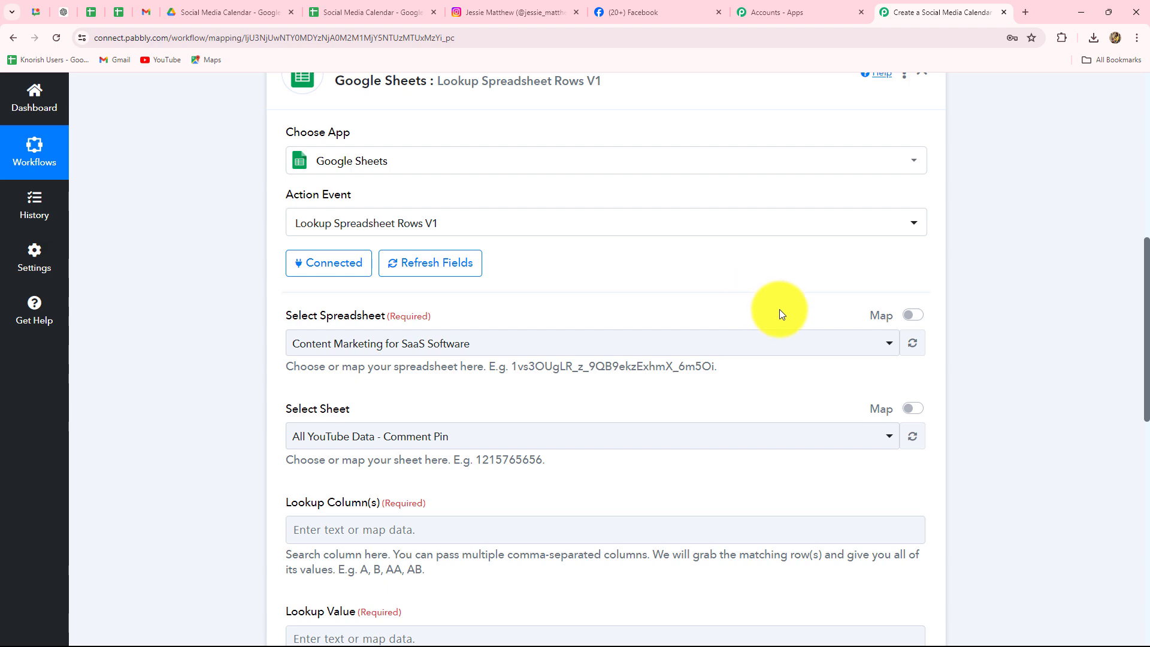
Point the lookup step at Sheet1 of the Social Media Calendar spreadsheet, checking its date column
left_click(344, 12)
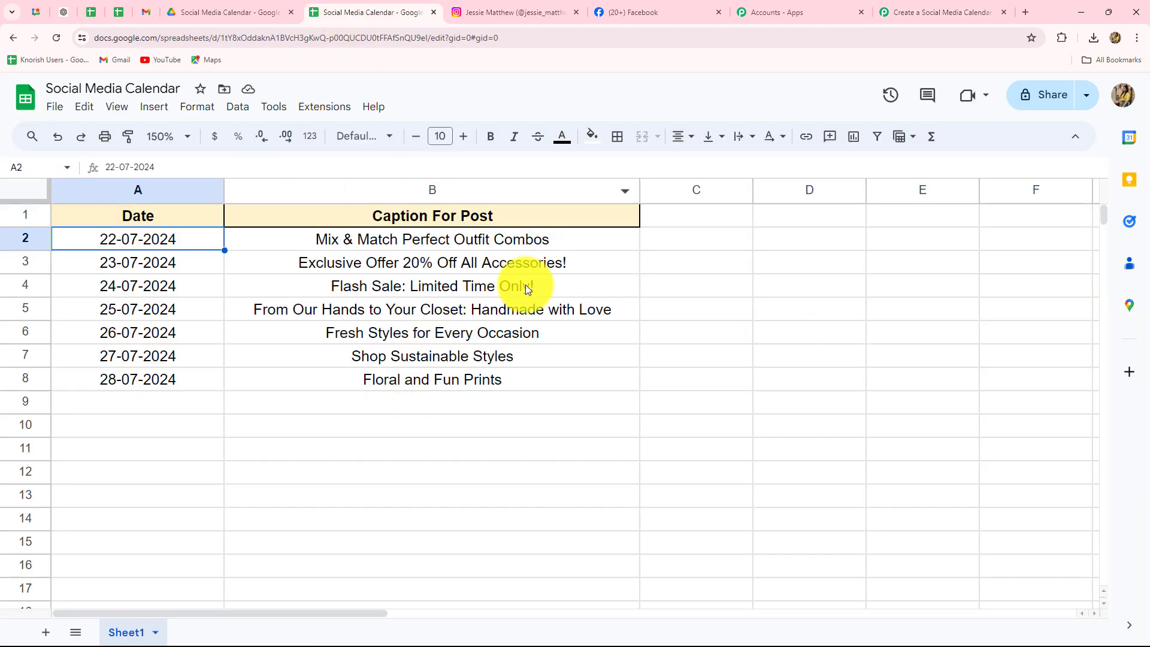
left_click(935, 12)
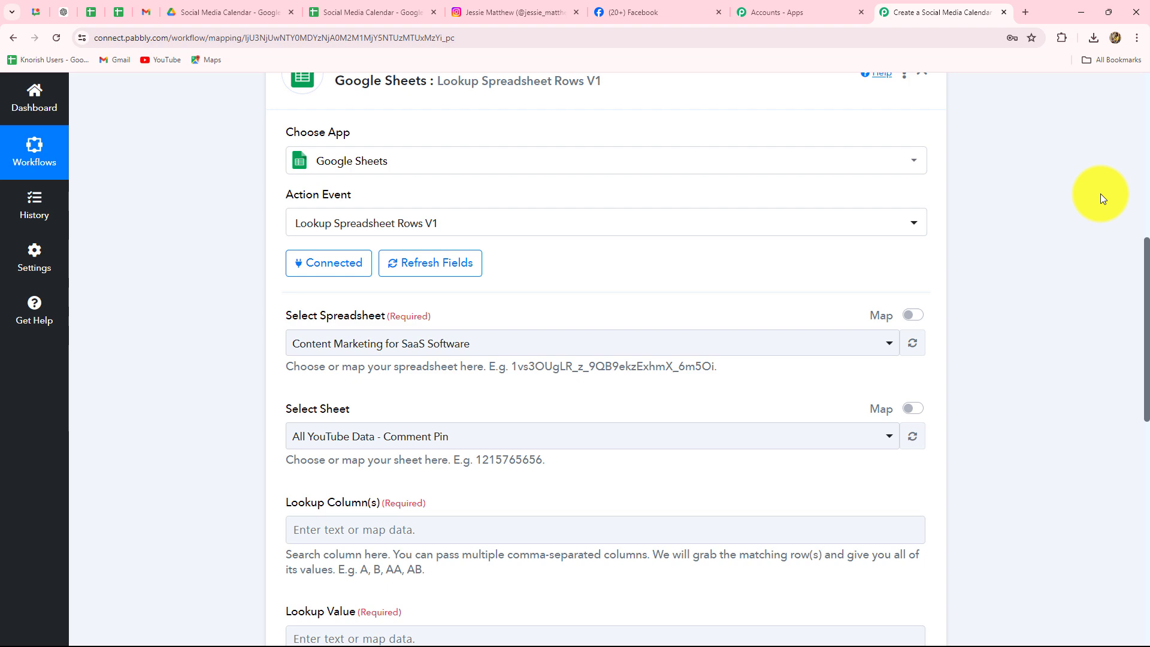
scroll(1101, 192, "down", 4)
scroll(509, 192, "up", 1)
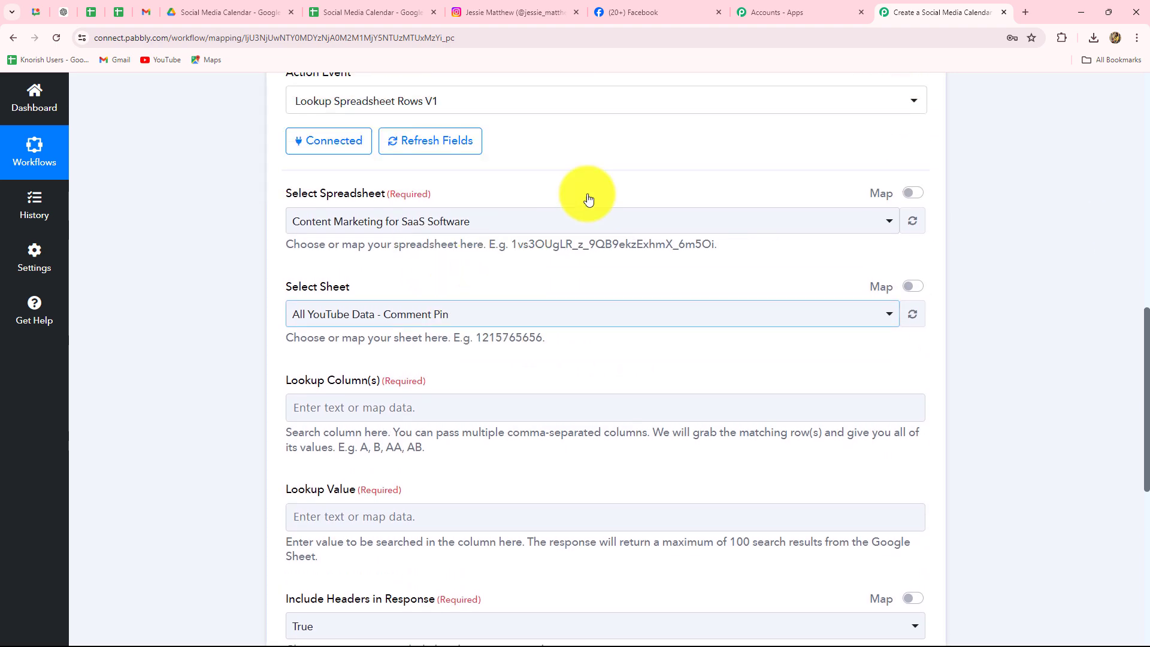
left_click(344, 12)
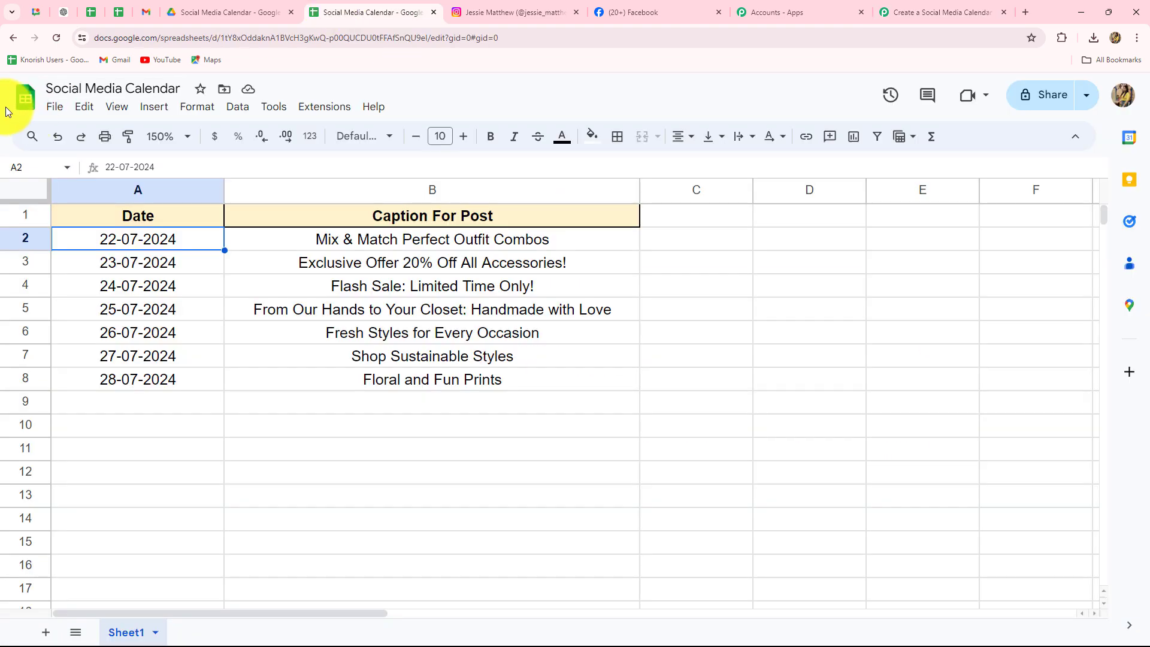
left_click(941, 12)
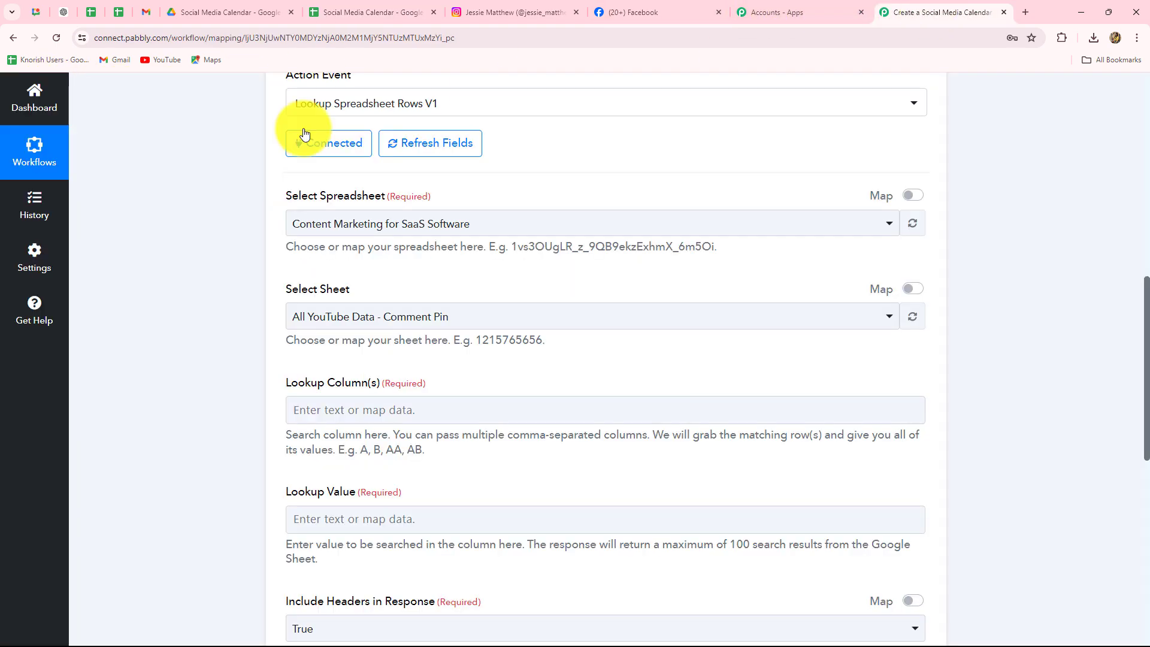
left_click(326, 223)
left_click(322, 322)
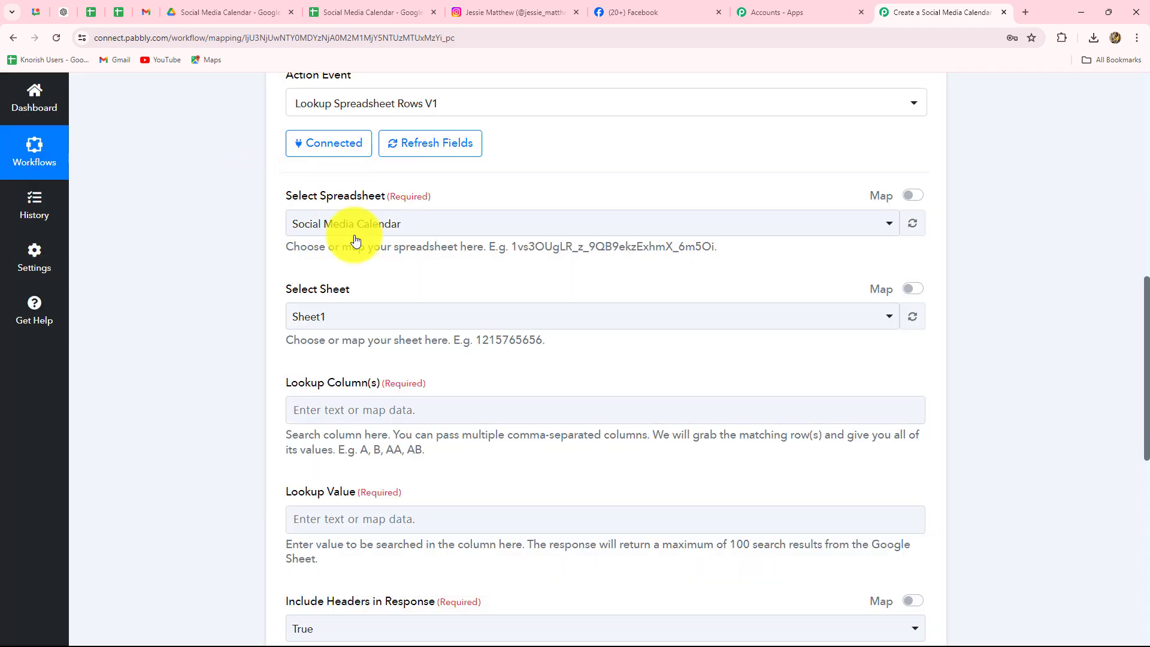
left_click(369, 12)
left_click(925, 13)
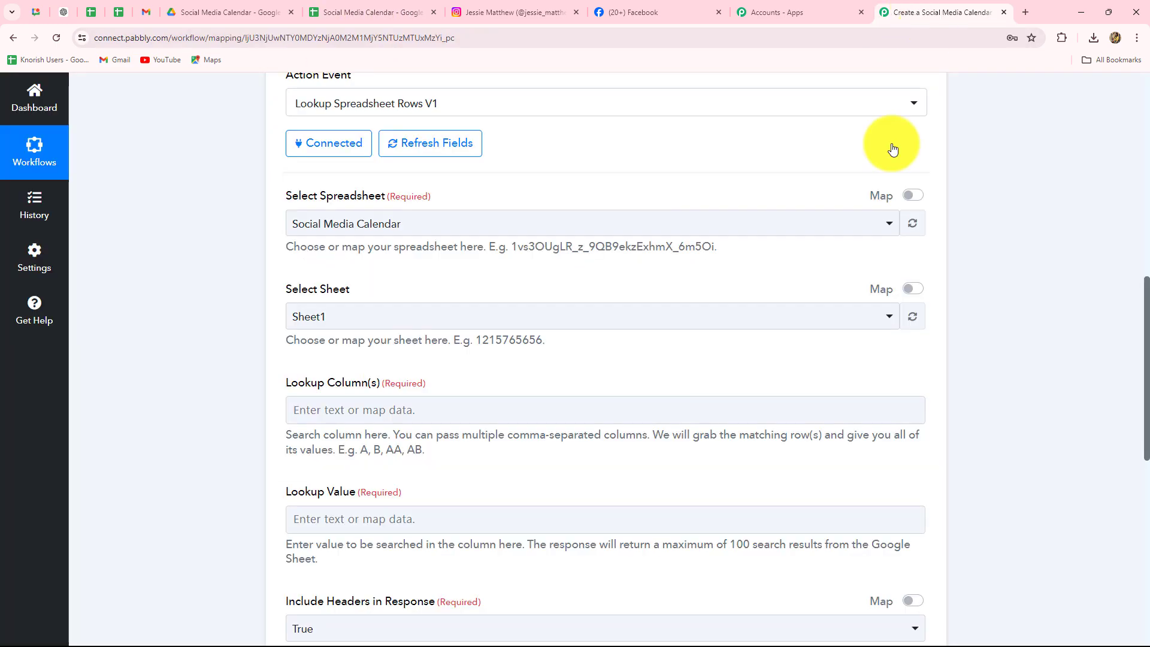
scroll(847, 243, "down", 3)
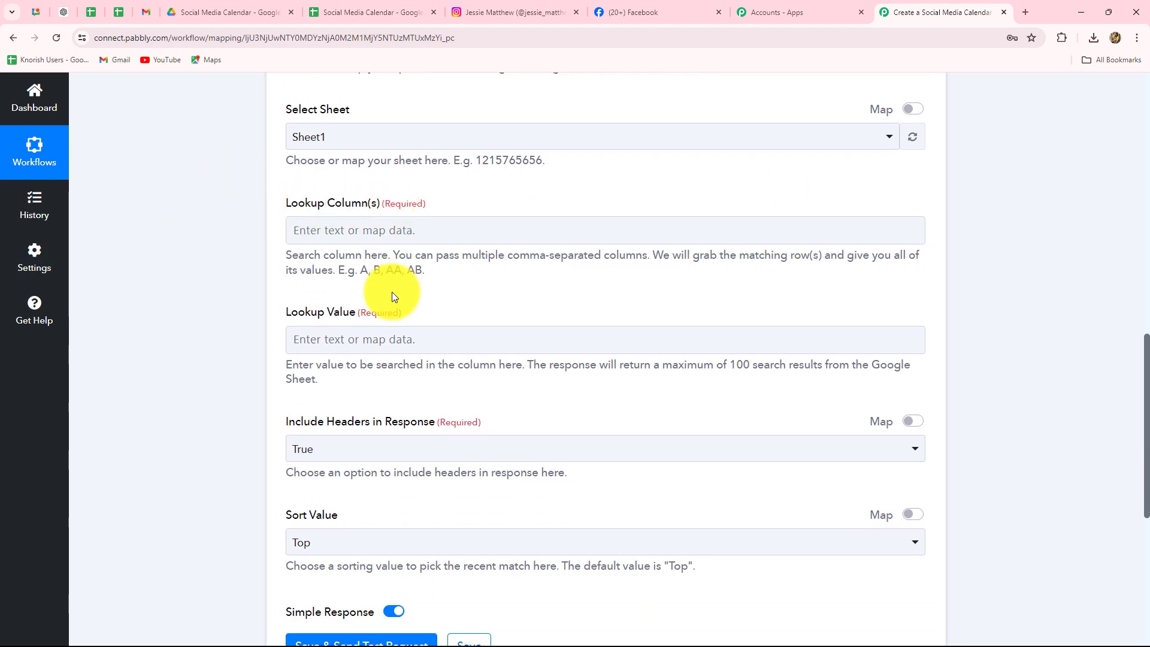
left_click(332, 12)
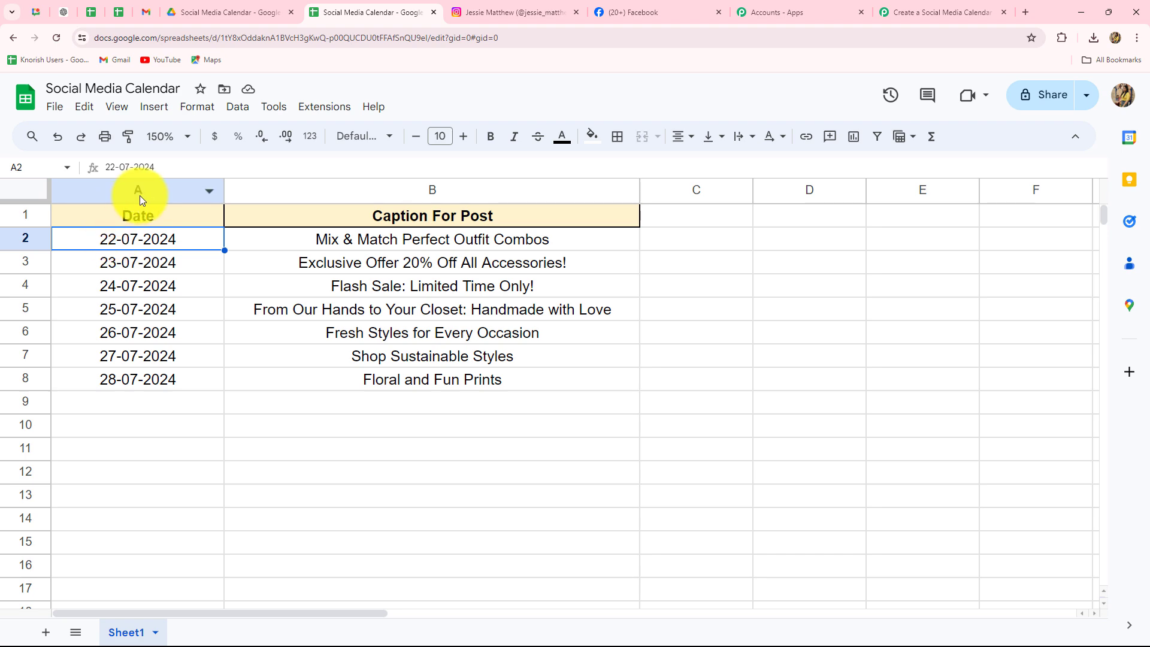
Enter column A as the Lookup Column
left_click(925, 12)
left_click(349, 220)
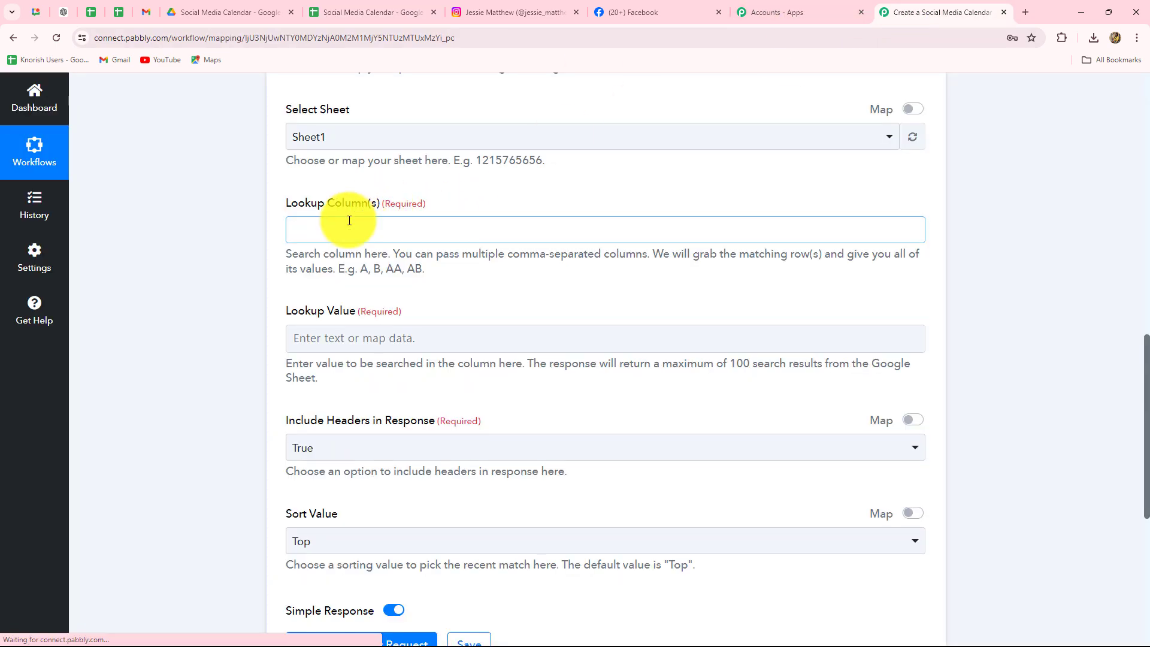
type("A")
left_click(131, 289)
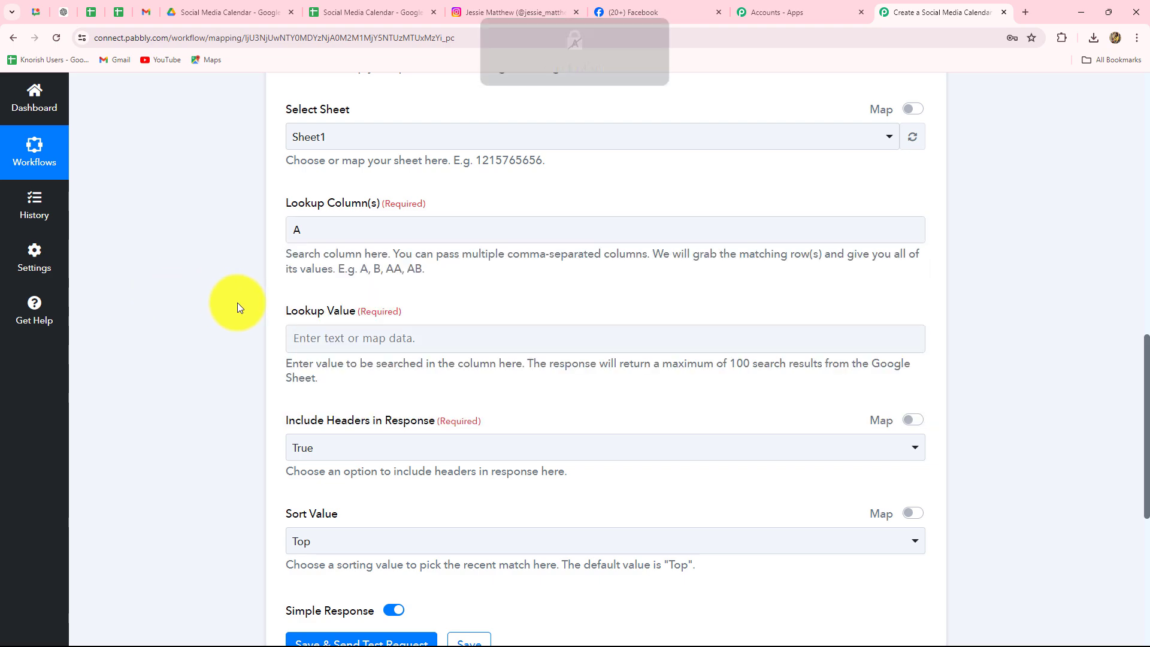
scroll(237, 303, "down", 3)
Map Lookup Value to the Date/Time Formatter's 2. Result (22-07-2024)
left_click(326, 157)
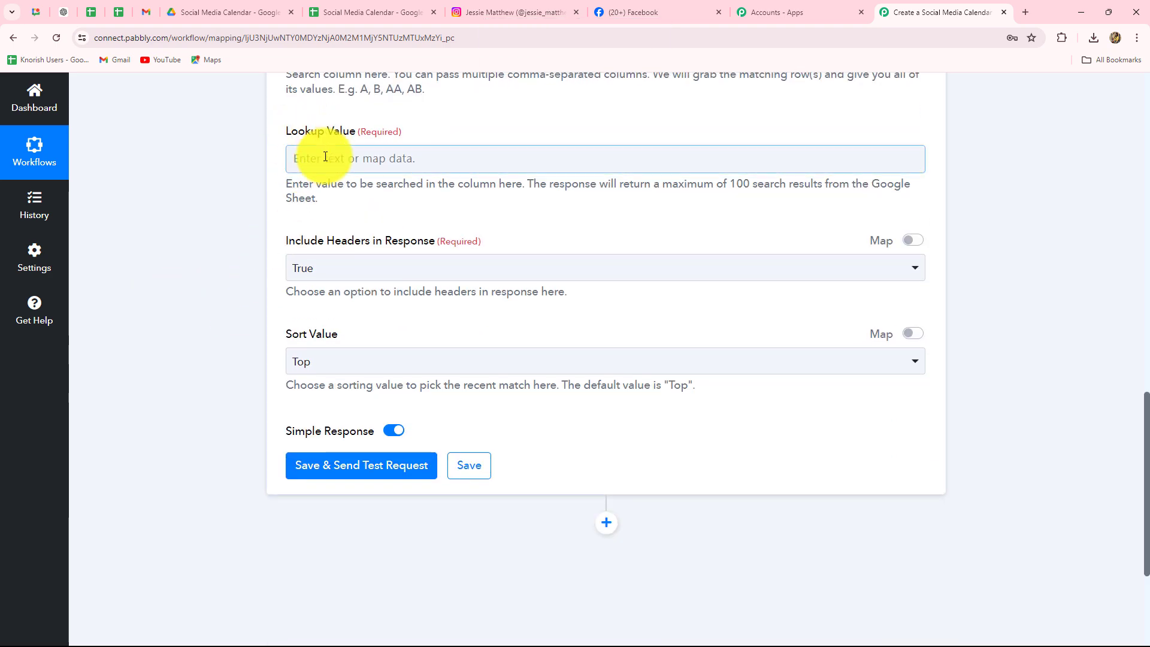
left_click(341, 10)
left_click(890, 12)
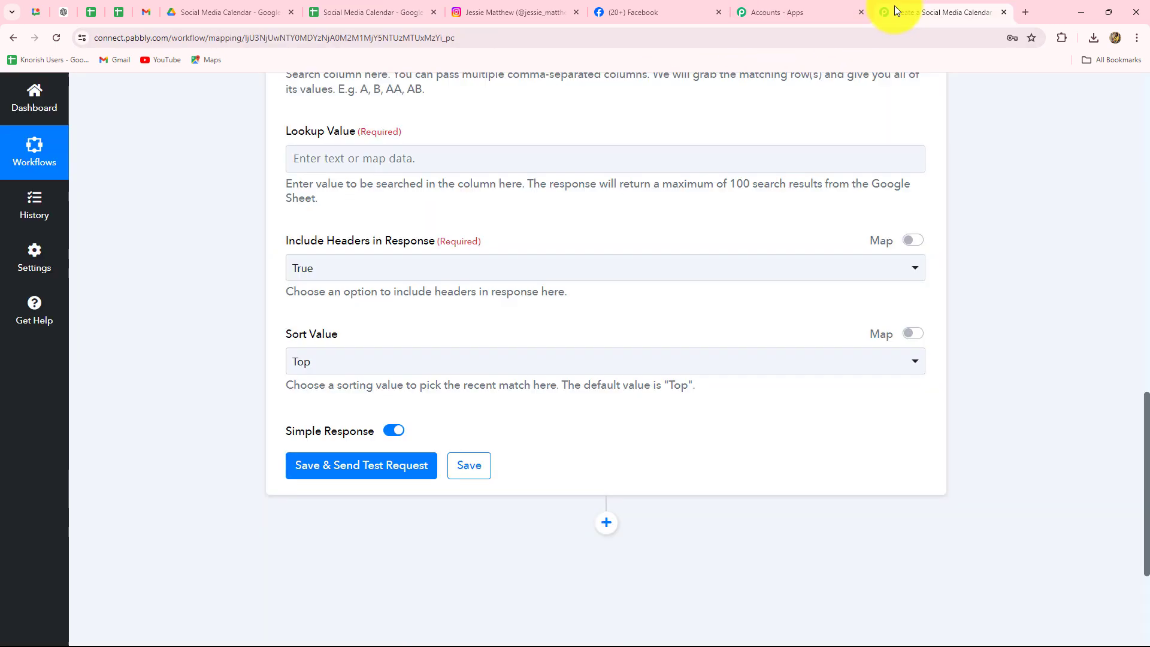
scroll(481, 425, "up", 4)
scroll(481, 425, "up", 5)
scroll(481, 426, "down", 9)
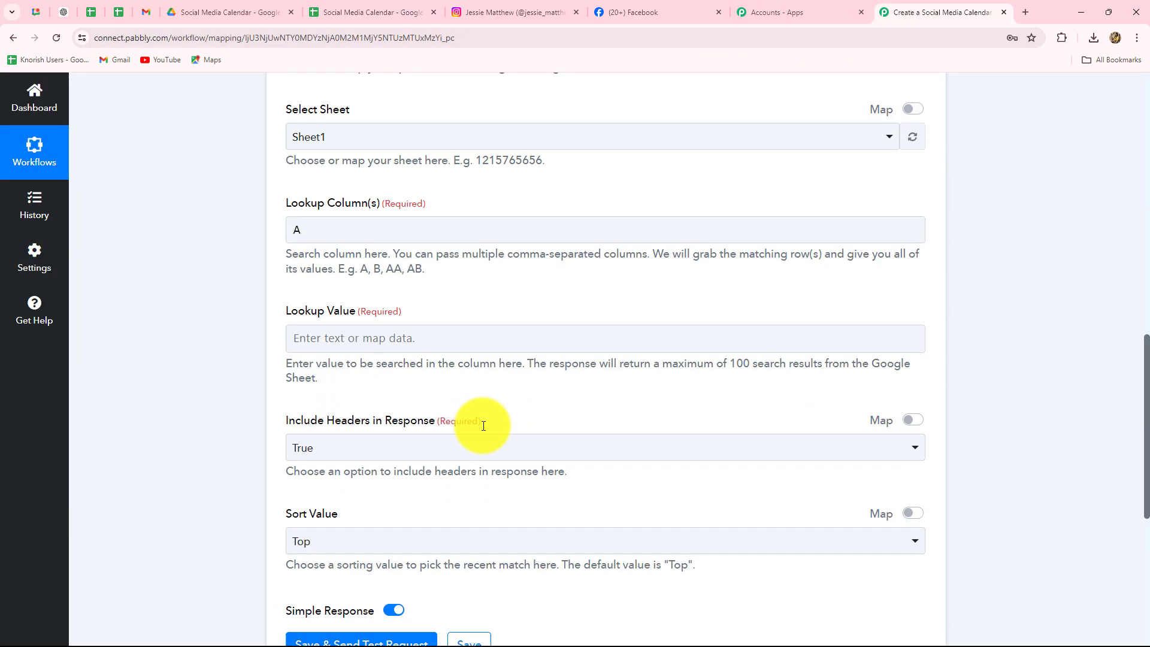
left_click(406, 159)
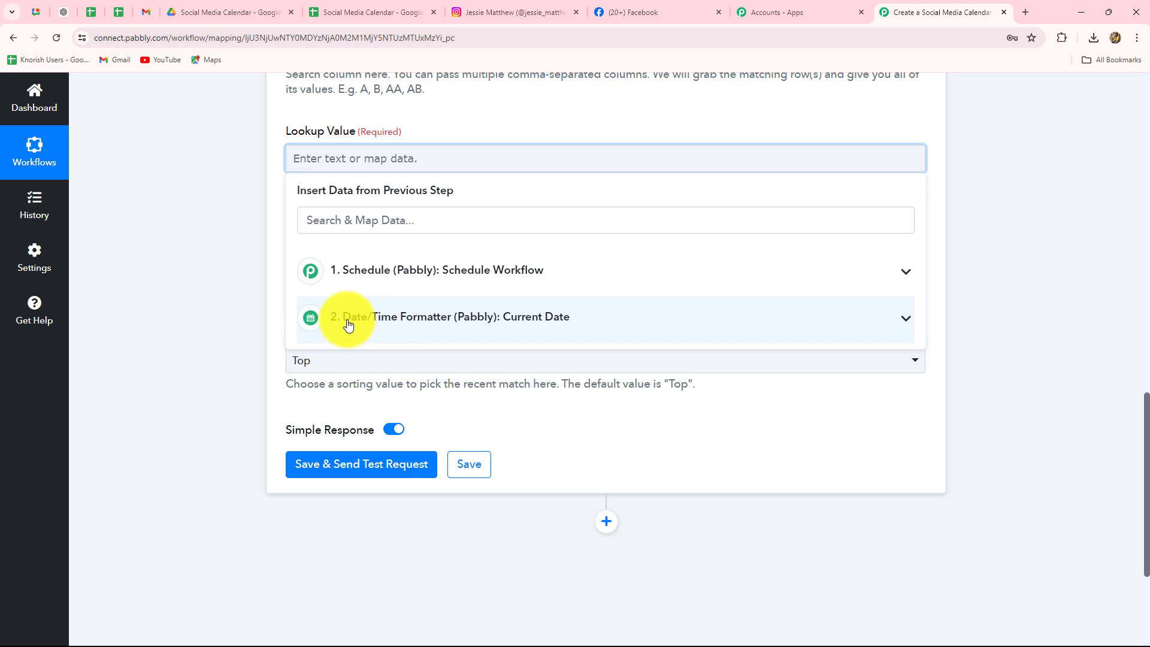
left_click(411, 319)
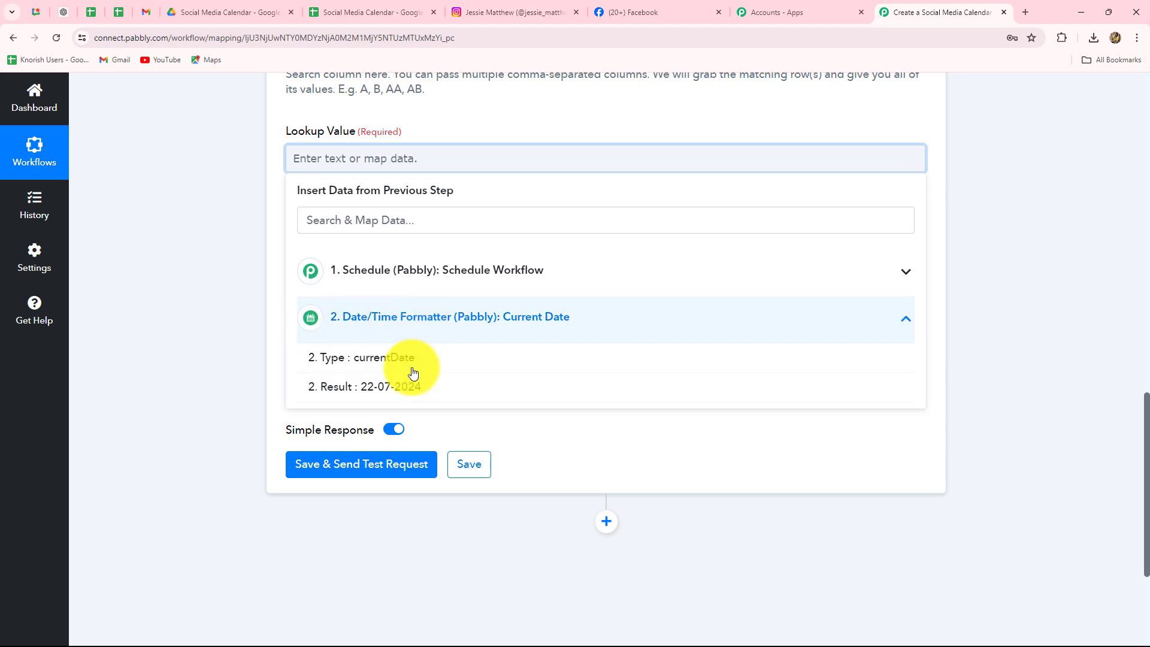
left_click(385, 389)
left_click(350, 187)
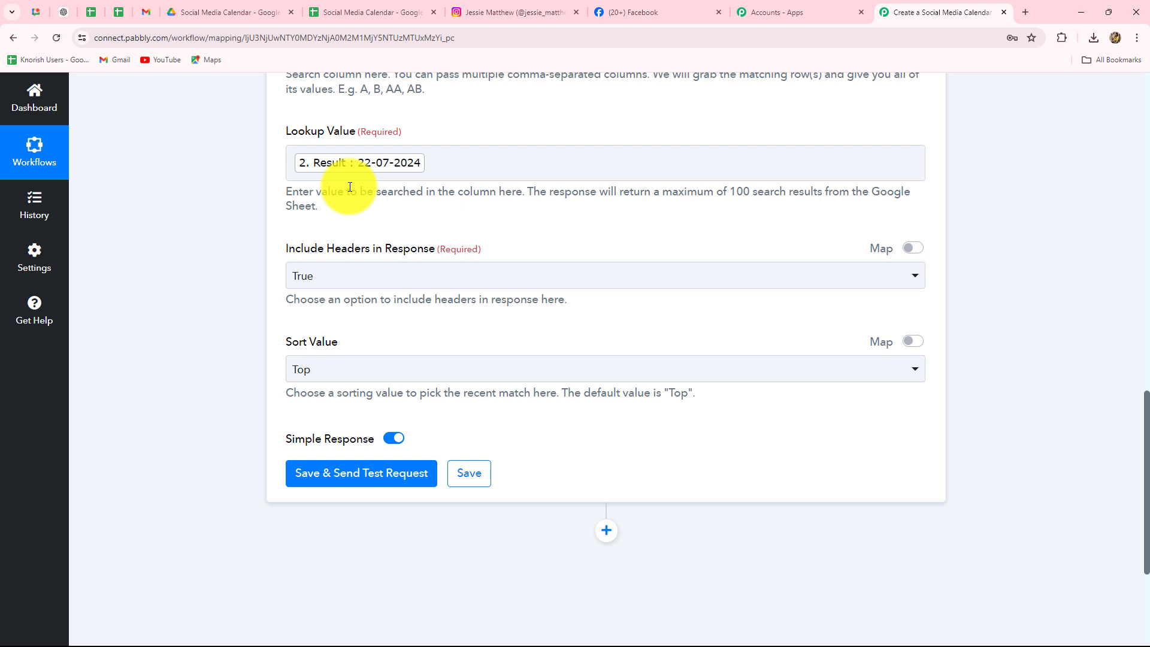
Keep Include Headers True and Sort Value Top, then save and test, returning row 2 for 22-07-2024
left_click(354, 151)
left_click(420, 209)
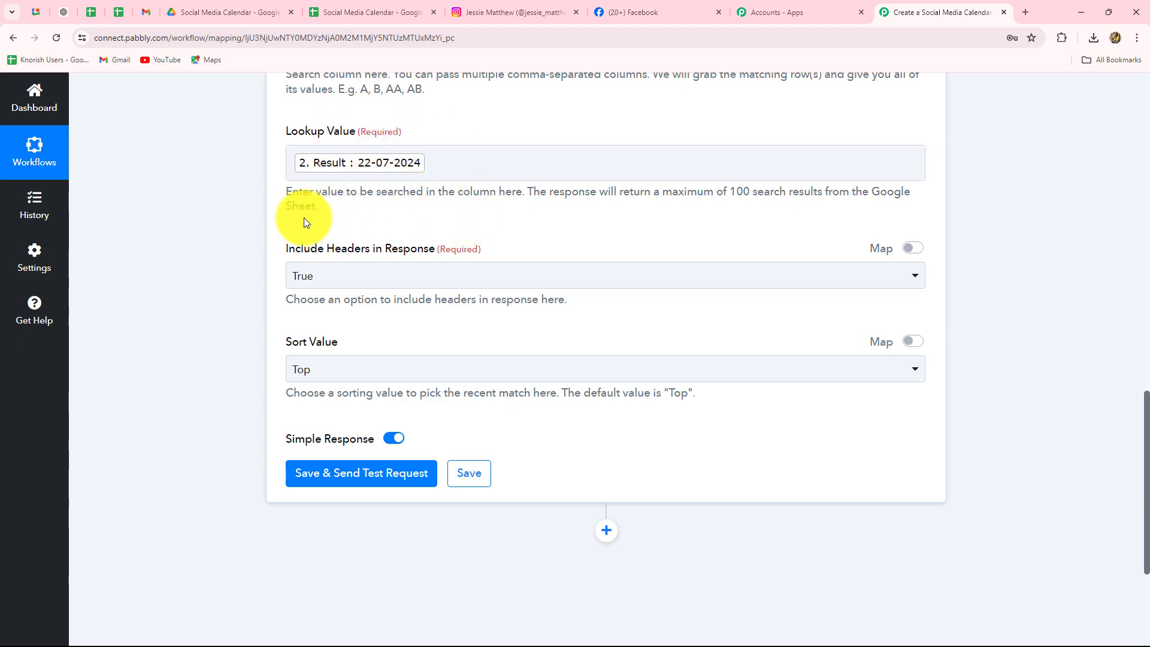
left_click(343, 12)
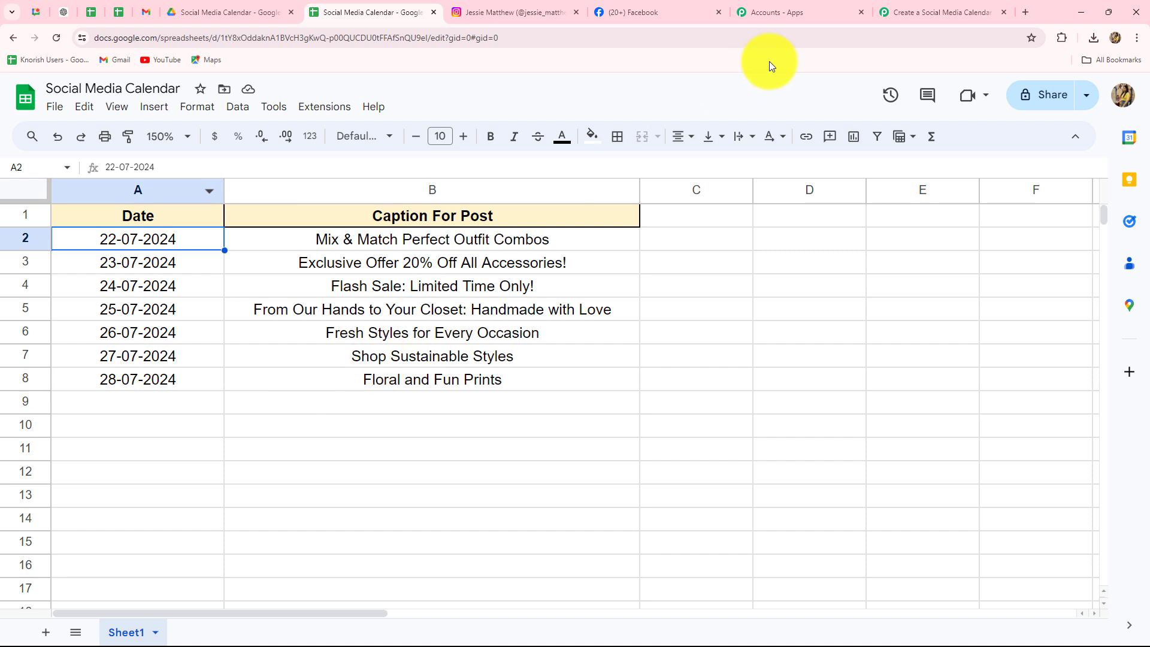
left_click(917, 12)
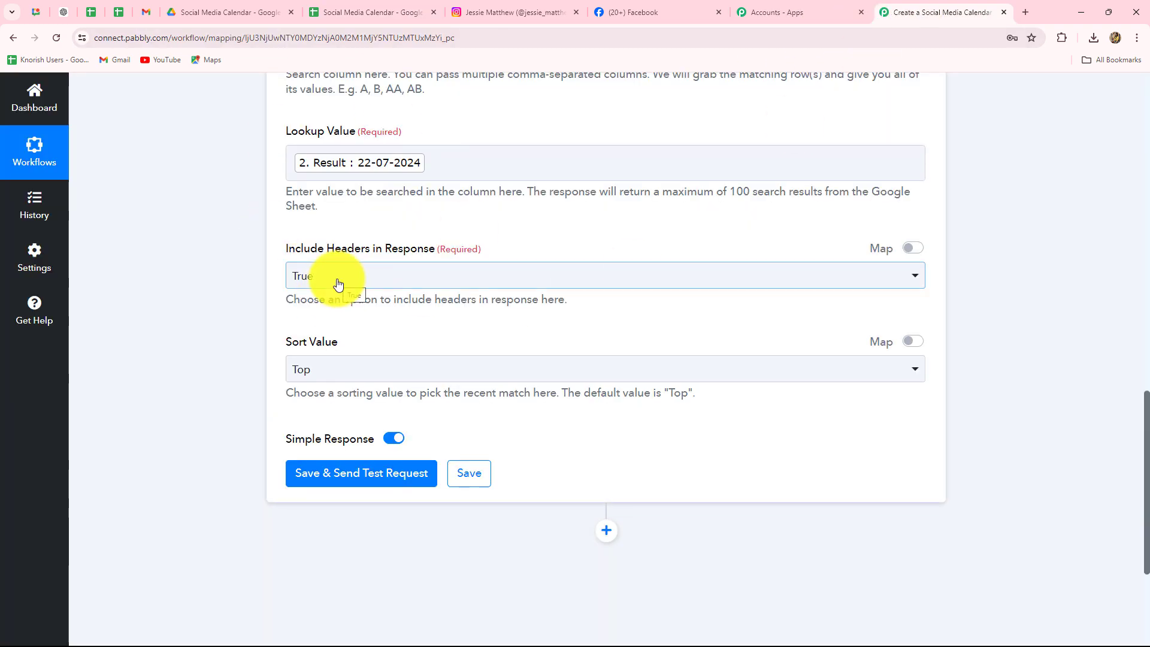
left_click(470, 481)
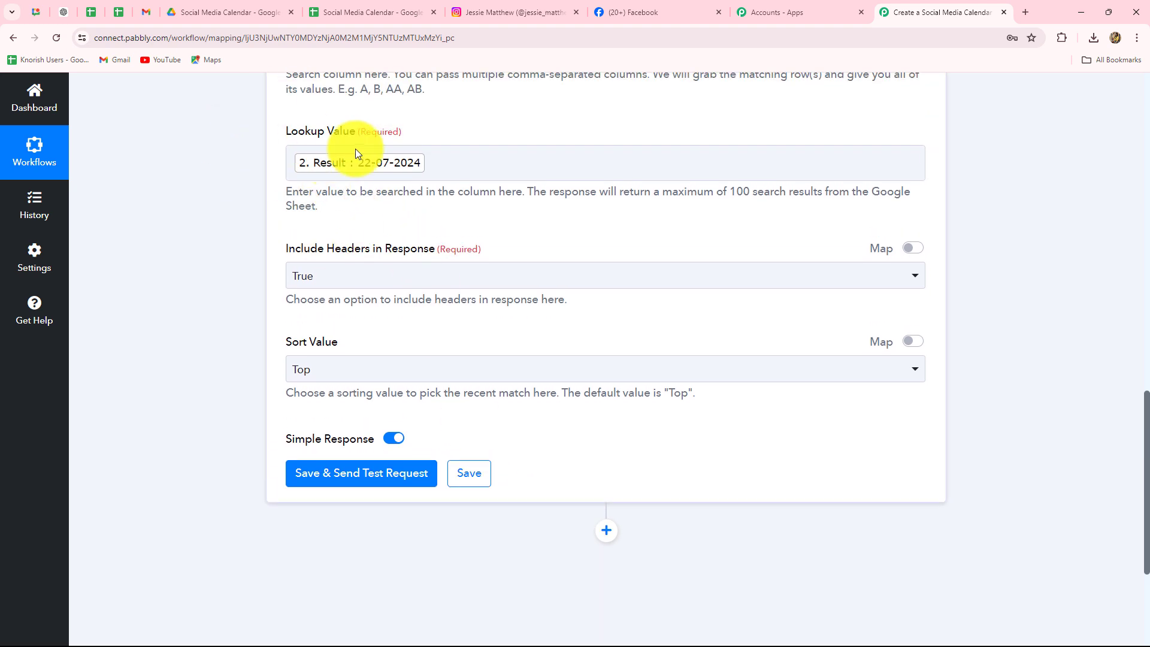
scroll(334, 290, "down", 1)
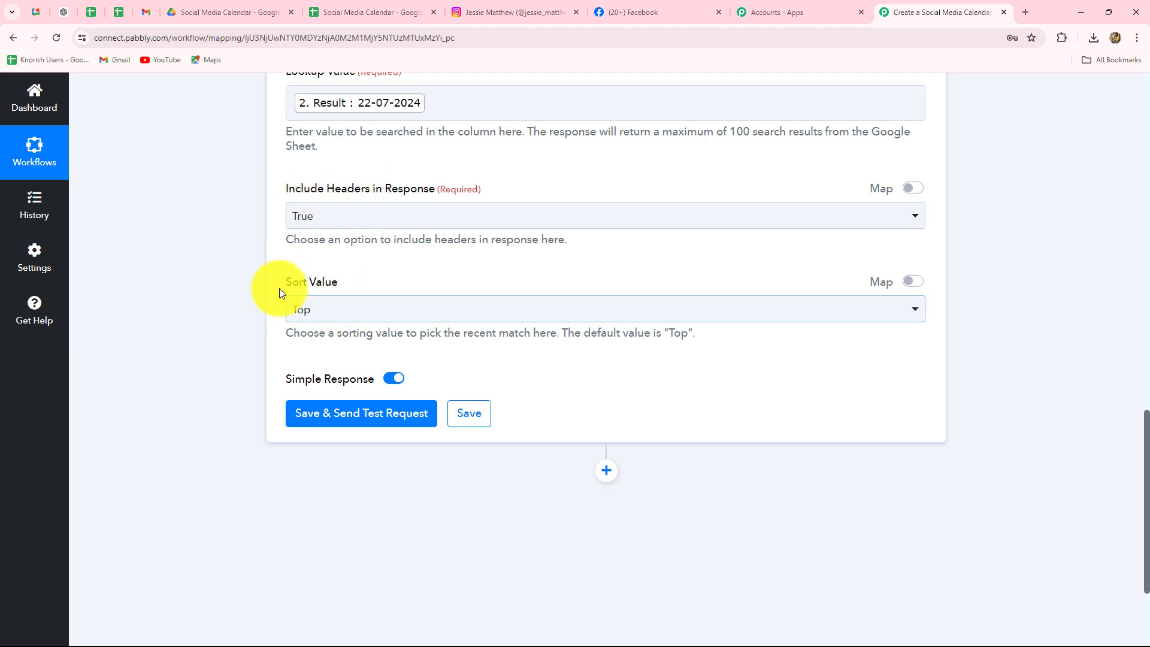
left_click(314, 315)
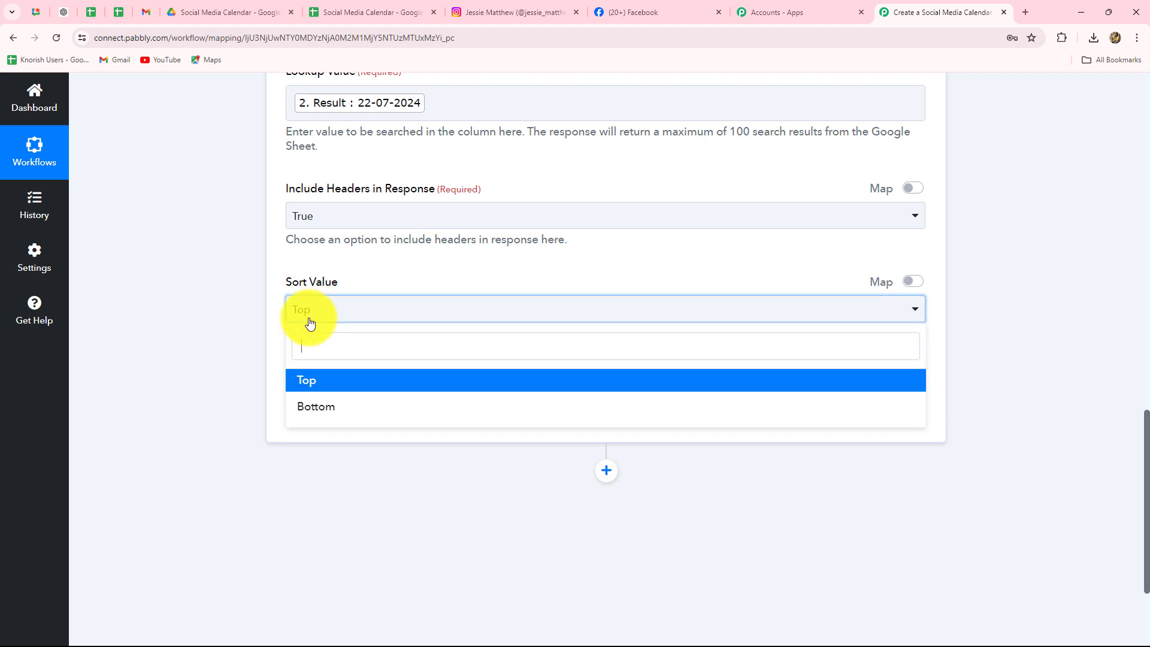
left_click(397, 249)
left_click(309, 414)
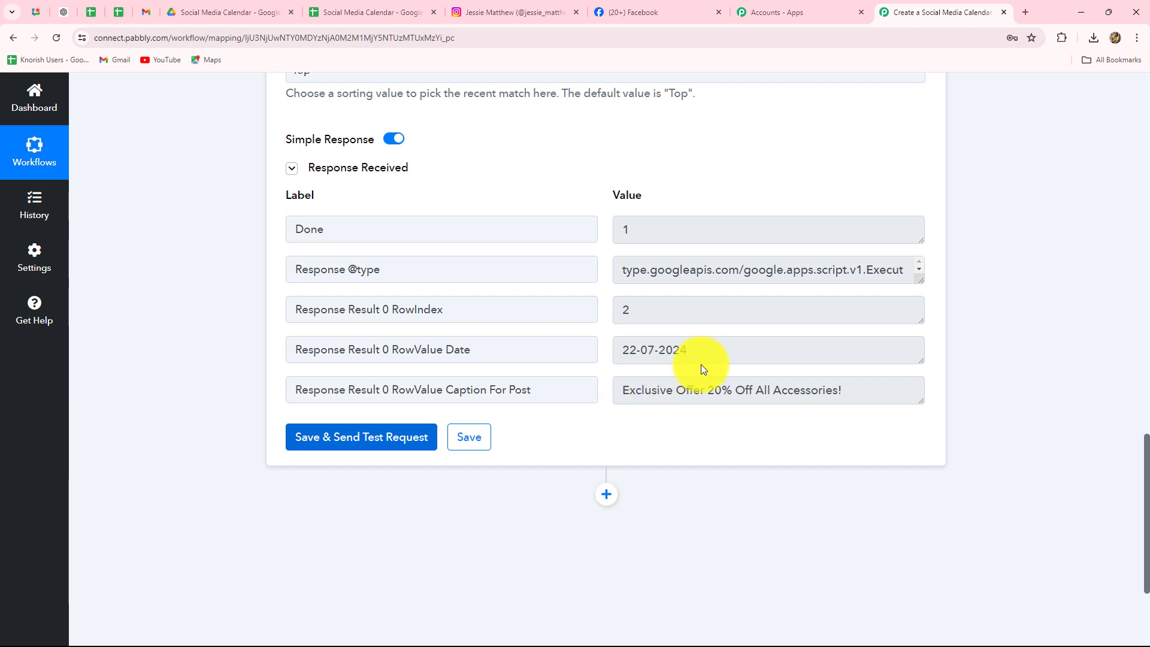
Compare the returned 22-07-2024 caption with cell B2 in the spreadsheet, leaving B2 unchanged
left_click_drag(710, 356, 600, 358)
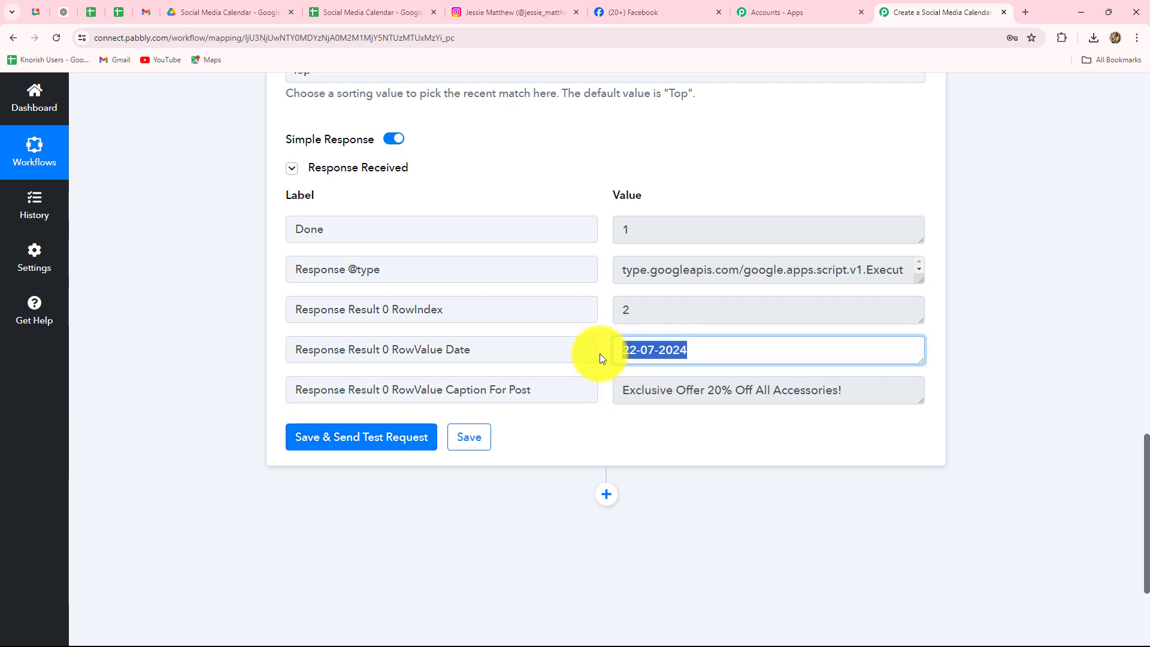
left_click_drag(621, 399, 858, 412)
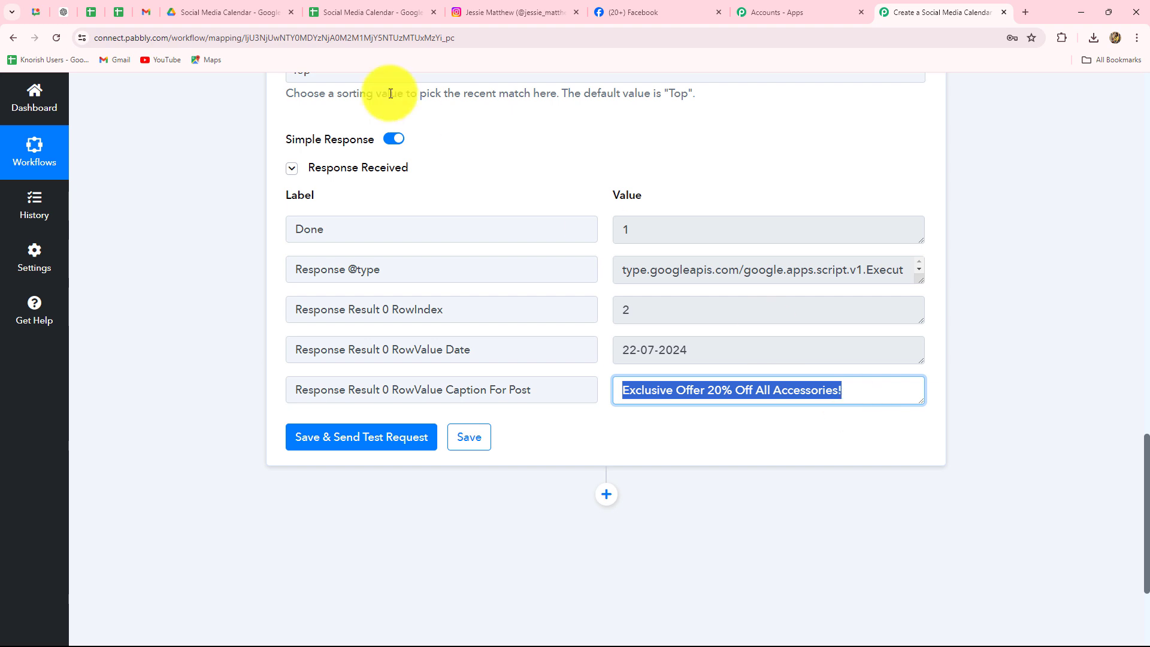
left_click(370, 11)
double_click(289, 237)
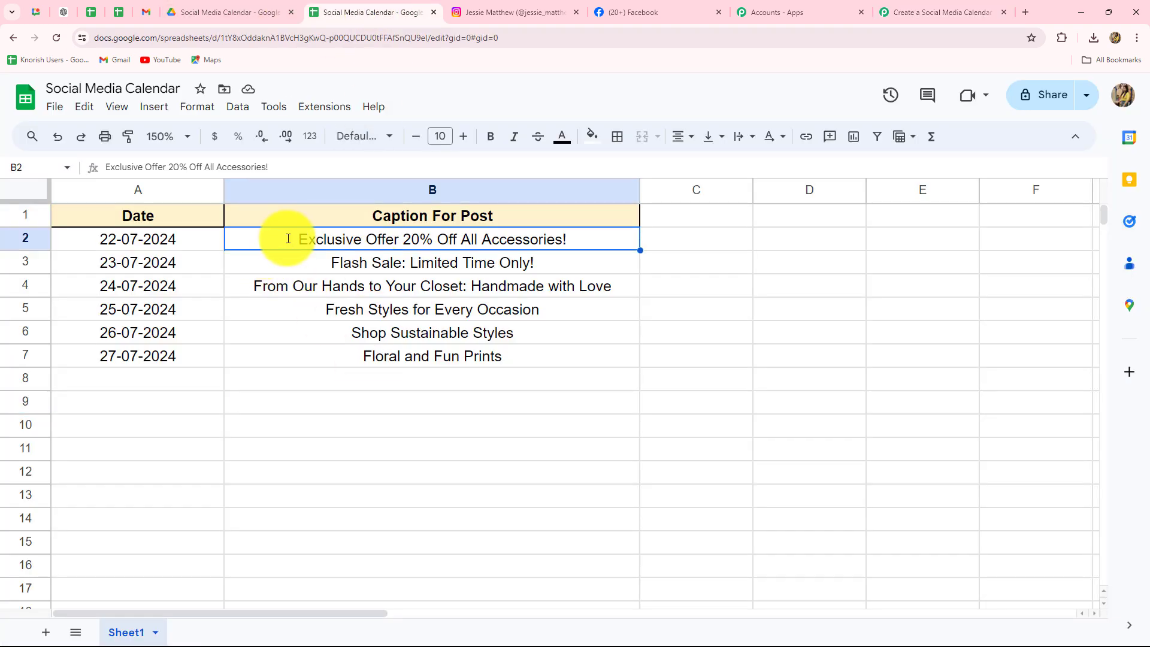
left_click_drag(303, 236, 577, 261)
left_click(747, 285)
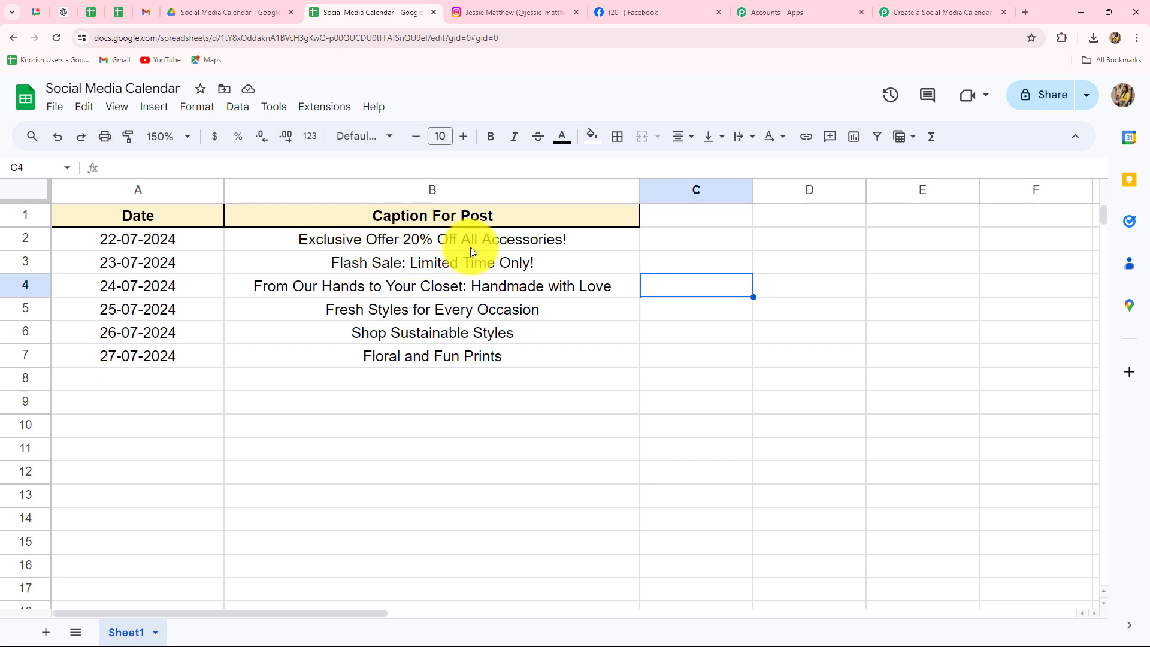
left_click(867, 25)
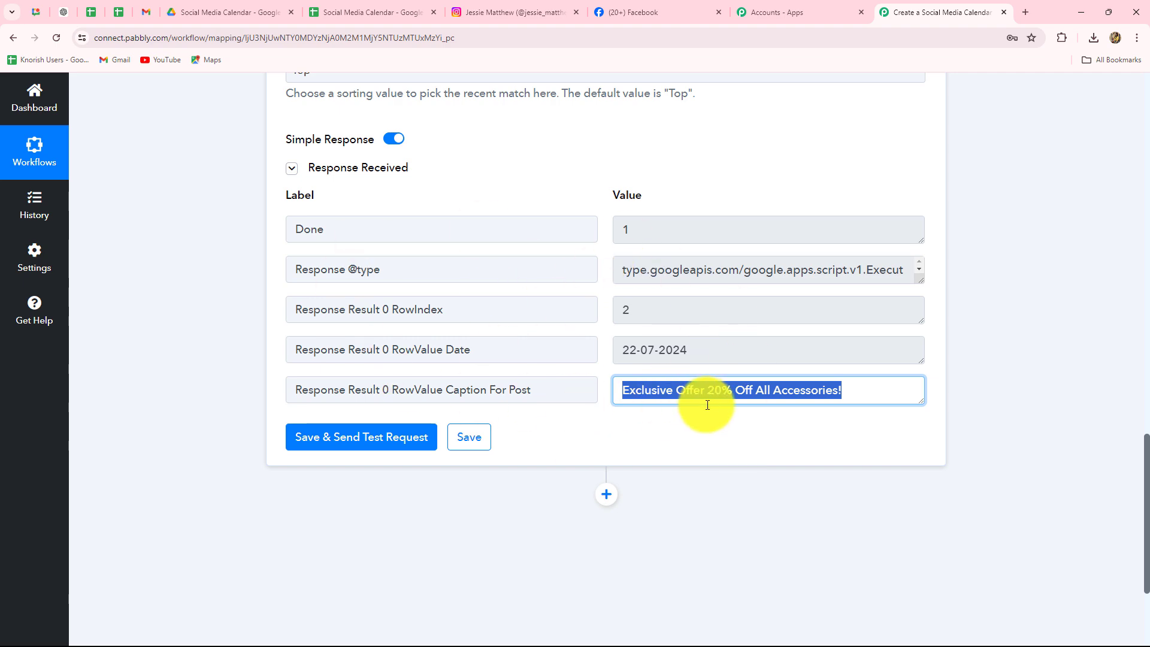
Scroll through the lookup test response and recheck it against the spreadsheet
scroll(1011, 347, "up", 15)
scroll(1013, 347, "down", 4)
scroll(409, 205, "down", 1)
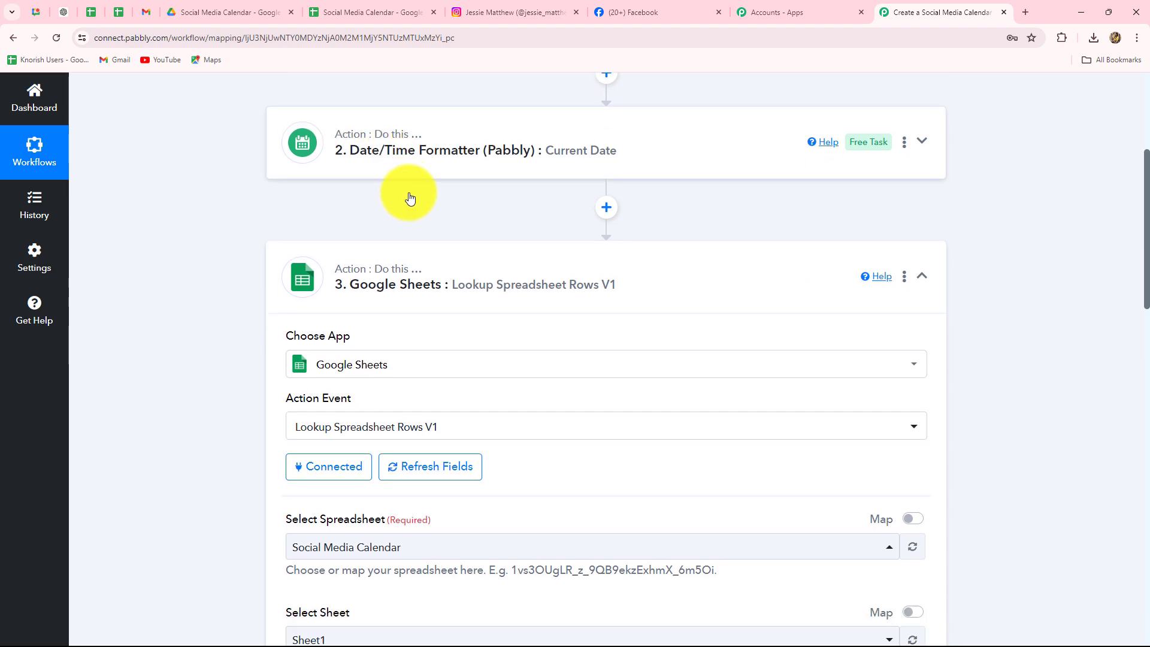
scroll(410, 205, "down", 3)
scroll(236, 304, "down", 5)
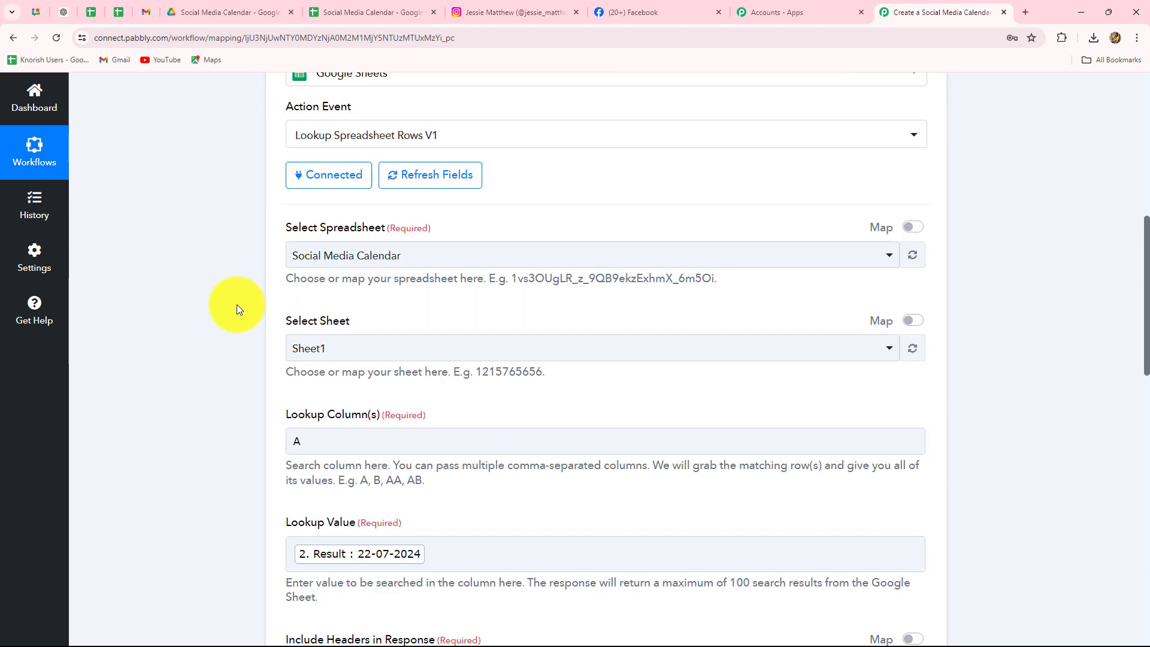
left_click(349, 7)
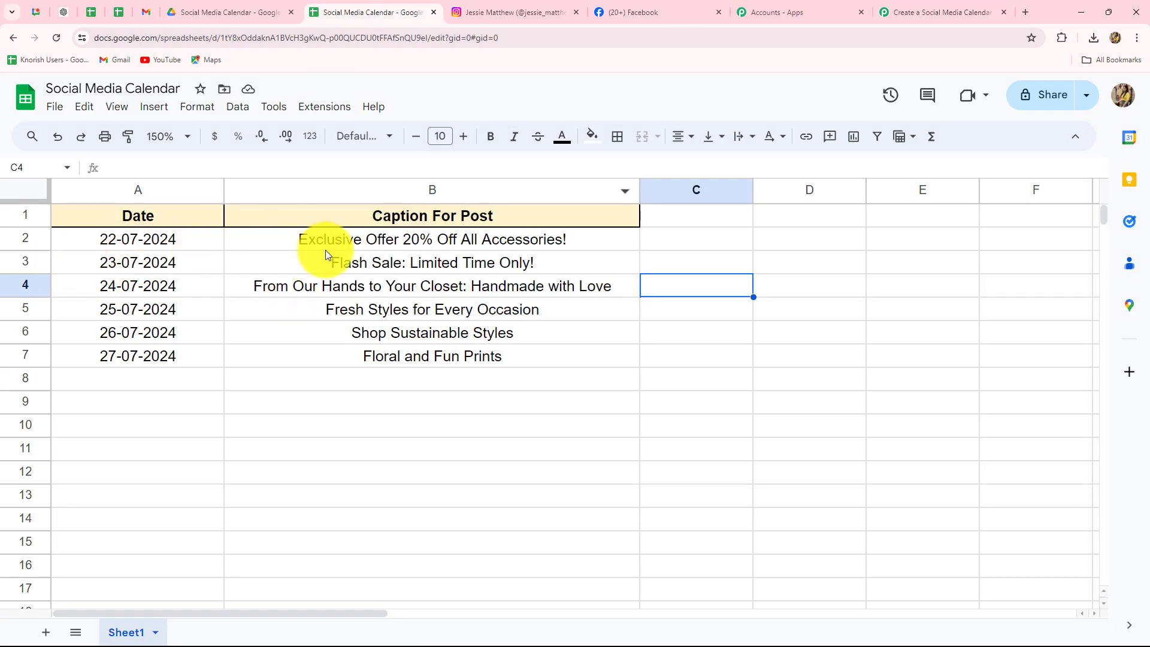
left_click(943, 13)
scroll(937, 344, "down", 3)
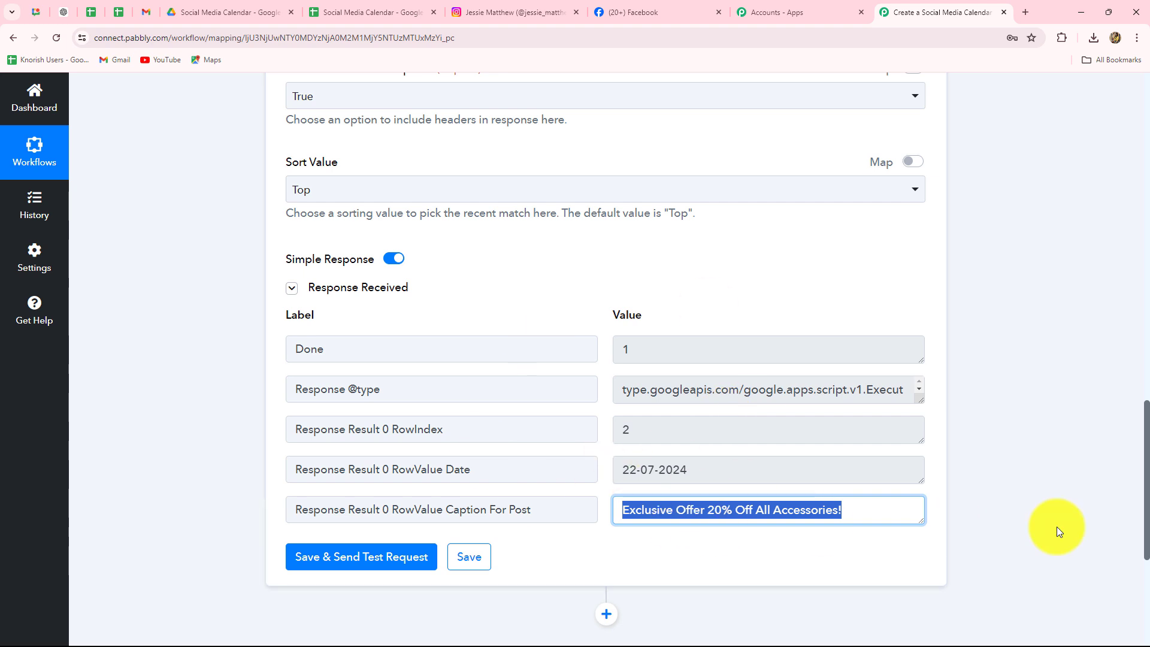
scroll(1058, 530, "down", 5)
Match the caption 'Exclusive Offer 20% Off All Accessories!' to the image file name in the Drive folder
left_click(636, 294)
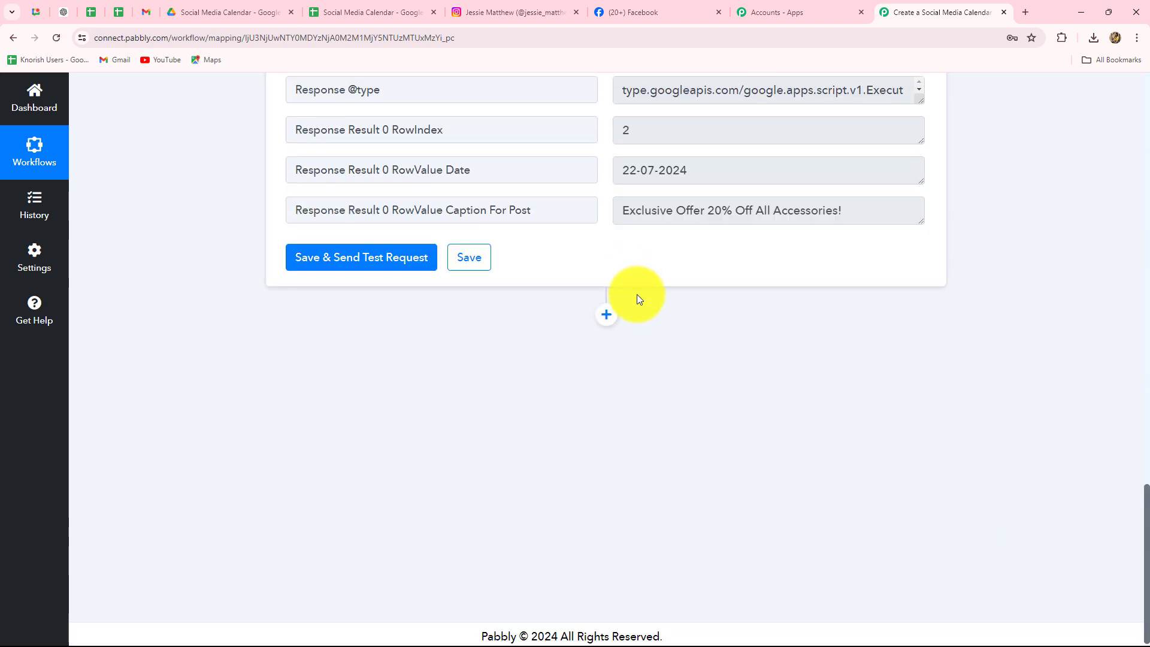
left_click_drag(617, 211, 959, 211)
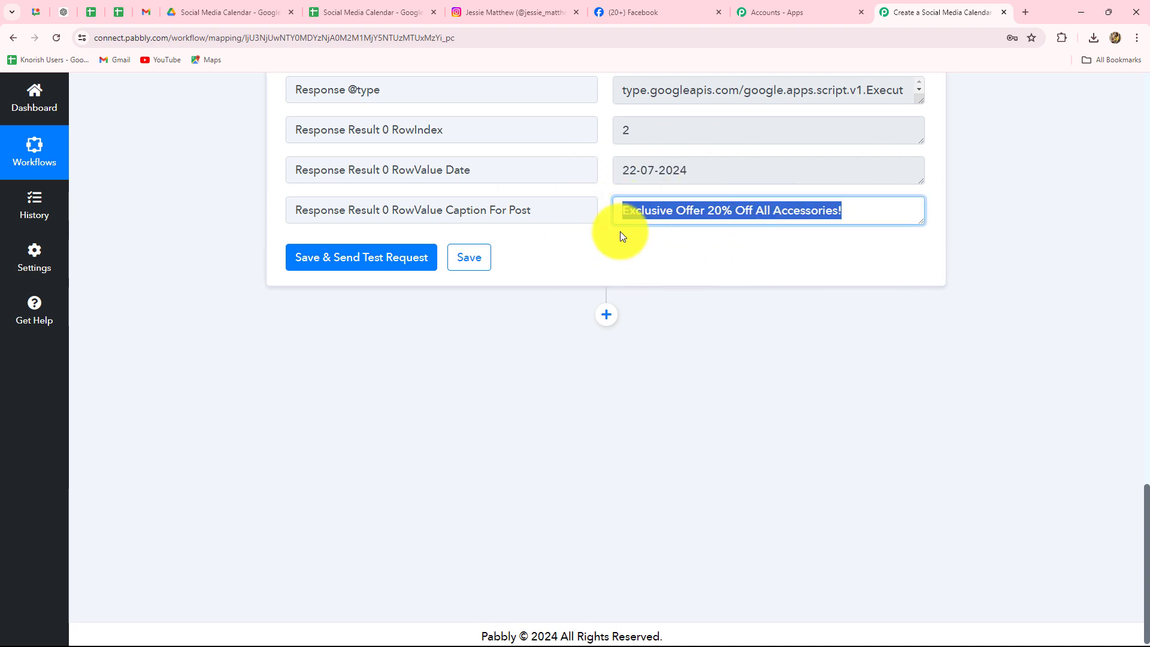
left_click(225, 12)
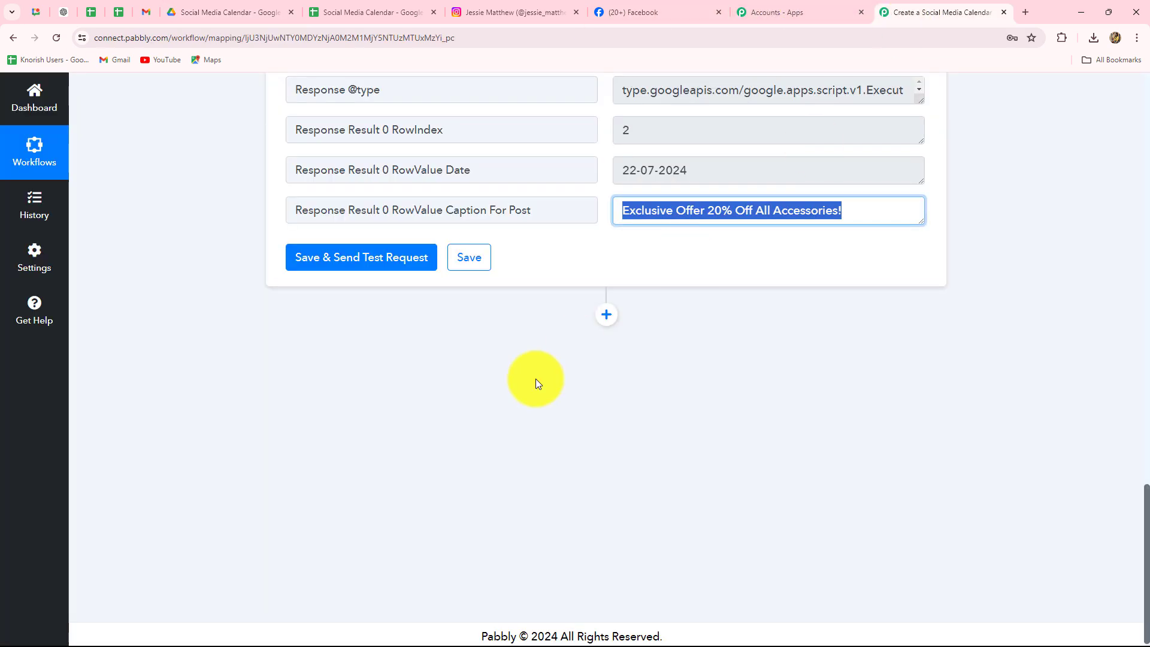
left_click(892, 12)
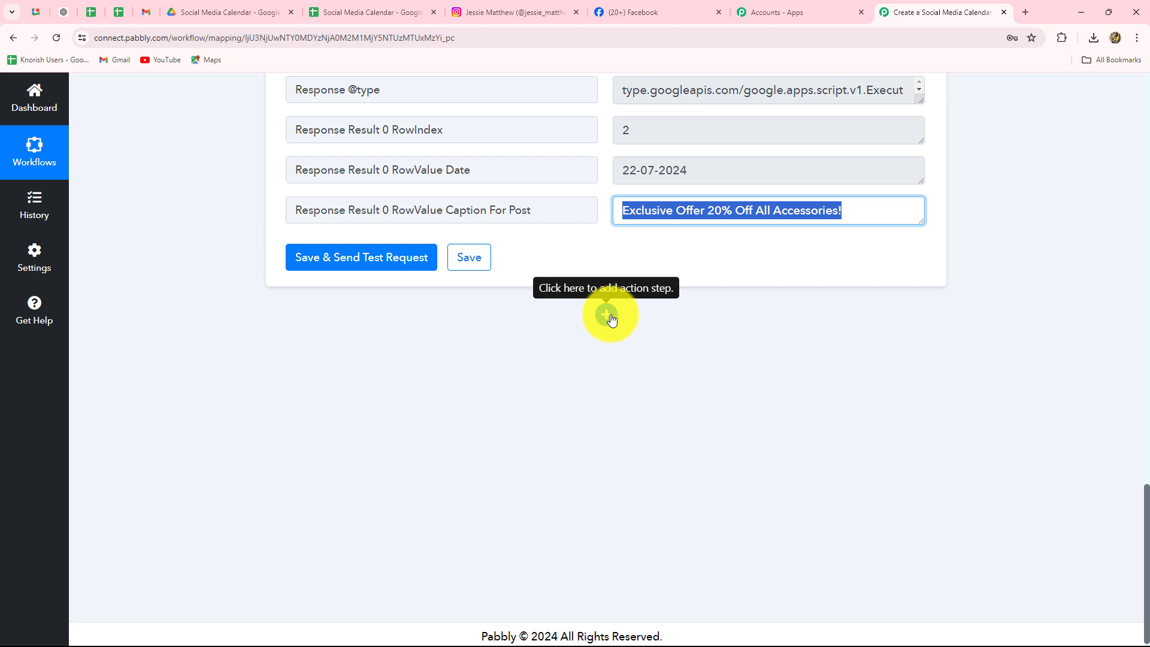
Add a fourth step after the lookup using Google Drive's Search File action event
left_click(607, 315)
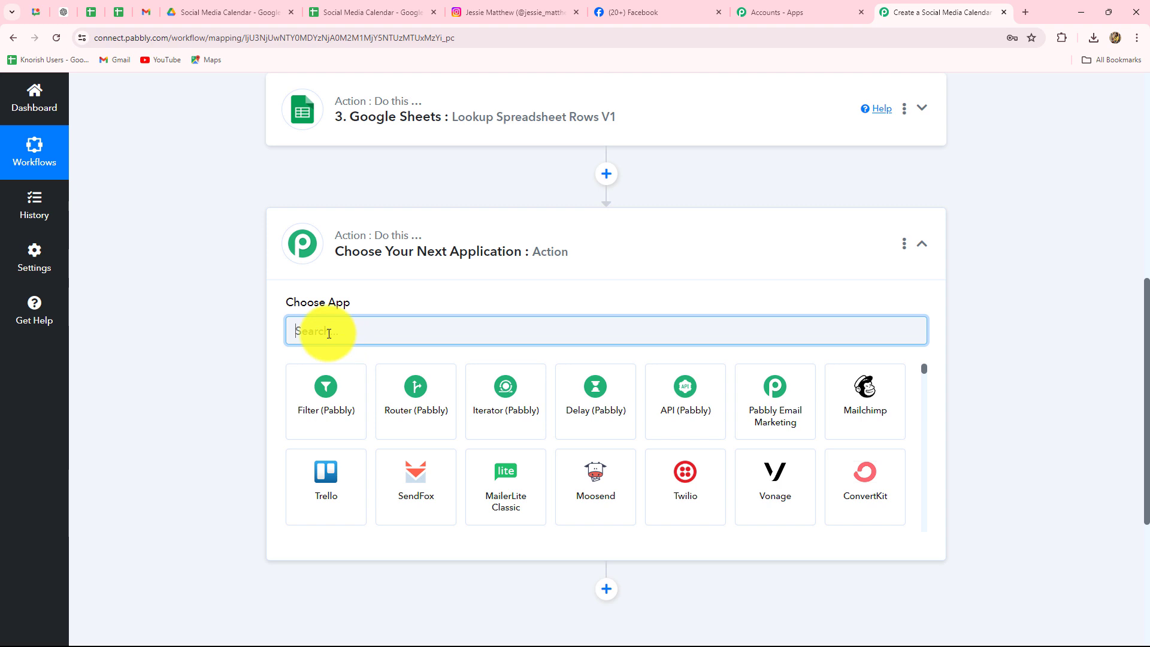
type("Google Drive")
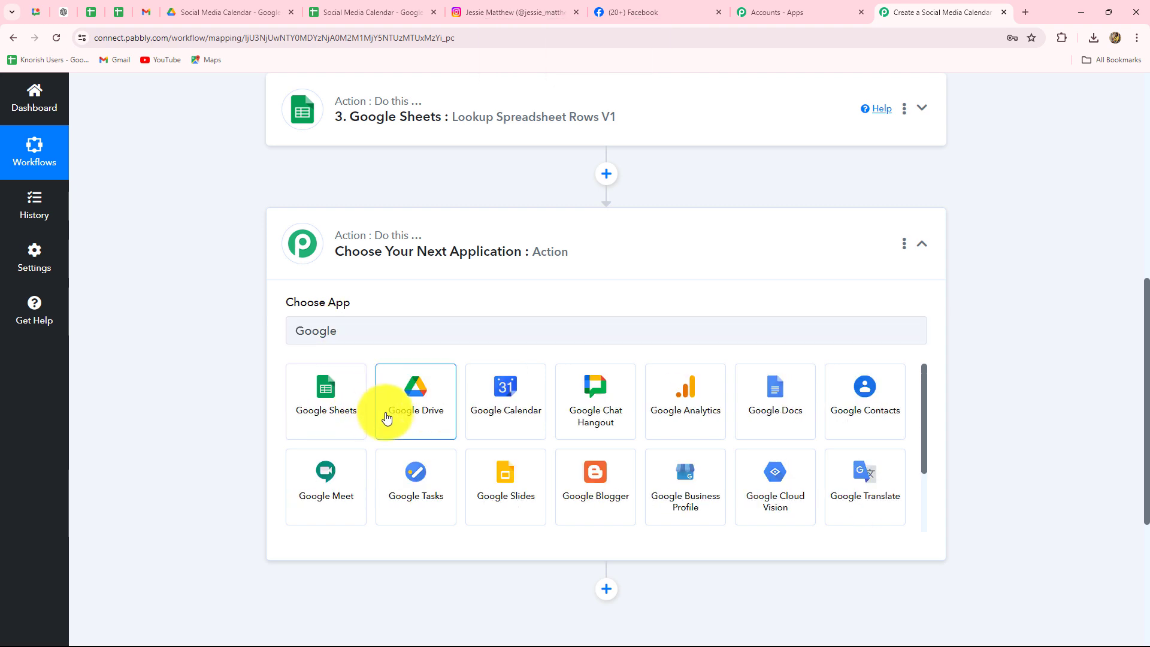
left_click(385, 415)
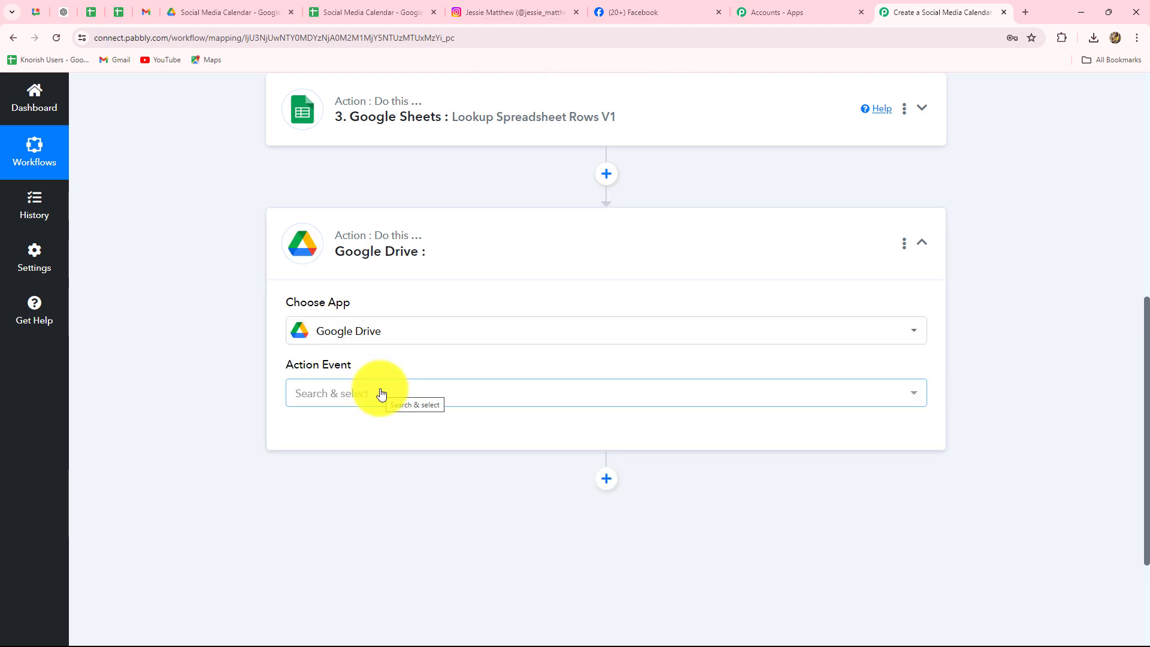
left_click(381, 393)
type("sear")
left_click(352, 308)
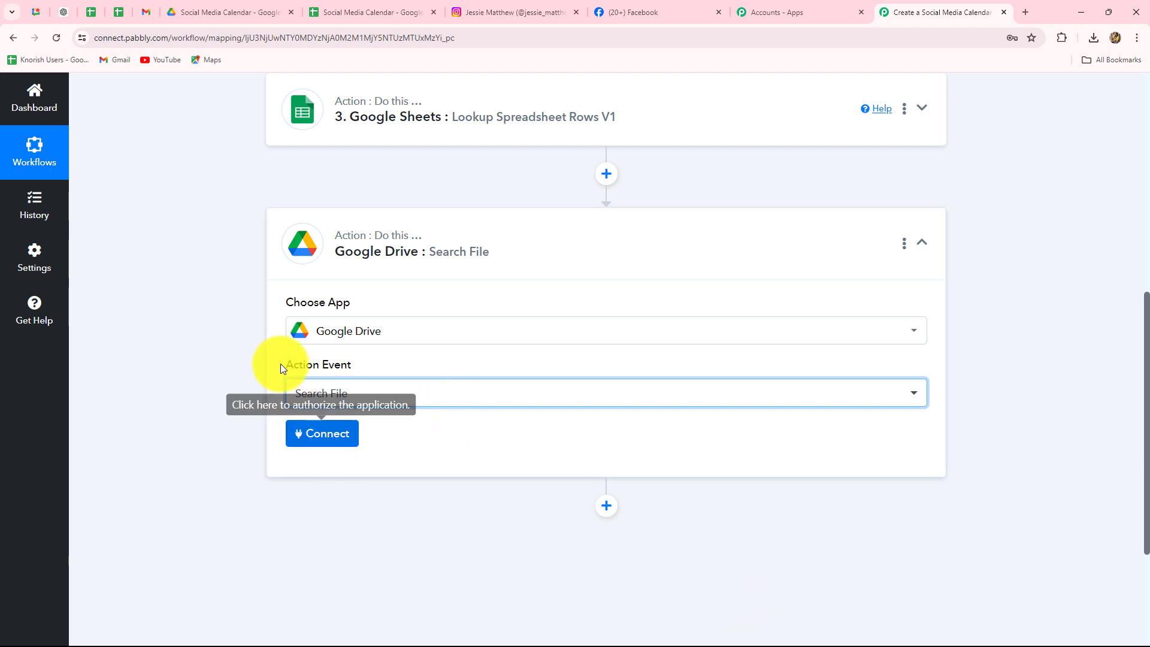
Connect a Google account to the Search File step as new connection Google Drive #12
left_click(324, 445)
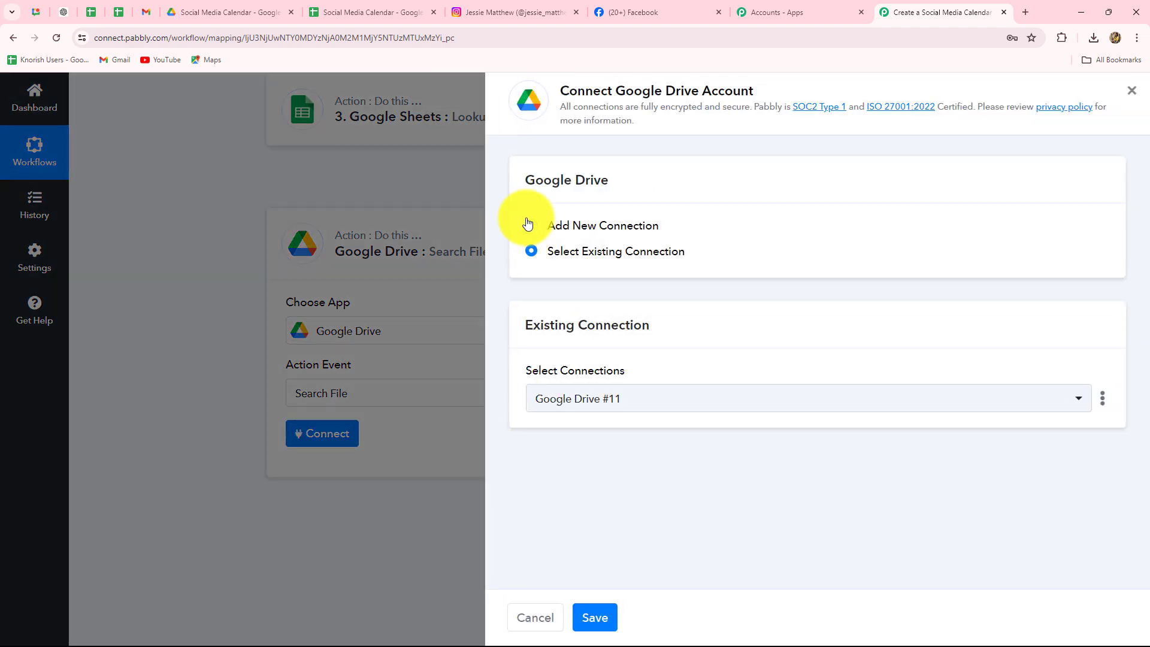
left_click(529, 225)
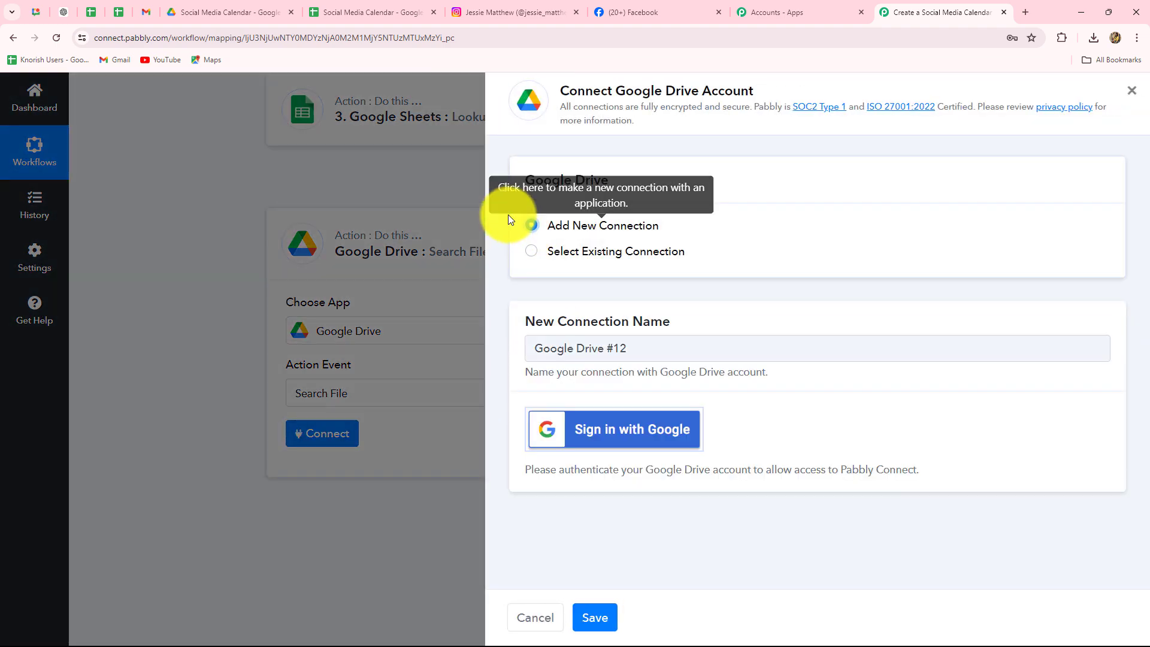
left_click_drag(568, 90, 929, 95)
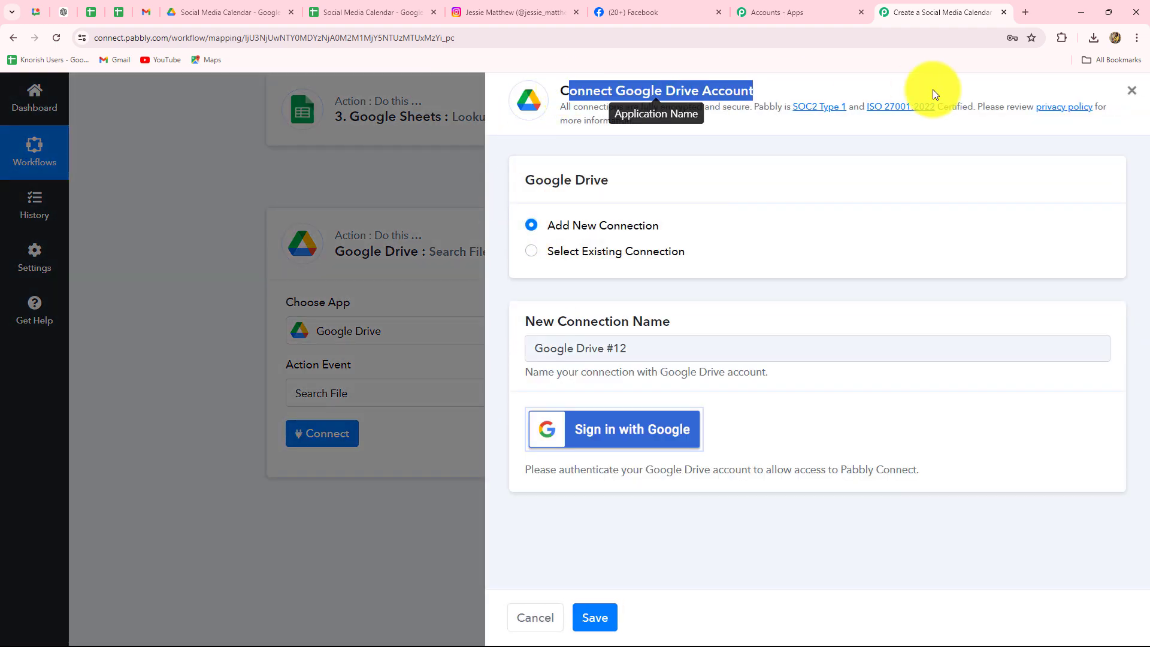
left_click(613, 437)
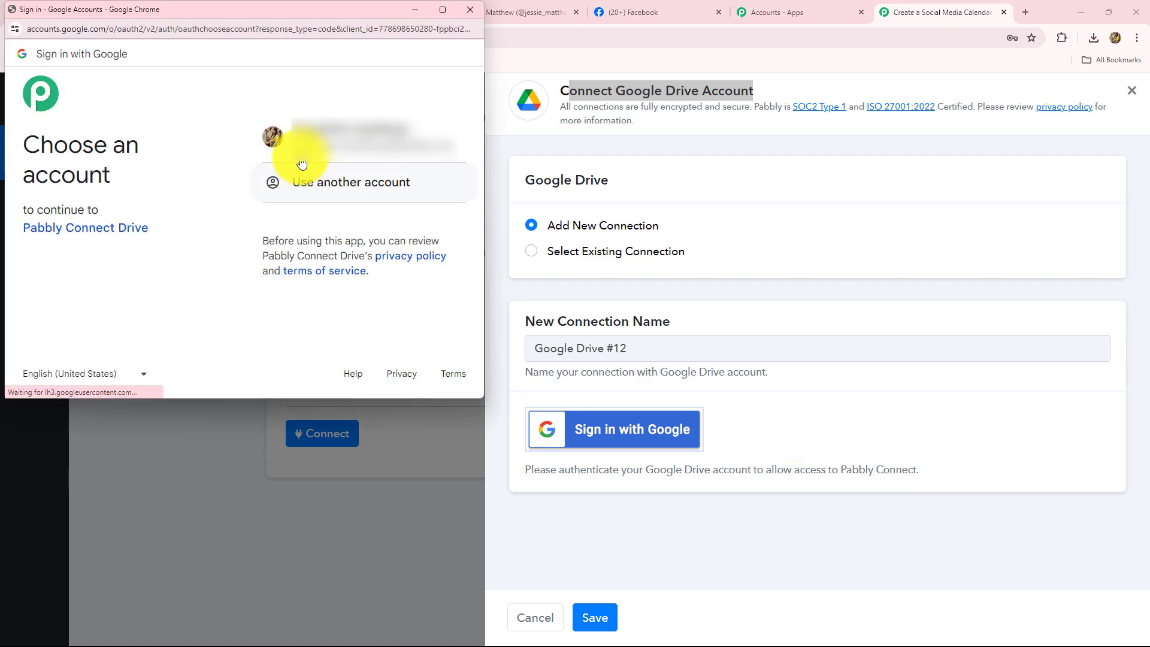
left_click(301, 168)
scroll(242, 318, "down", 2)
scroll(242, 318, "down", 1)
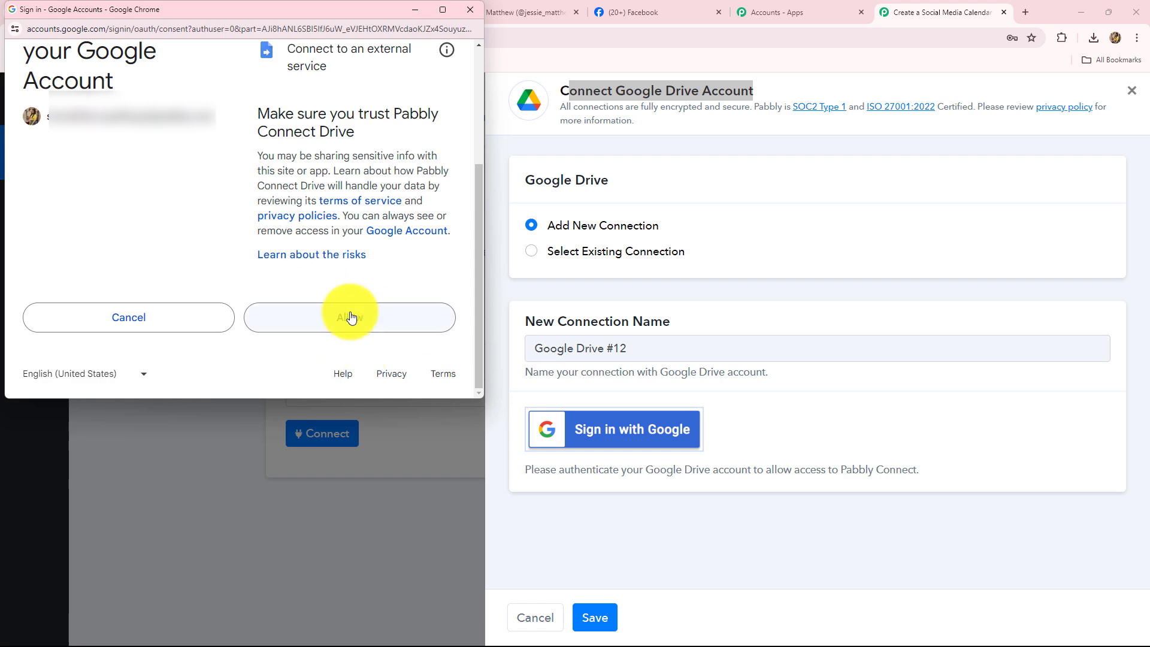
left_click(330, 327)
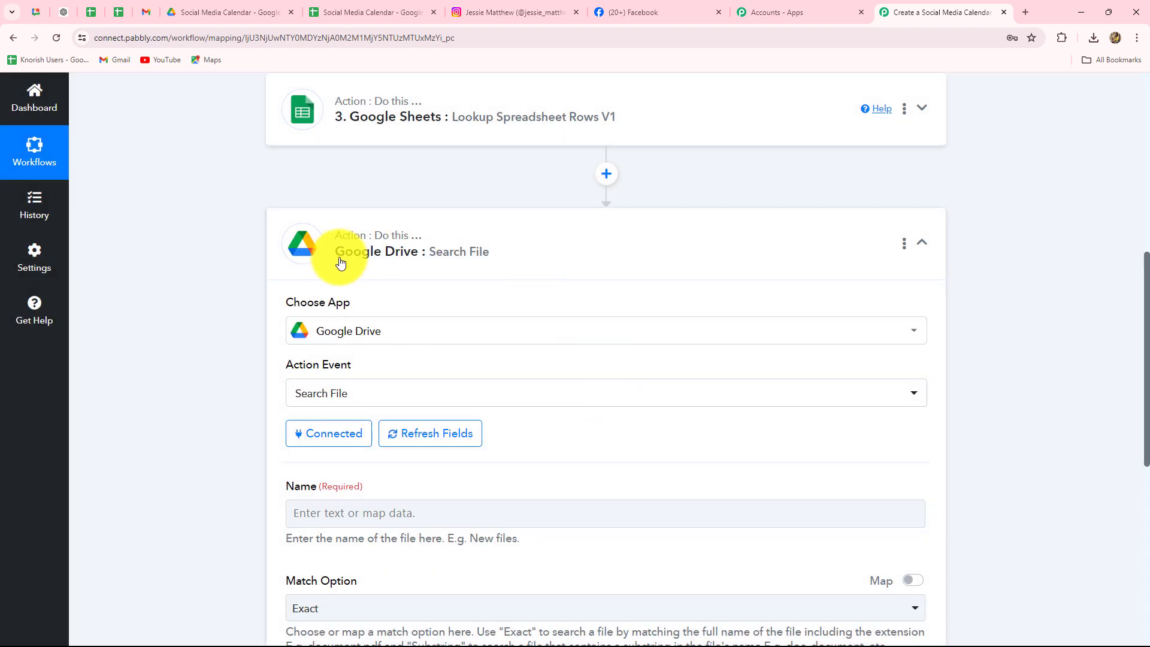
Map the Google Sheets lookup's Caption For Post into the Drive search Name field
left_click(186, 12)
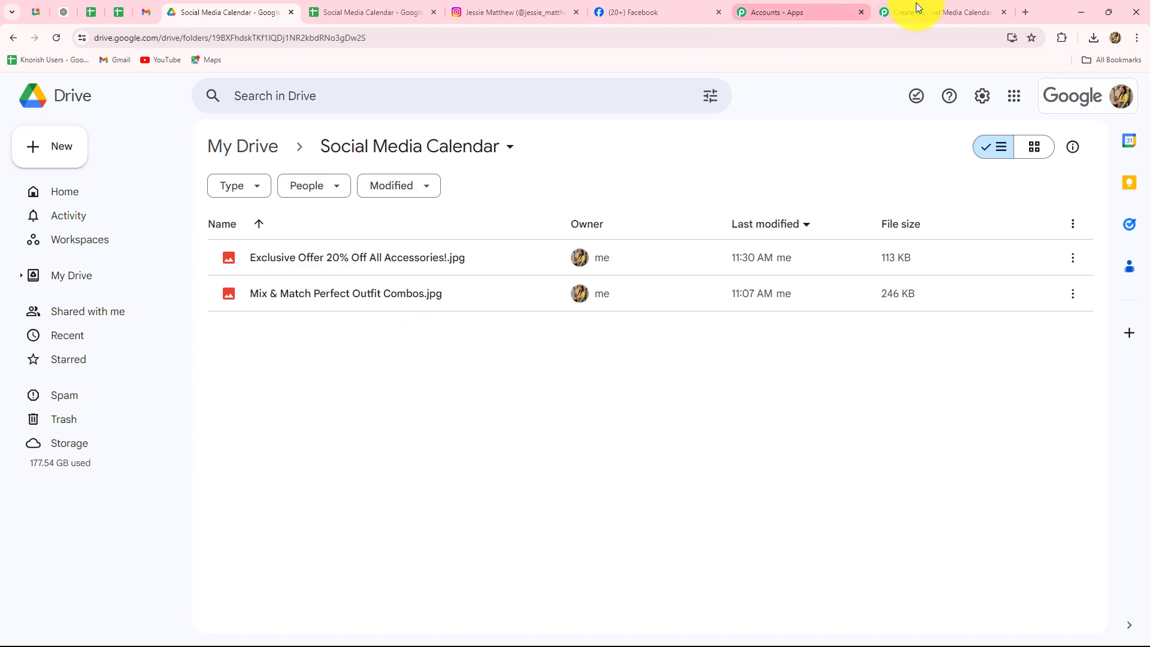
left_click(880, 6)
scroll(740, 341, "down", 6)
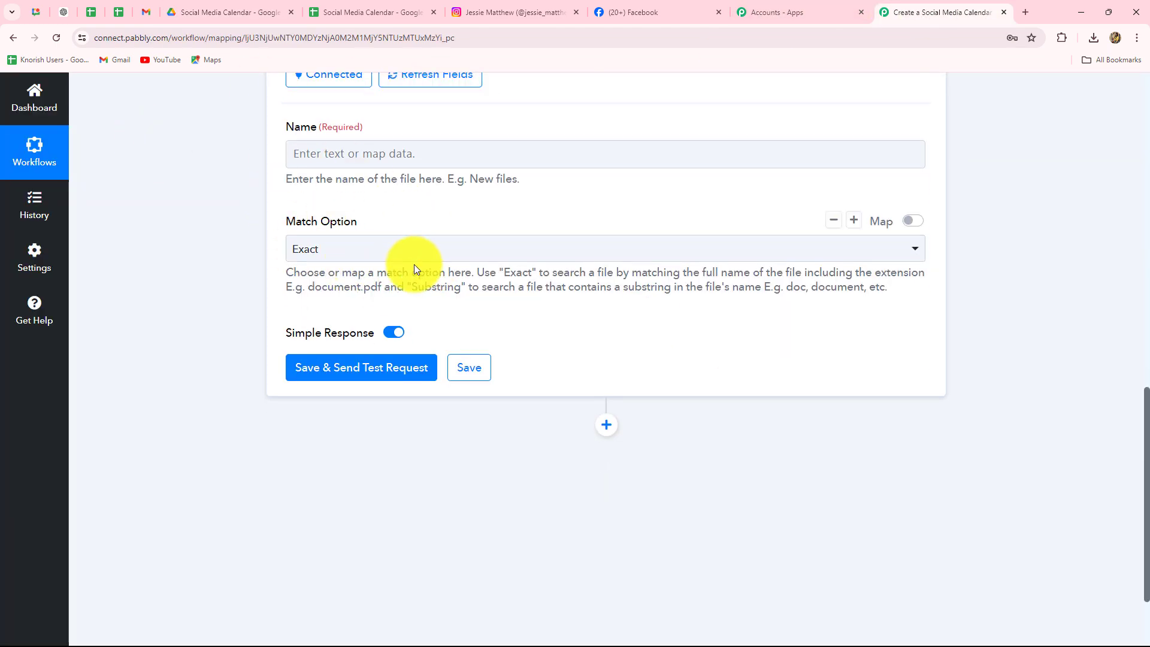
left_click(340, 158)
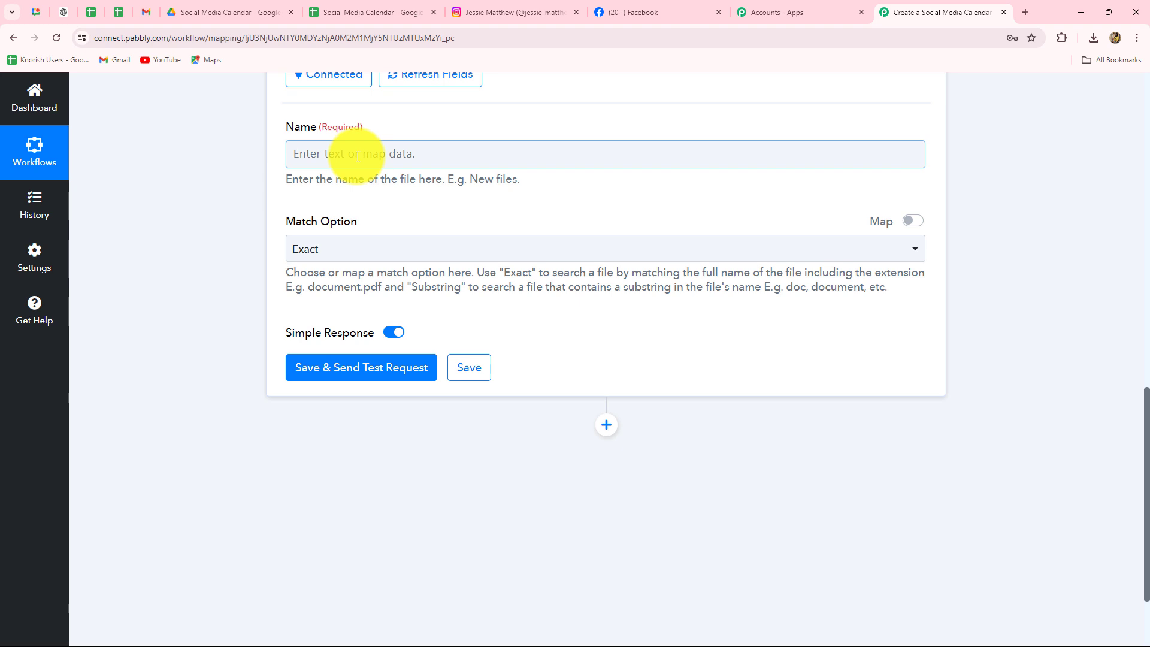
left_click(357, 157)
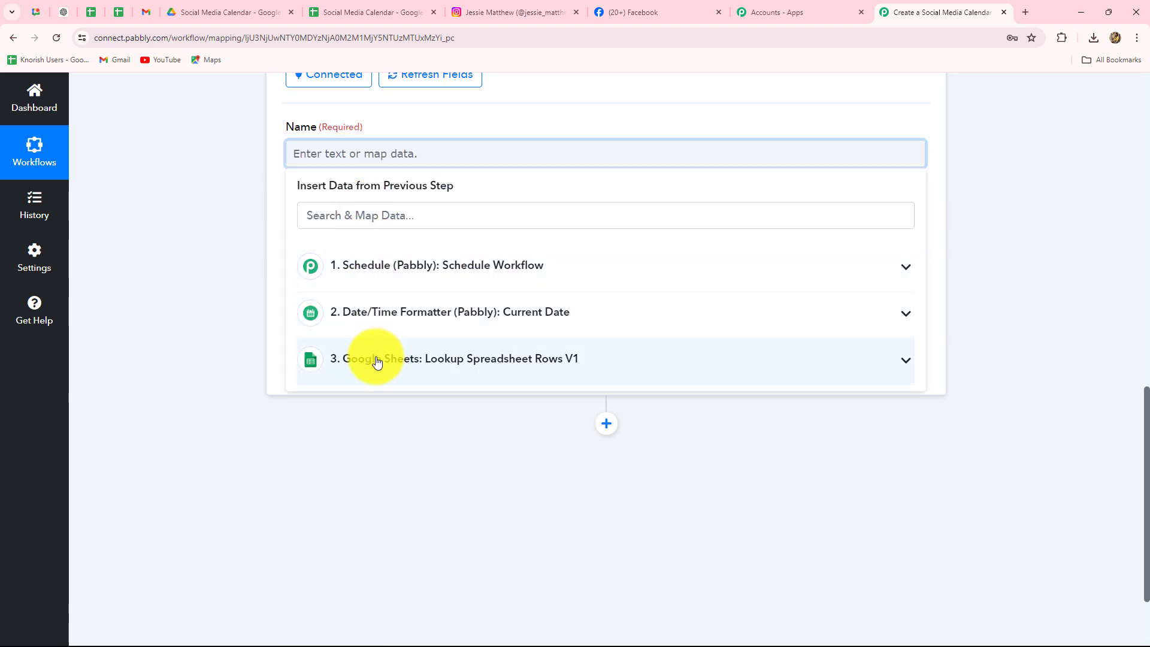
left_click(389, 360)
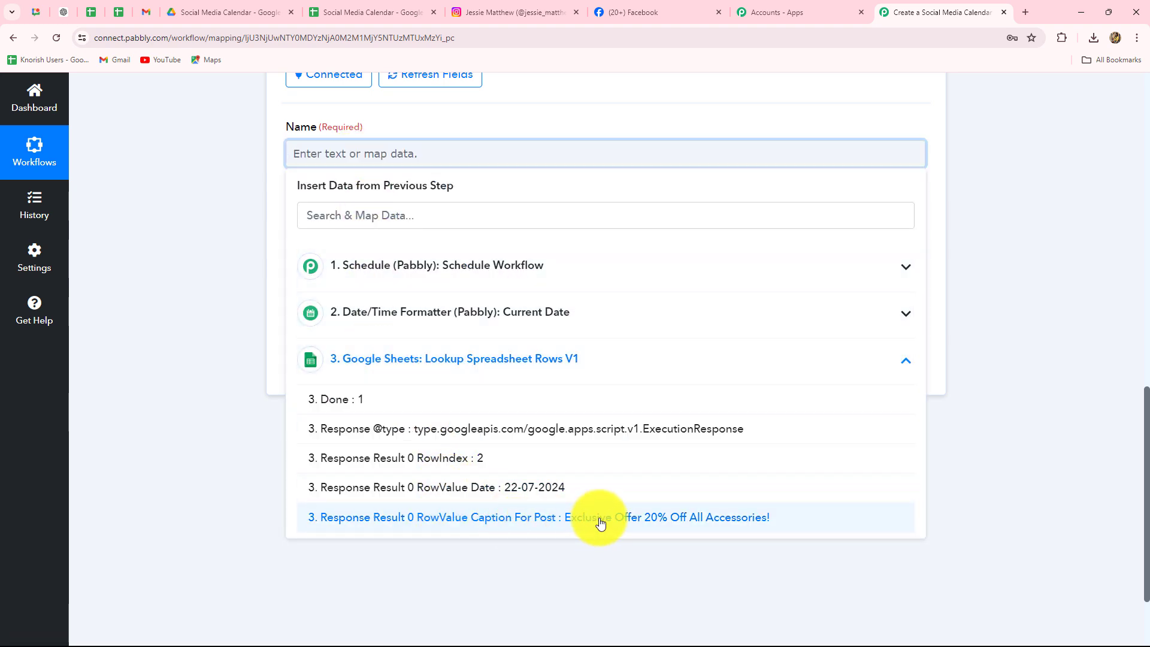
left_click(675, 529)
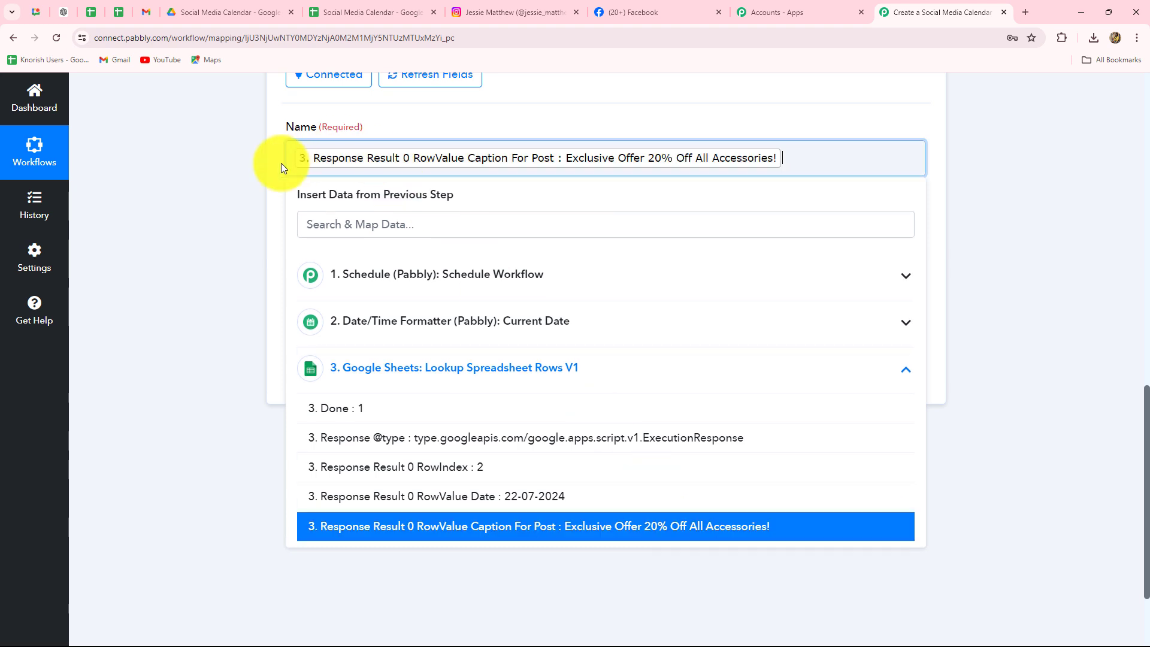
left_click(1053, 174)
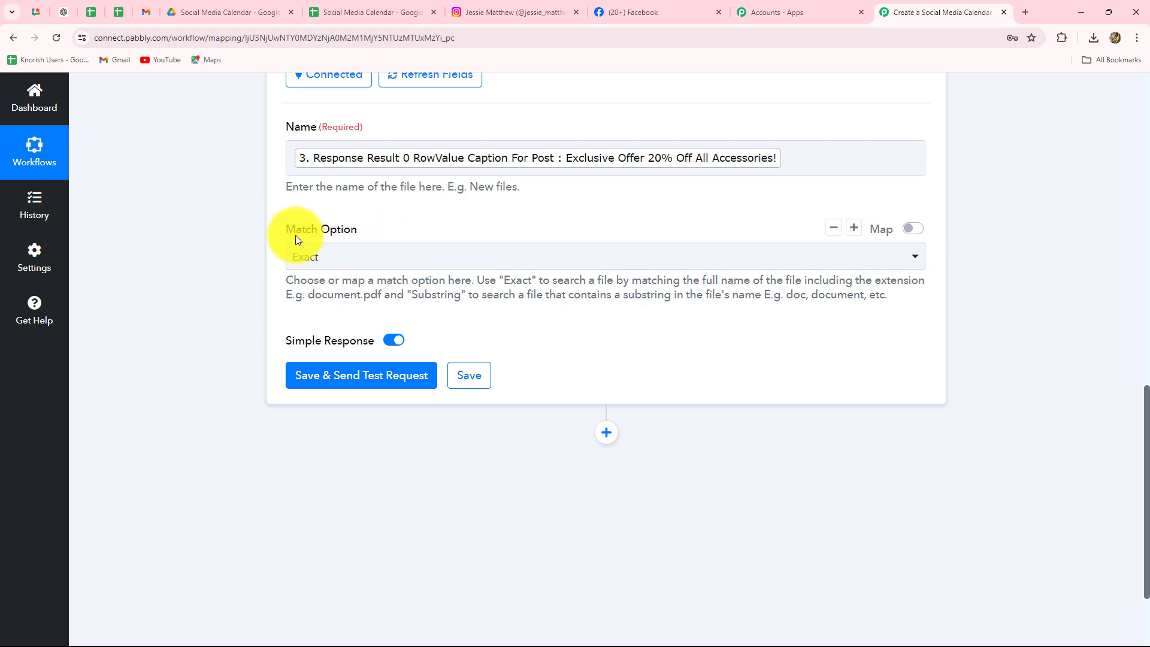
Set Match Option to Substring, then save and send a test request
left_click(335, 265)
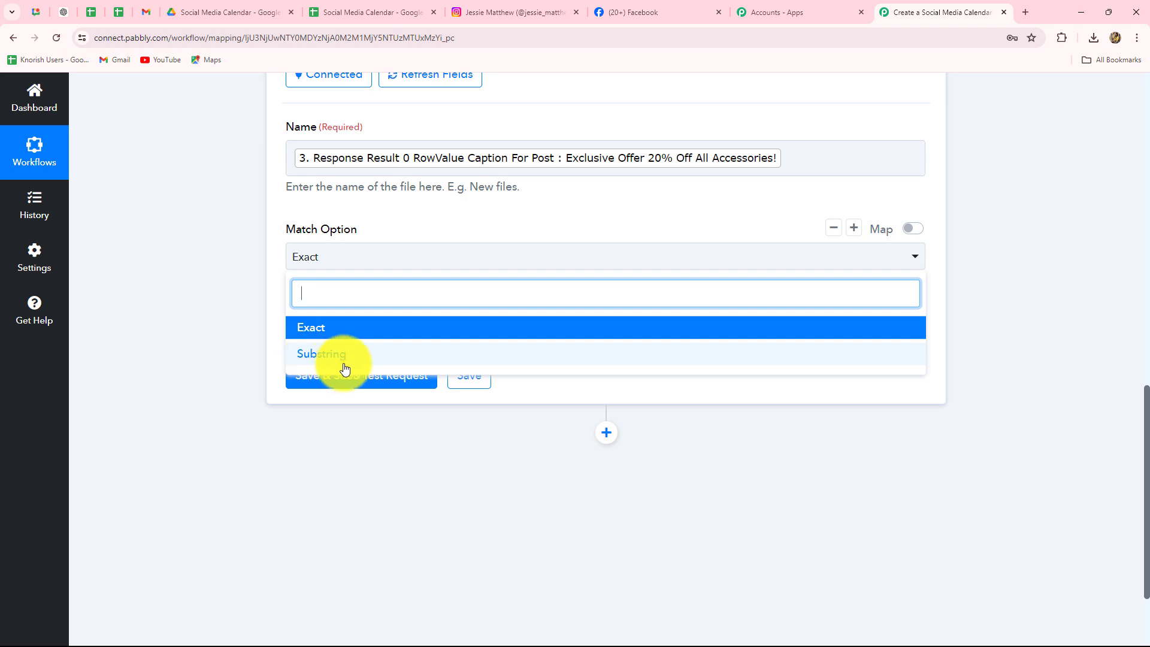
left_click(334, 358)
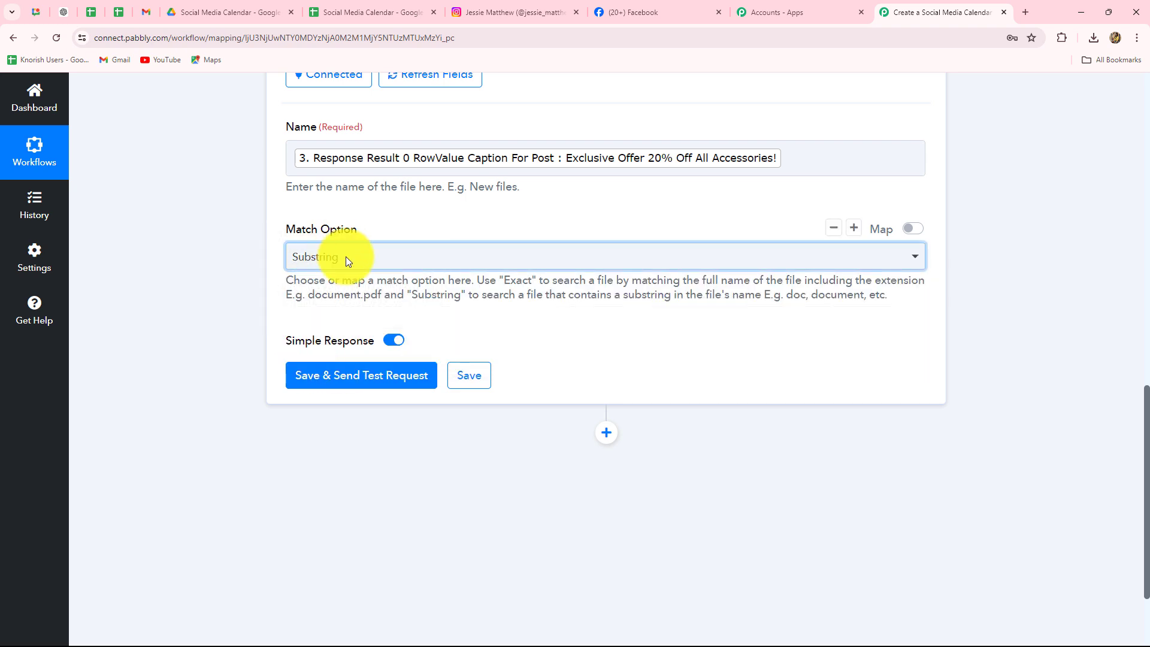
left_click(314, 391)
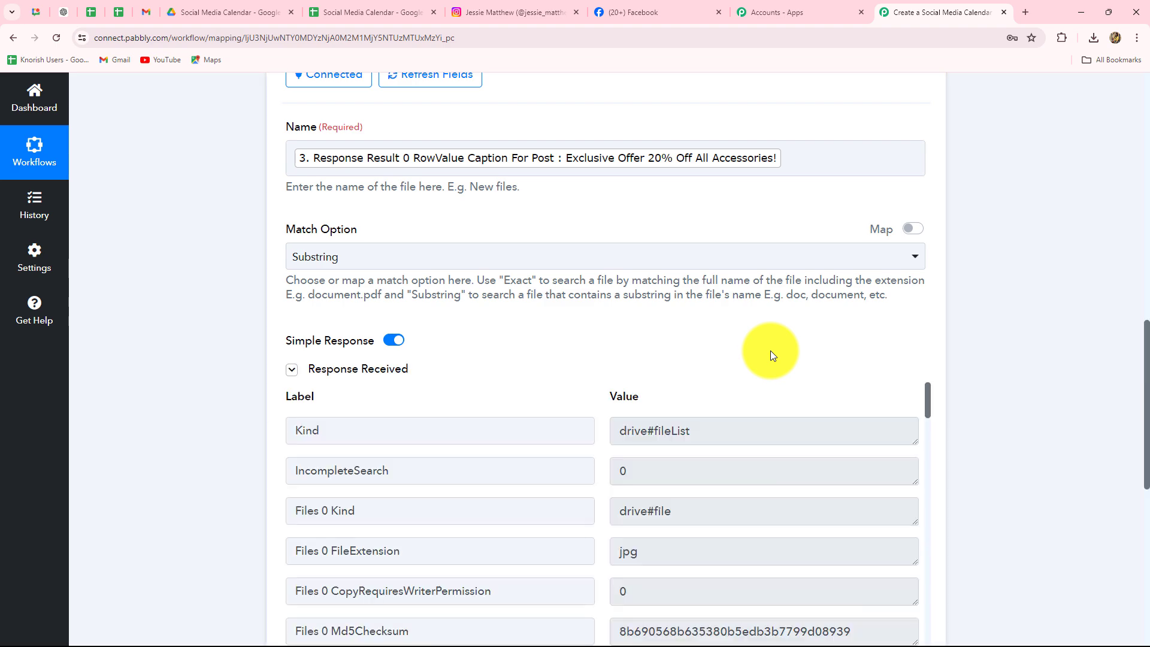
scroll(770, 359, "down", 5)
scroll(735, 415, "down", 15)
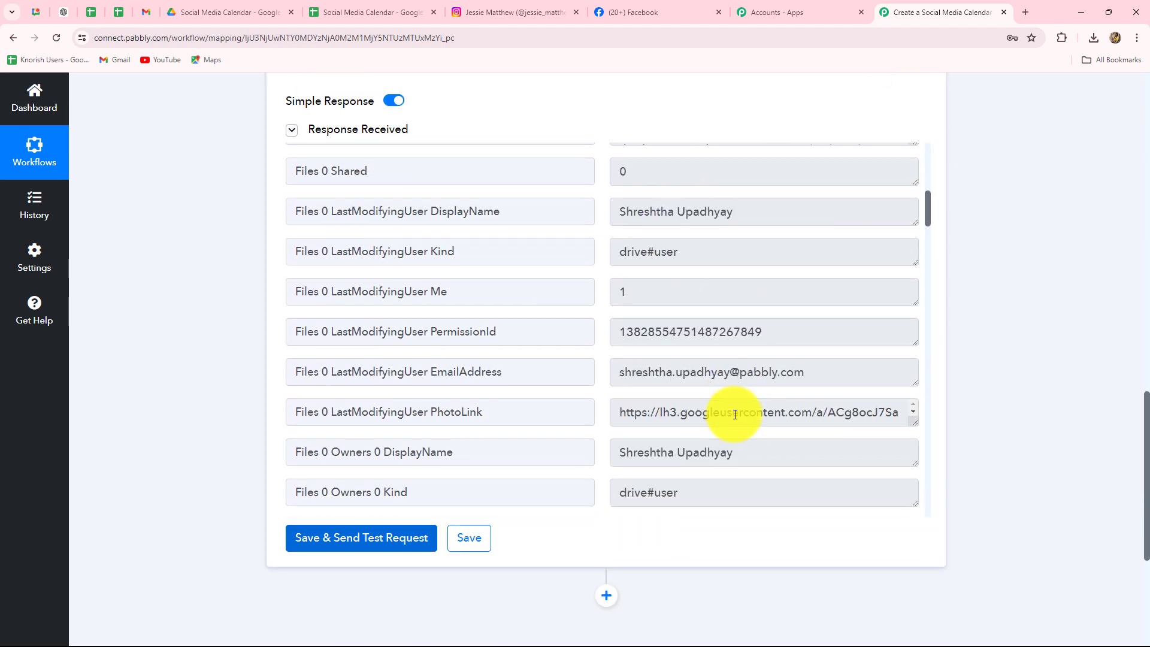
scroll(735, 416, "down", 15)
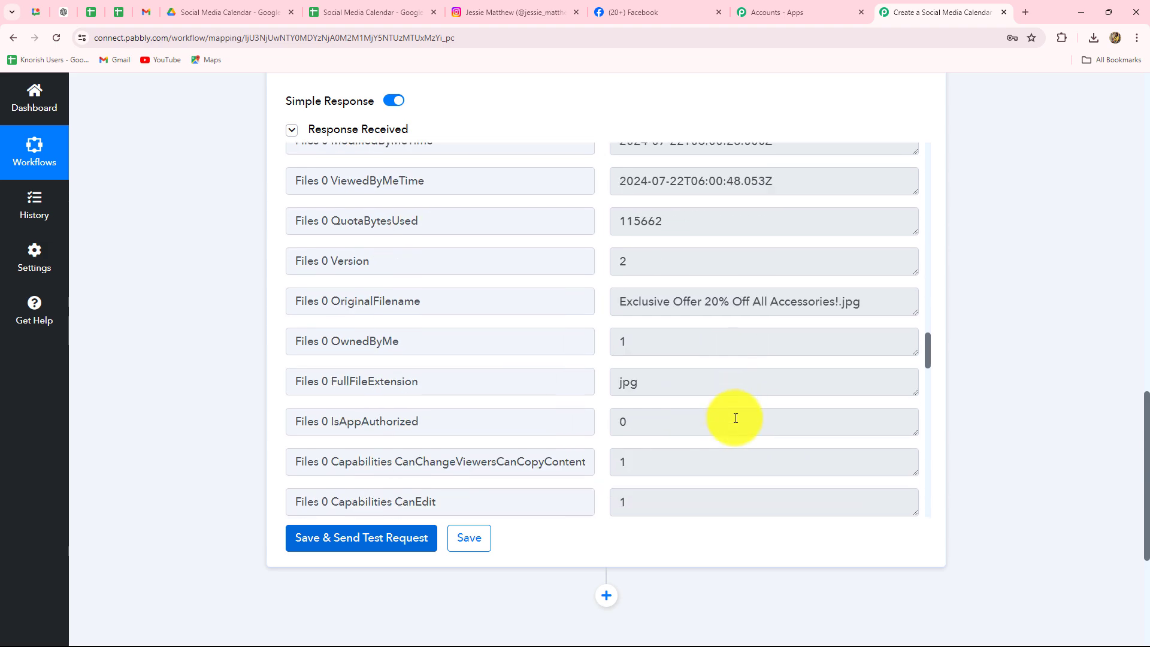
scroll(737, 421, "down", 10)
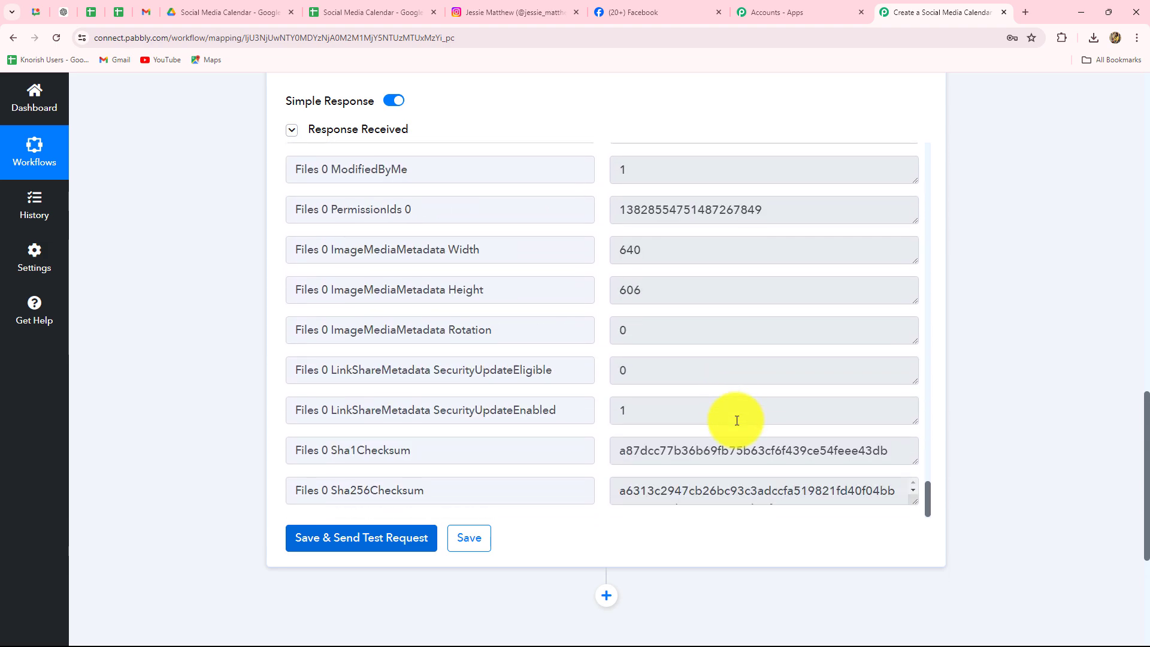
scroll(738, 422, "up", 20)
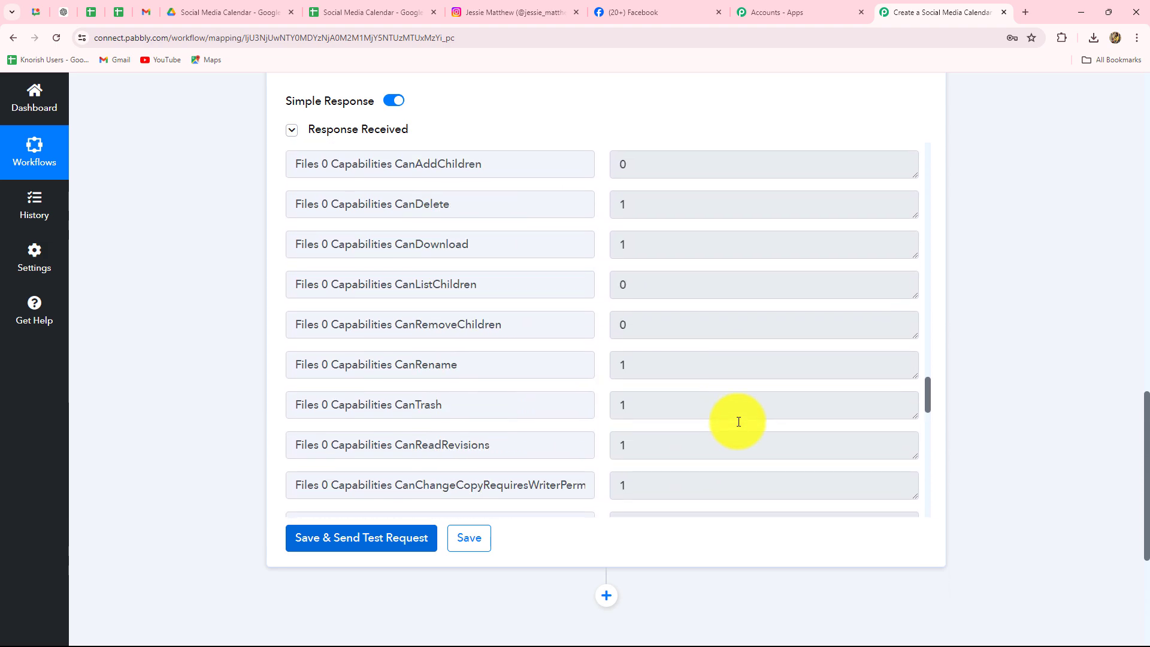
scroll(738, 422, "up", 5)
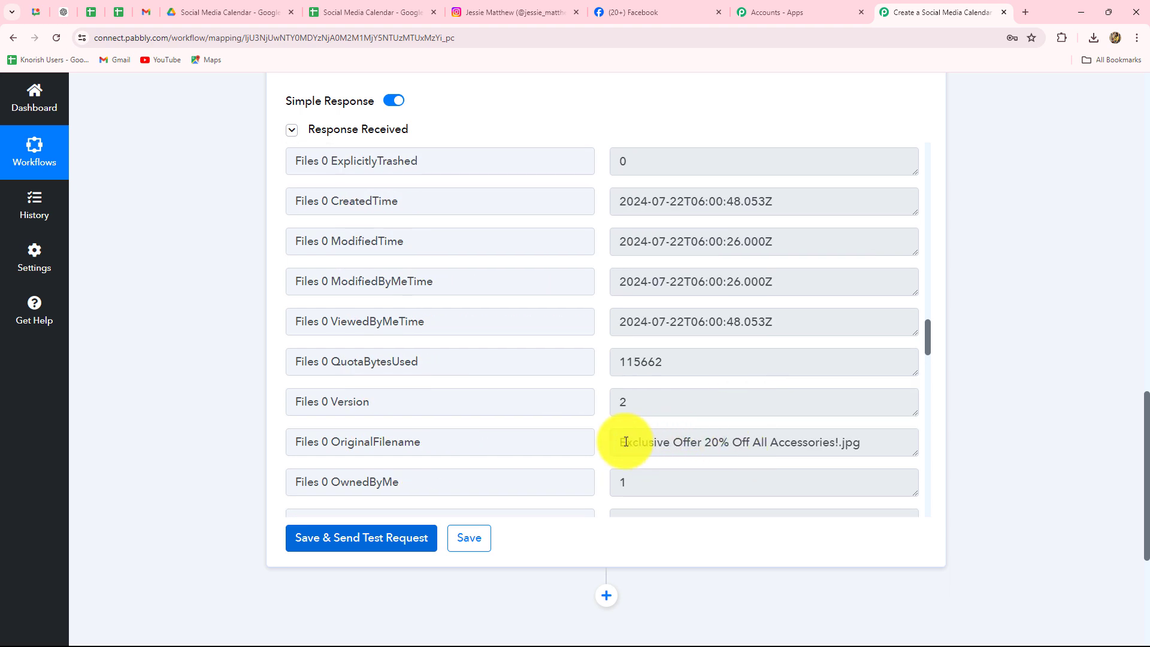
left_click_drag(621, 443, 878, 450)
scroll(762, 419, "up", 10)
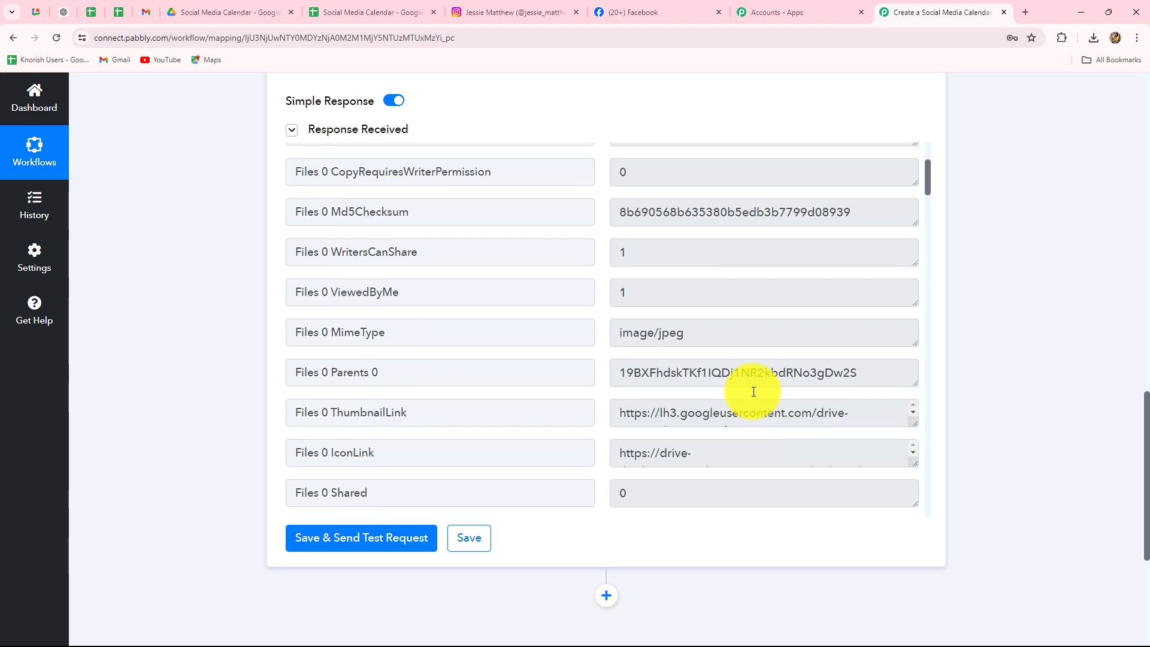
left_click_drag(617, 417, 899, 437)
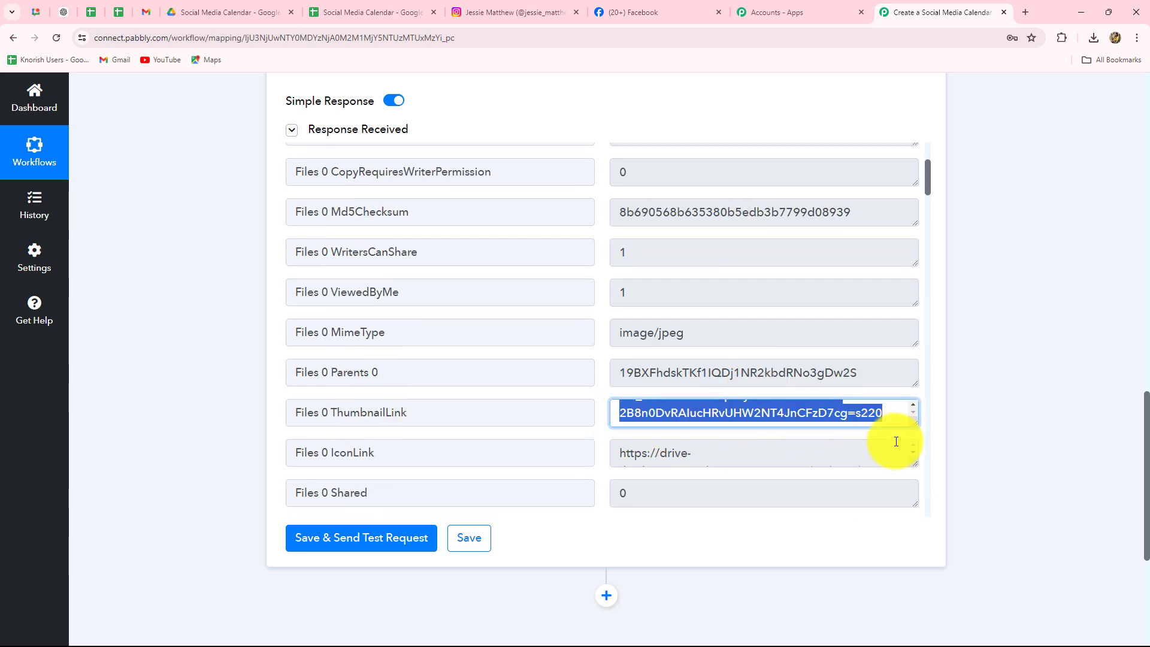
left_click(1026, 12)
type("https://lh3.googleusercontent.com/drive-storage/AJQWtBNfwB-8o0adL3mQOX5ej1dixtl_j_PHVxsuCIDk3HcpJ9SrN2_L0DOsxhNSFUprdy1TGxeFQXd73f-2B8n0DvRAlucHRvUHW2NT4JnCFzD7cg=s220")
key("Return")
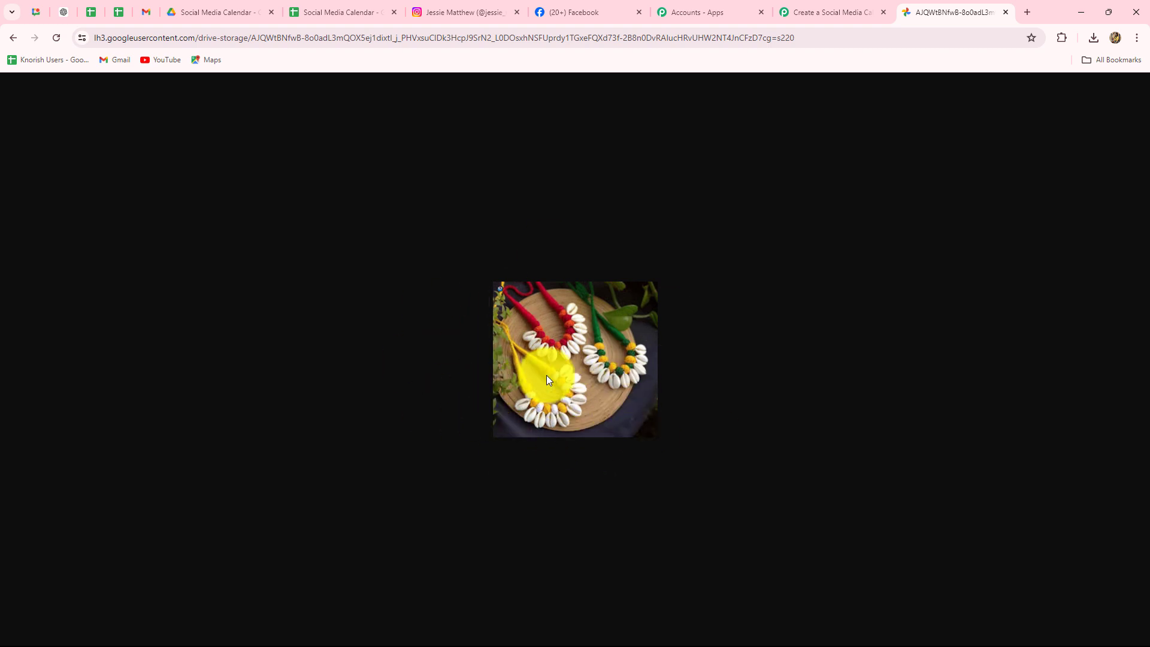
left_click(1007, 12)
Look over the Style Revolution Facebook page, which shows 0 likes and 0 followers
scroll(1126, 413, "down", 3)
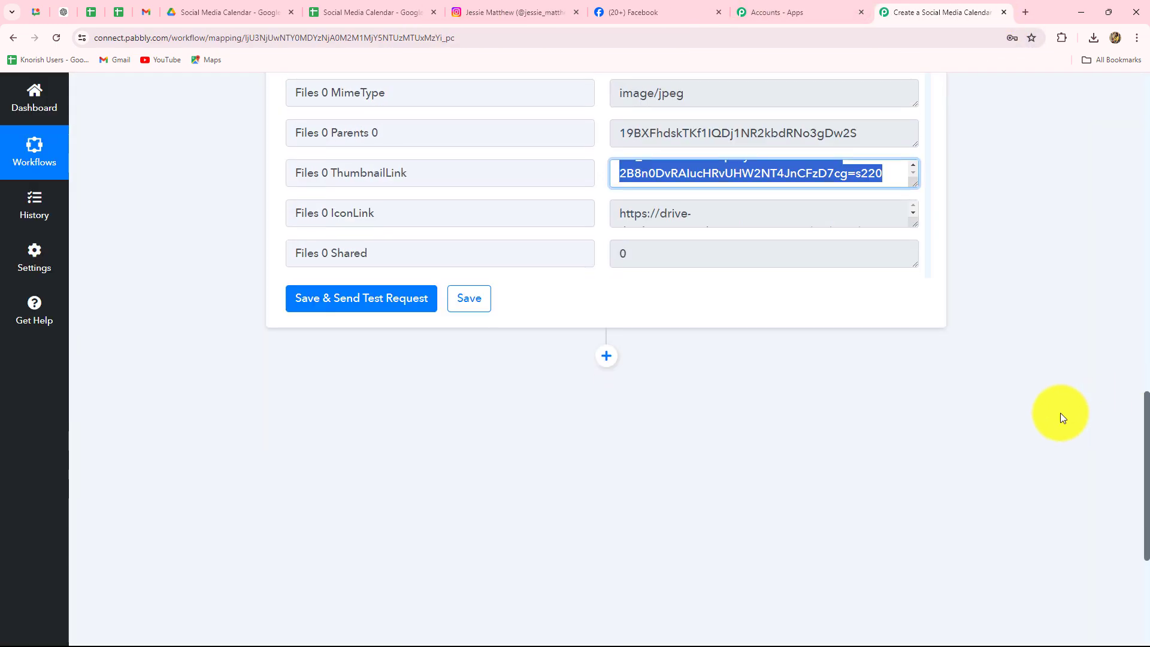
left_click(637, 9)
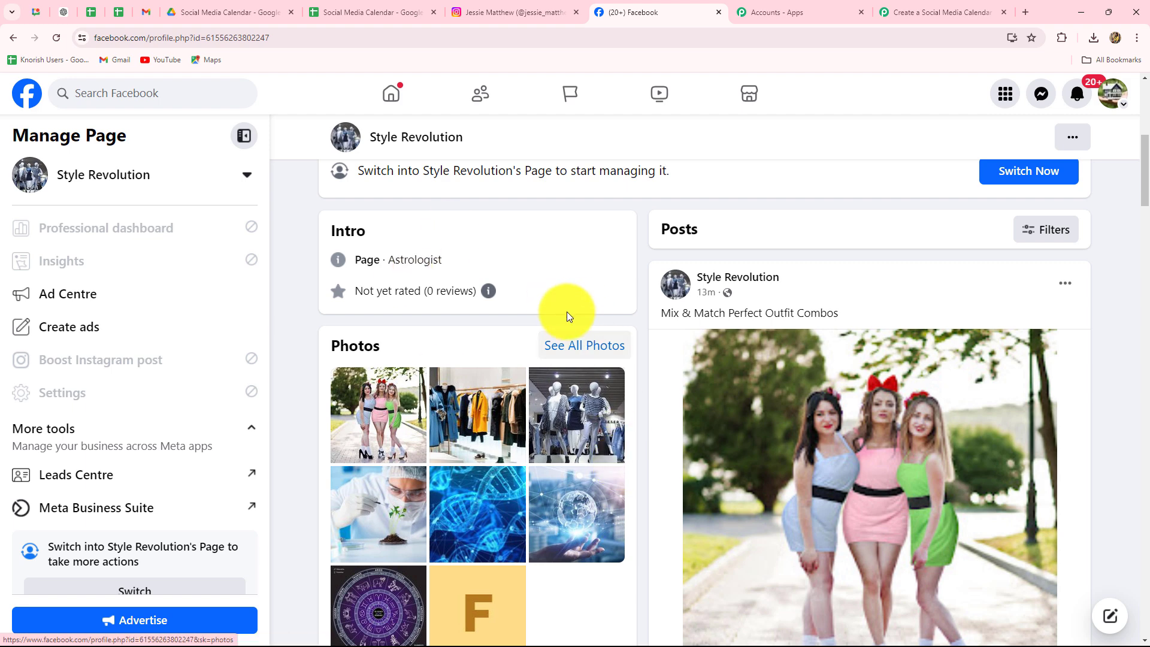
left_click(921, 12)
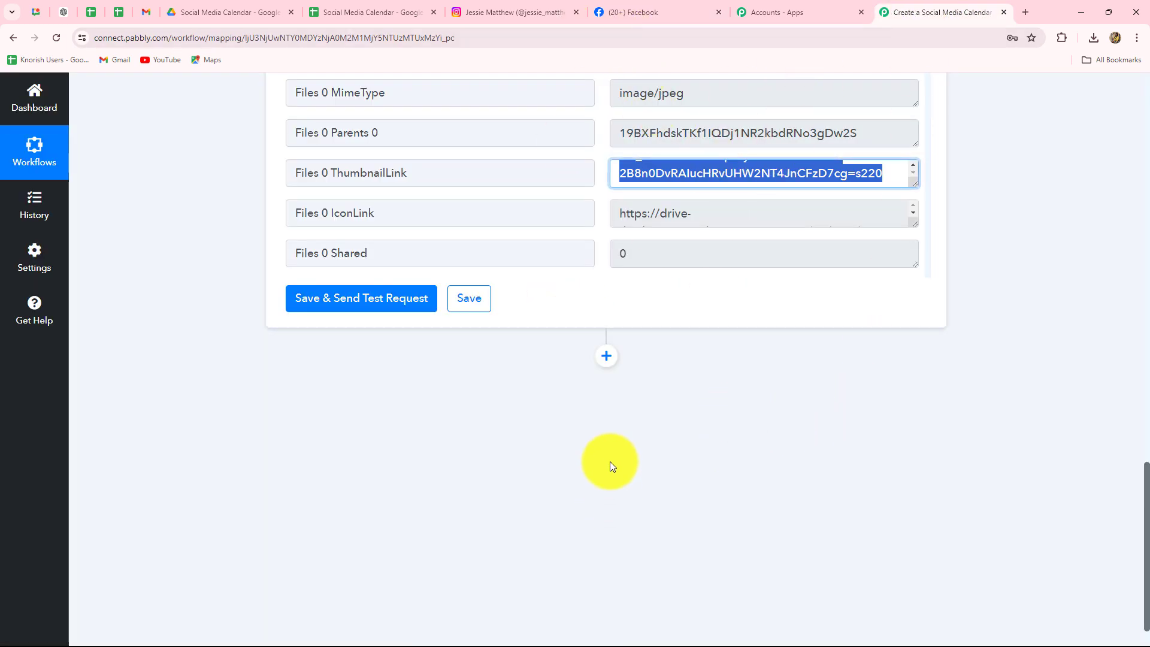
left_click(641, 9)
scroll(719, 426, "up", 5)
scroll(858, 429, "up", 2)
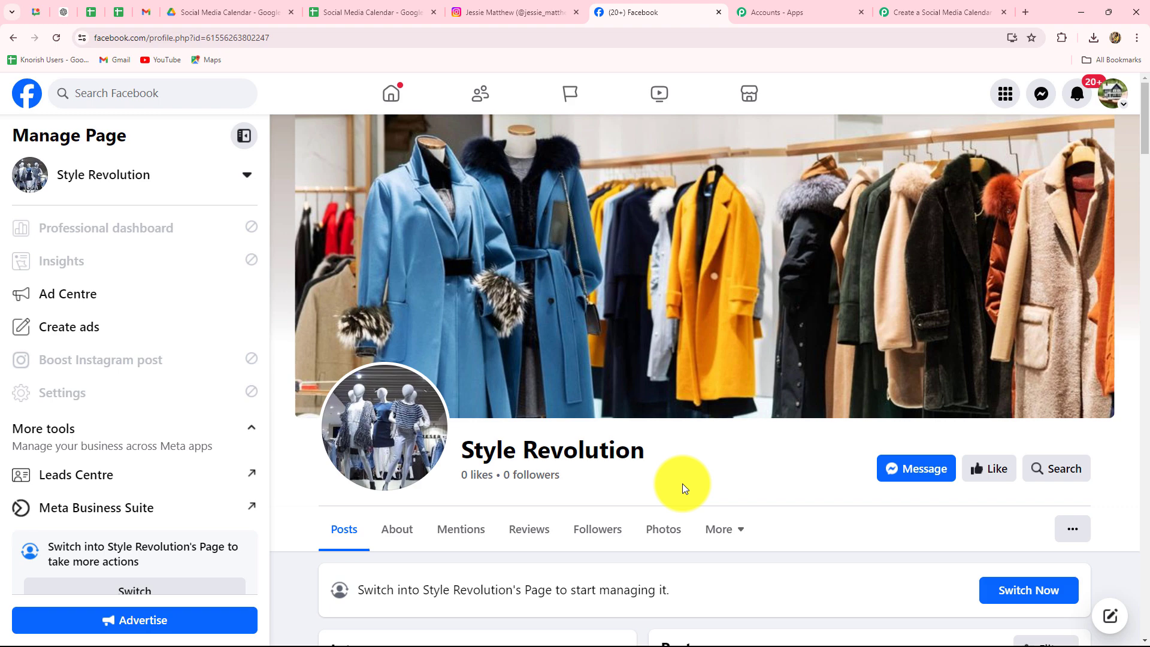
scroll(682, 483, "down", 8)
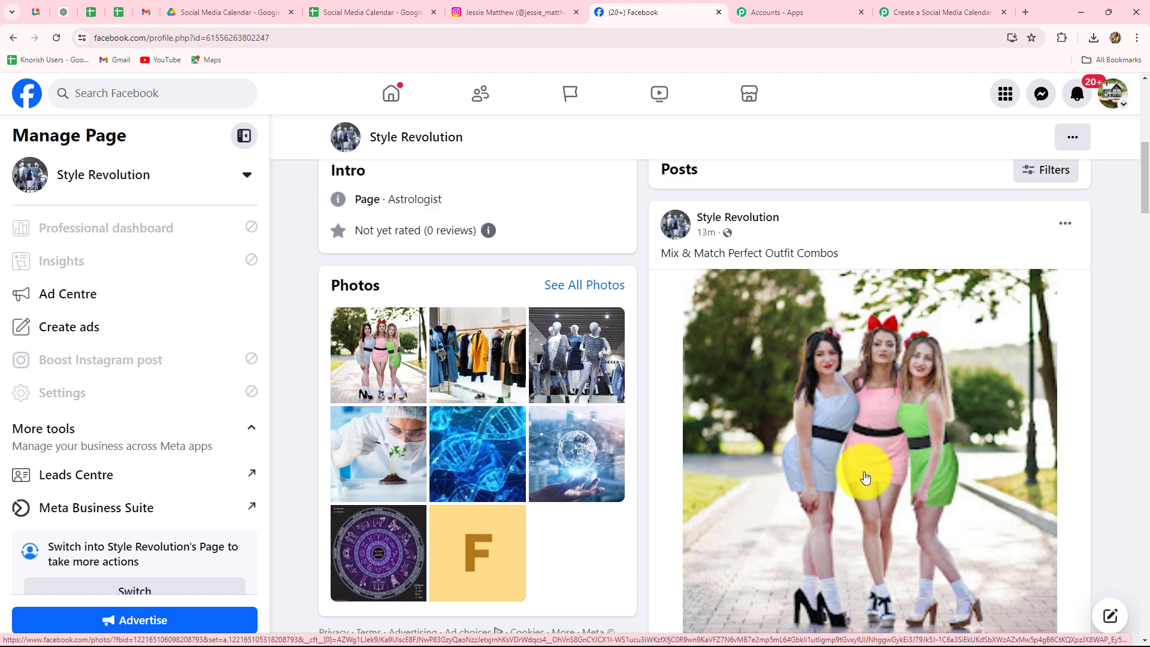
Add a blank action step below the Google Drive search step, then go back to Facebook
left_click(938, 12)
left_click(605, 347)
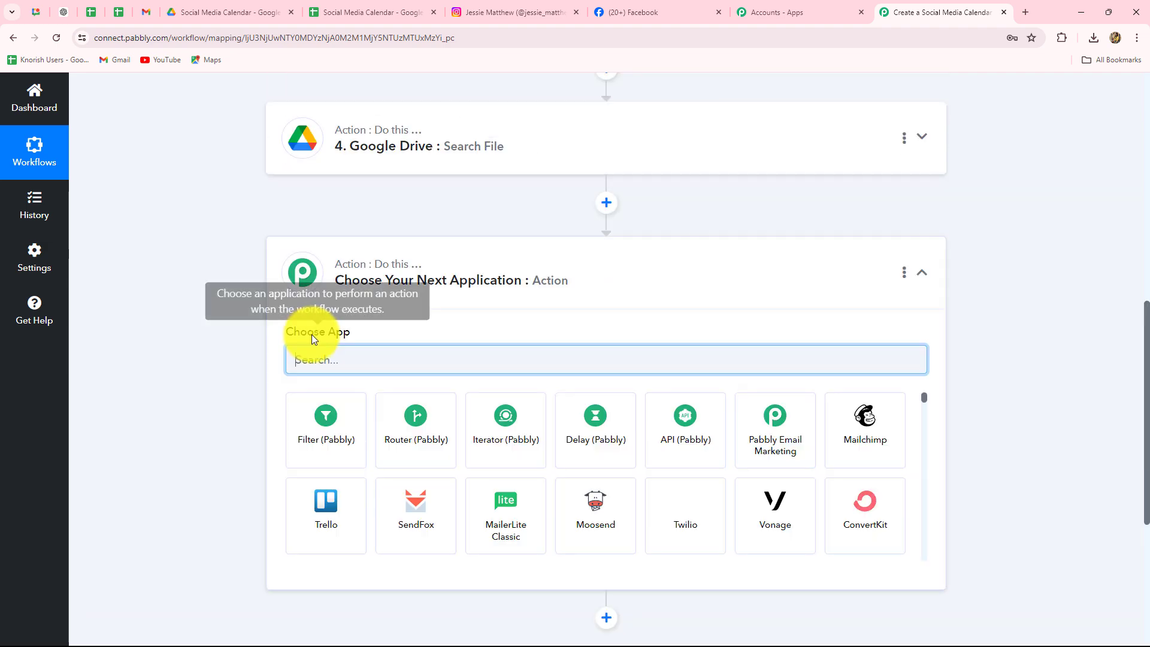
left_click(665, 14)
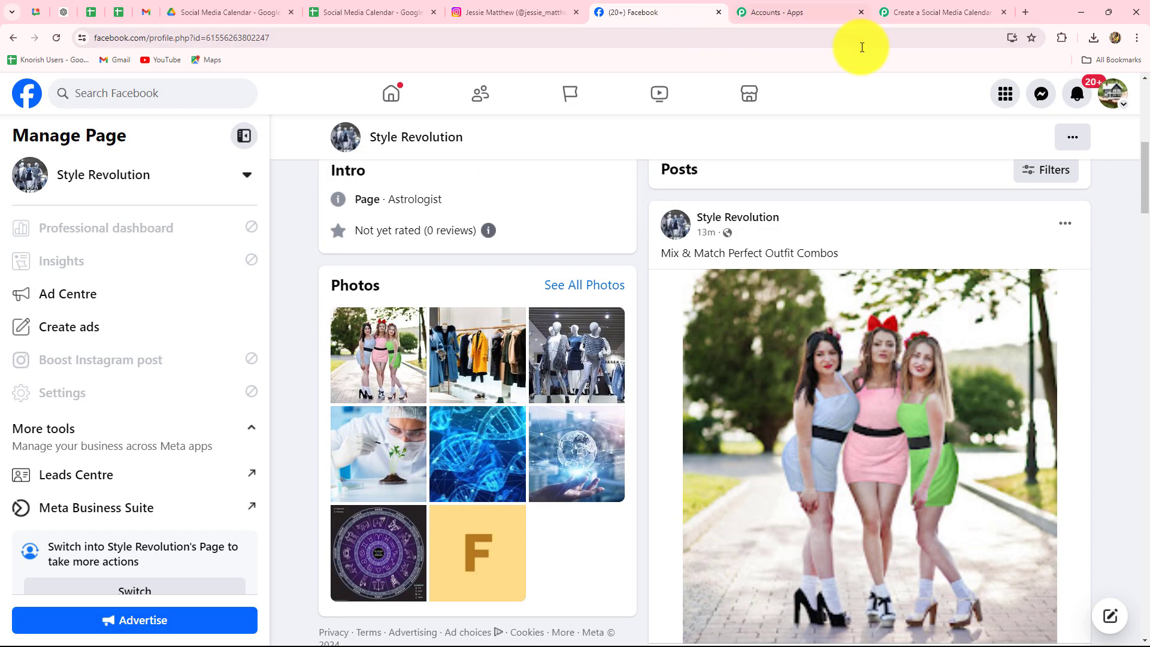
scroll(617, 432, "up", 8)
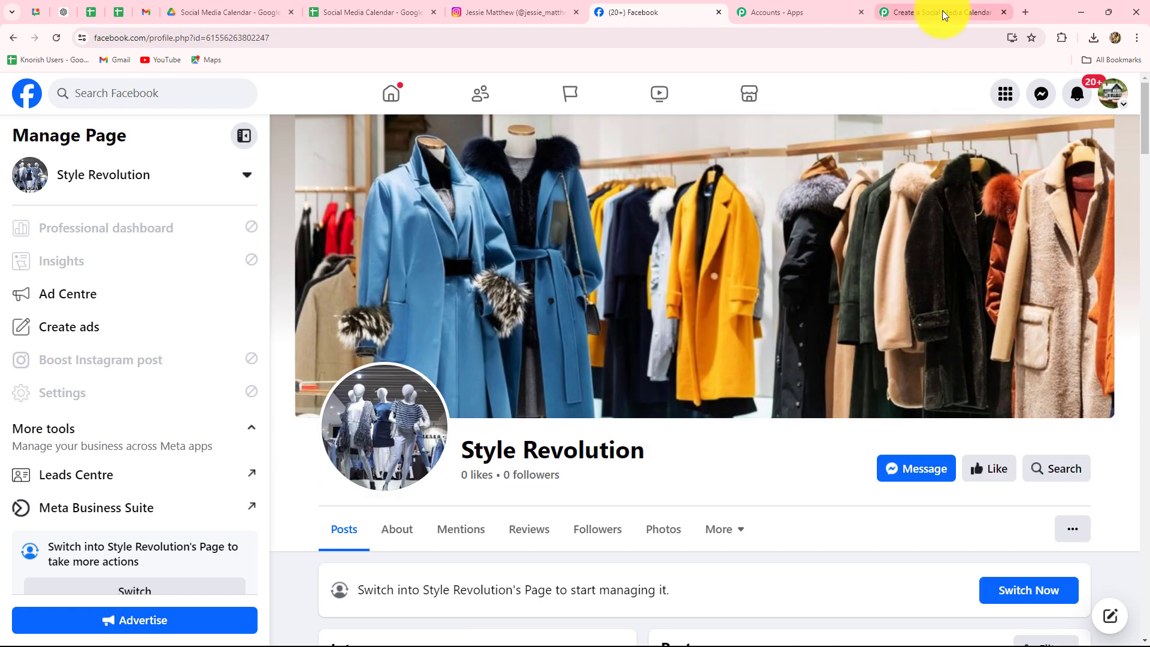
Set the new step to Facebook Pages' Create Page Photo Post event and start connecting the account
left_click(943, 11)
type("Face")
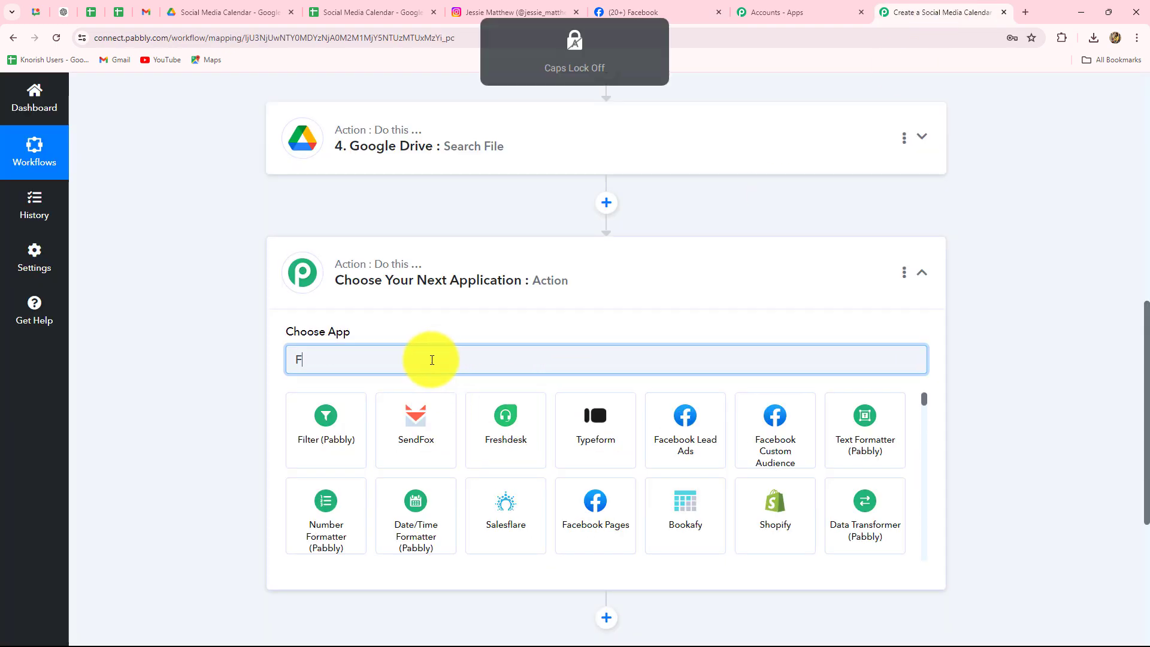
left_click(519, 456)
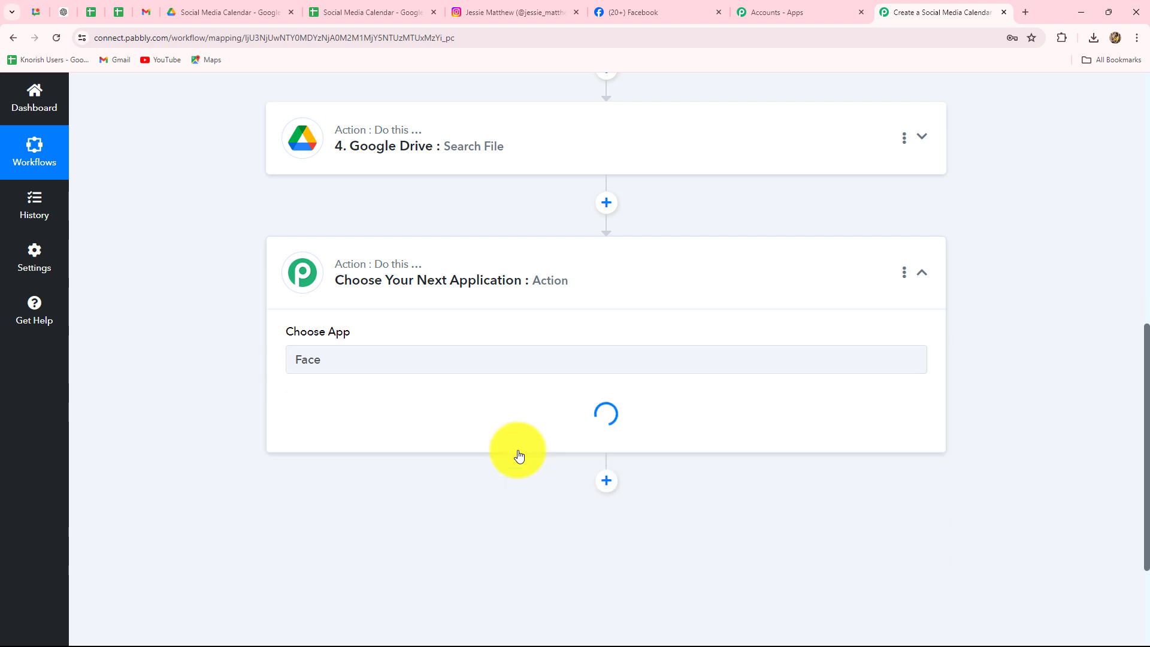
left_click(370, 429)
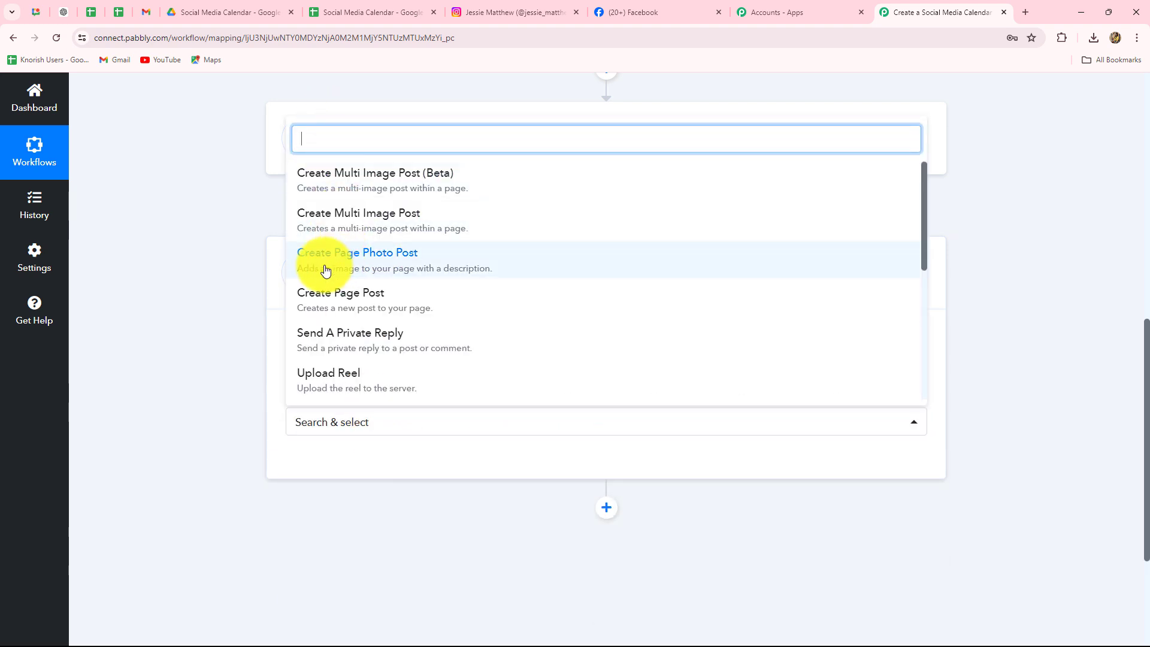
left_click(378, 268)
left_click(350, 469)
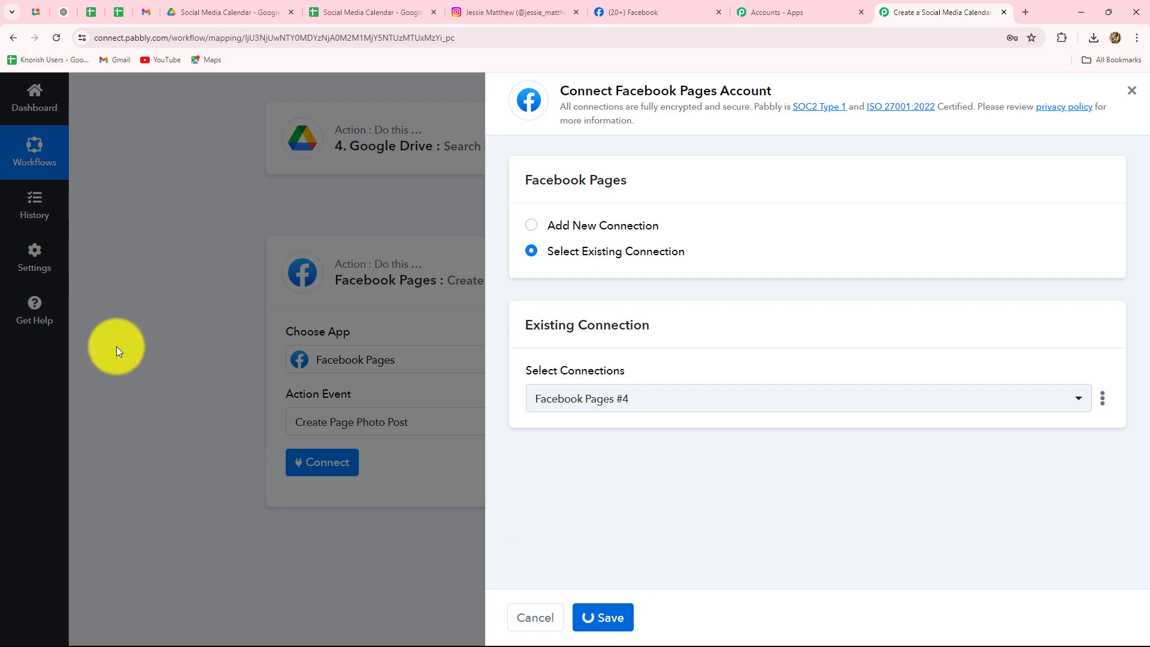
Choose Style Revolution as the Facebook page for the photo post
scroll(160, 293, "down", 6)
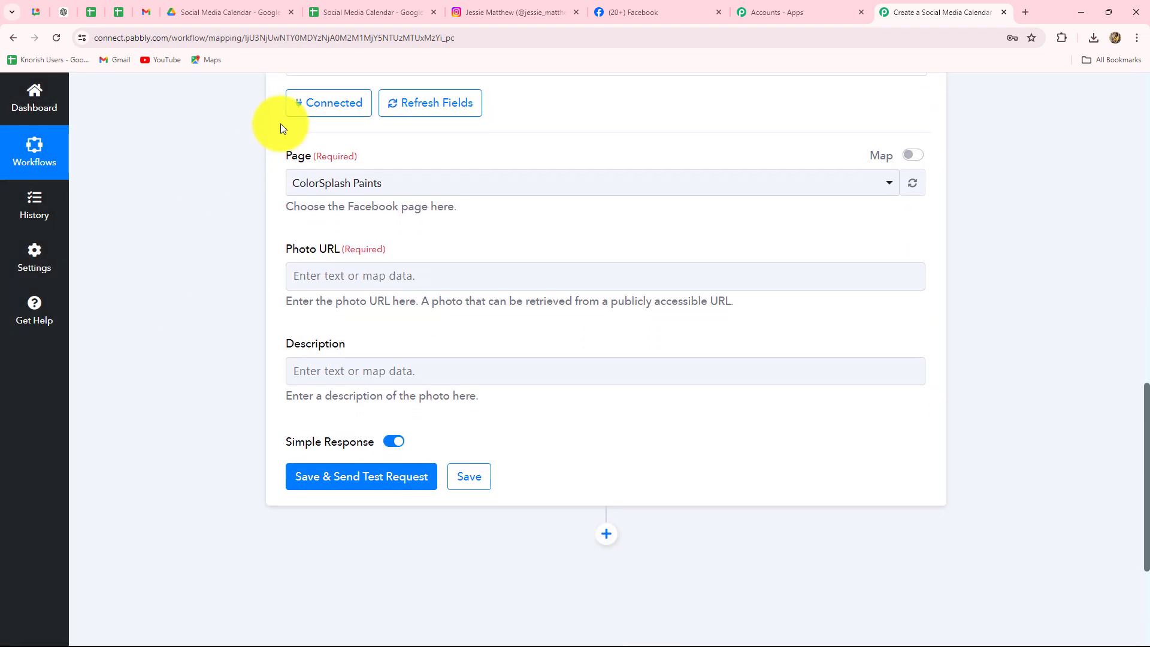
left_click(429, 178)
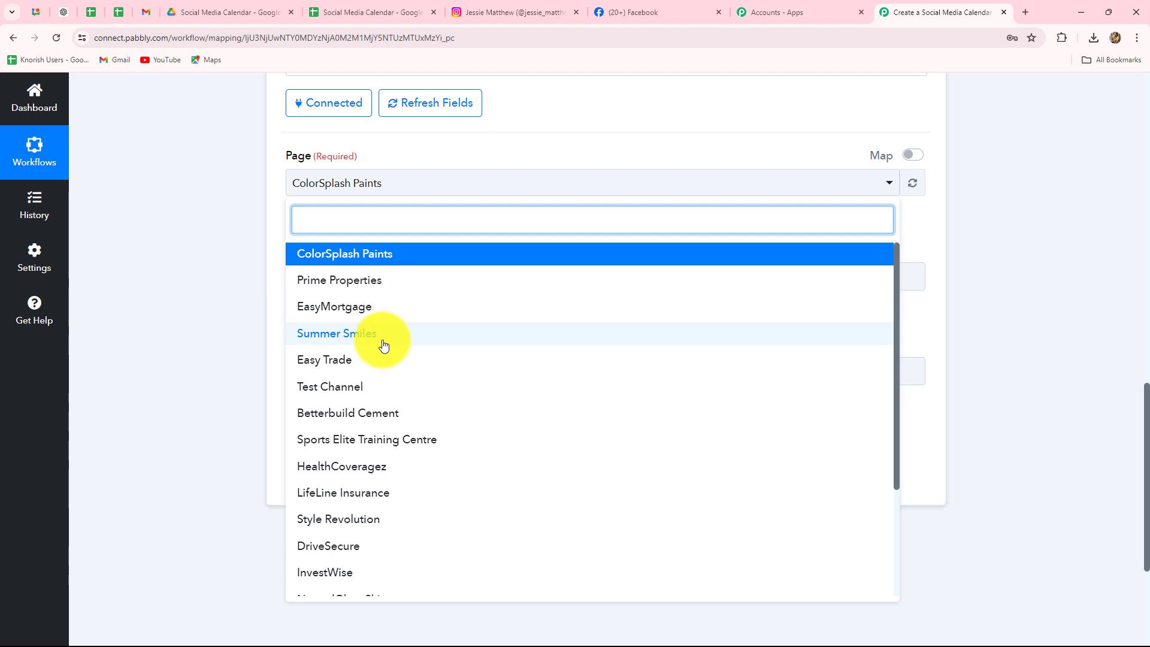
left_click(348, 520)
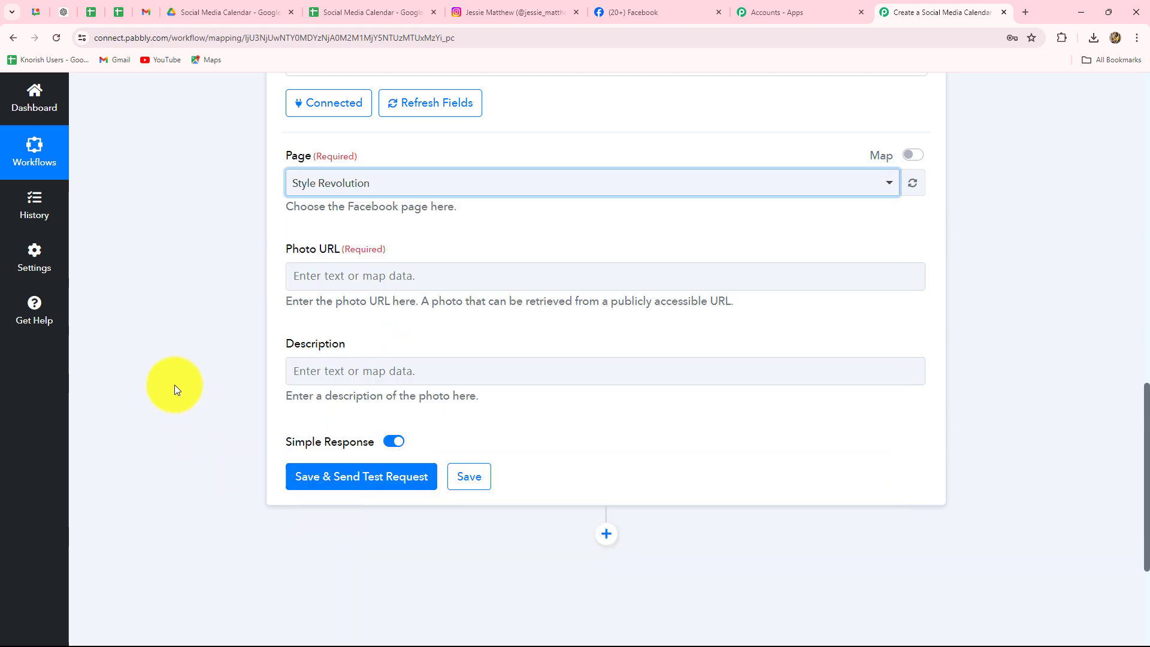
left_click(697, 5)
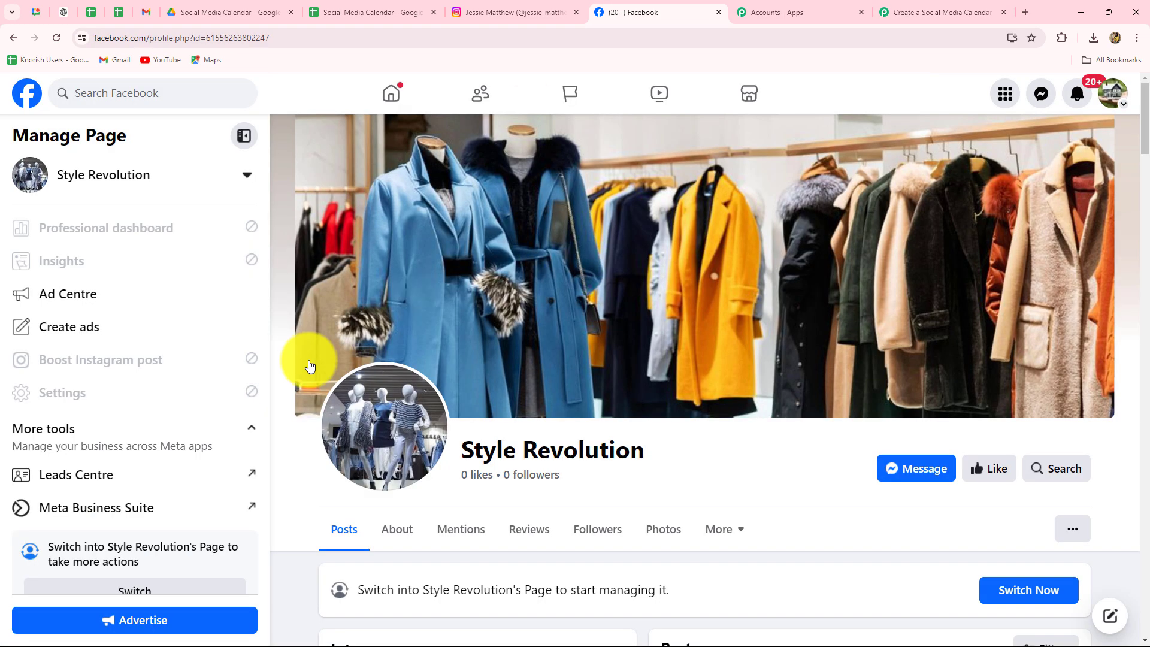
left_click(938, 10)
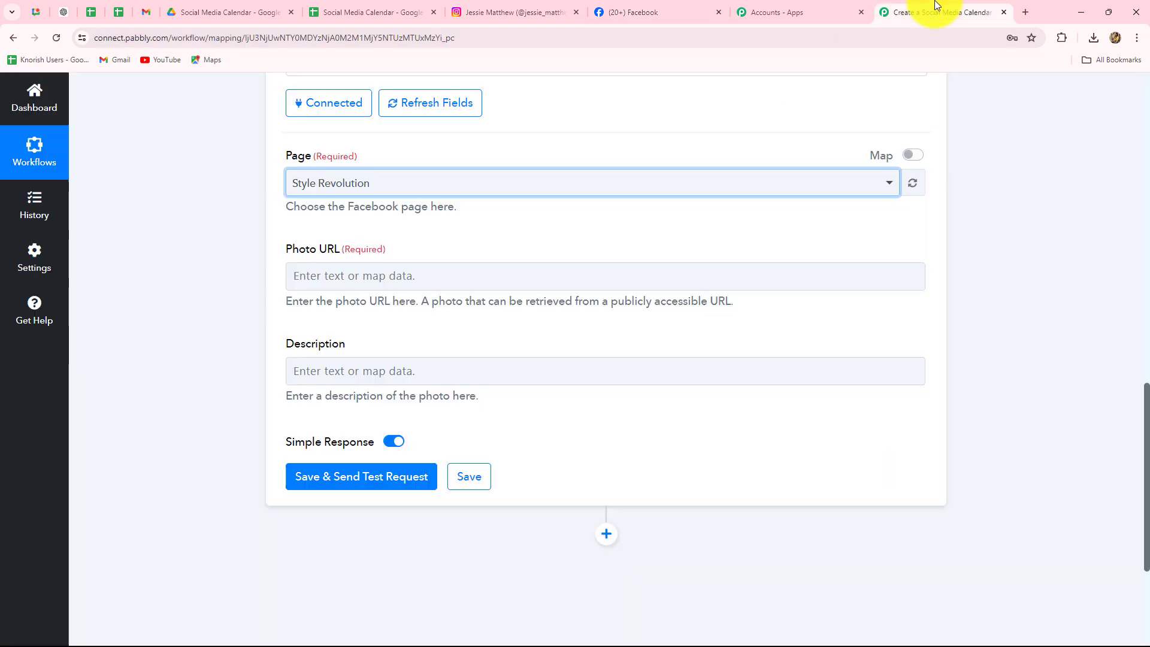
Map the Google Drive file's ThumbnailLink into the Photo URL field
left_click(332, 274)
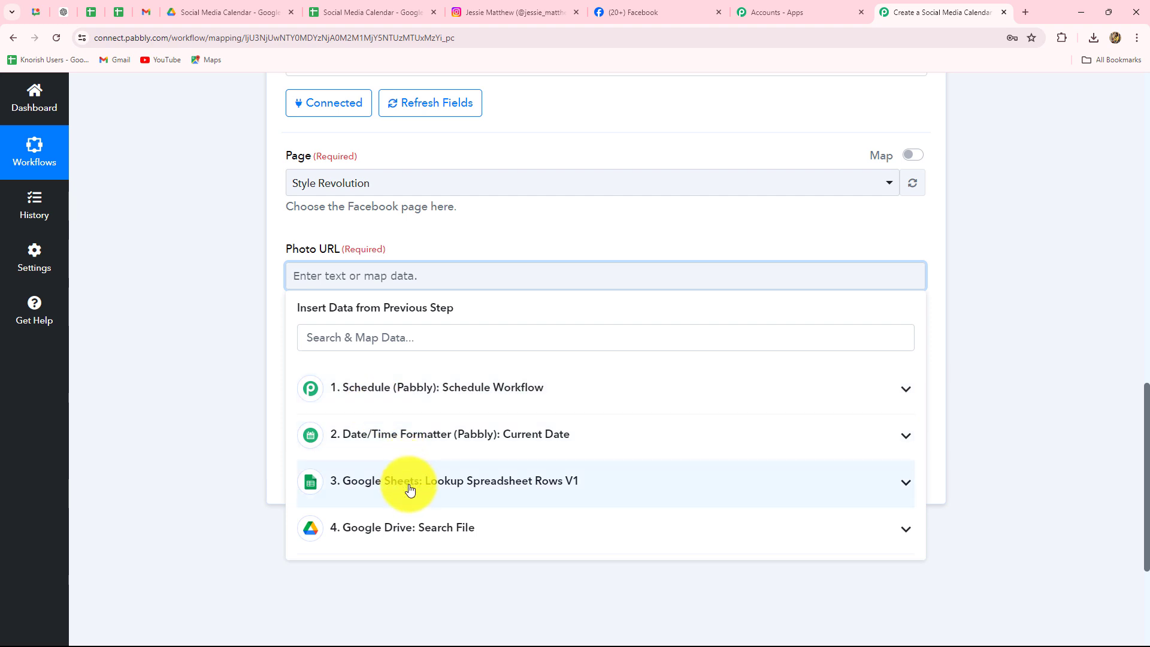
left_click(406, 529)
scroll(480, 542, "down", 4)
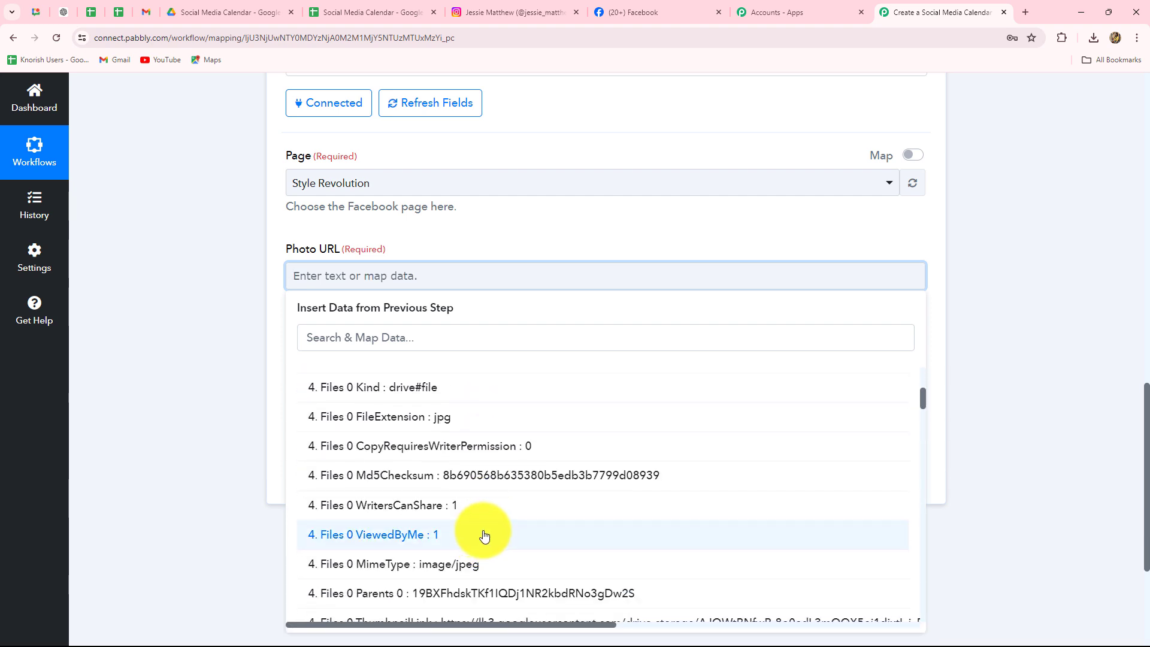
scroll(484, 535, "down", 2)
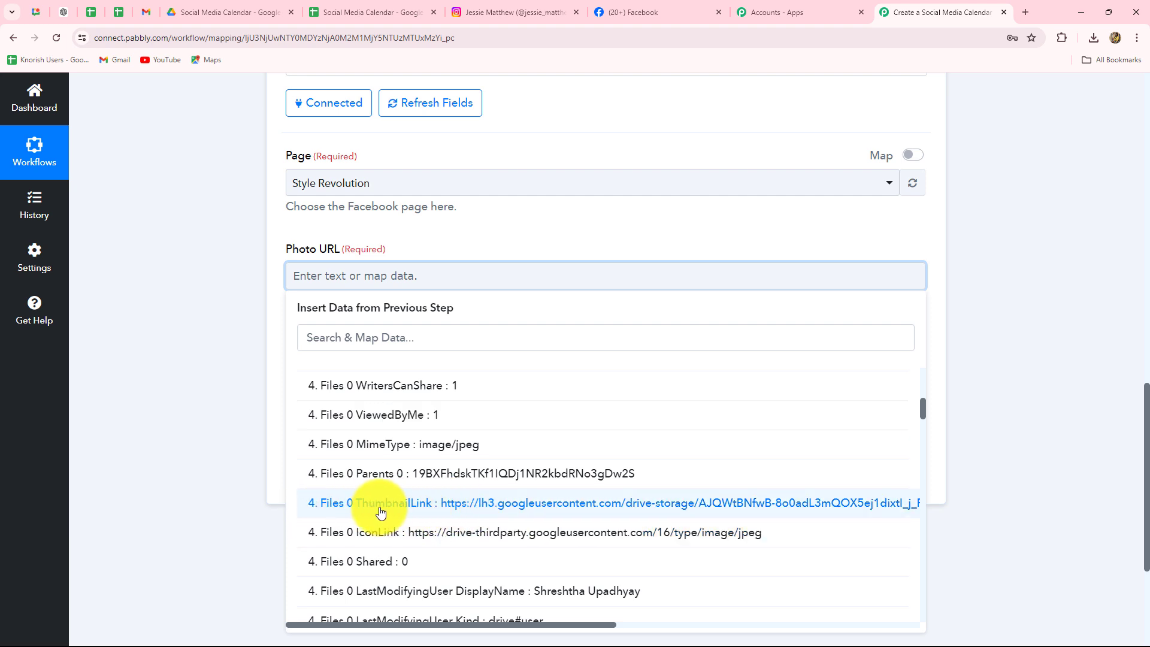
left_click(526, 506)
left_click(141, 329)
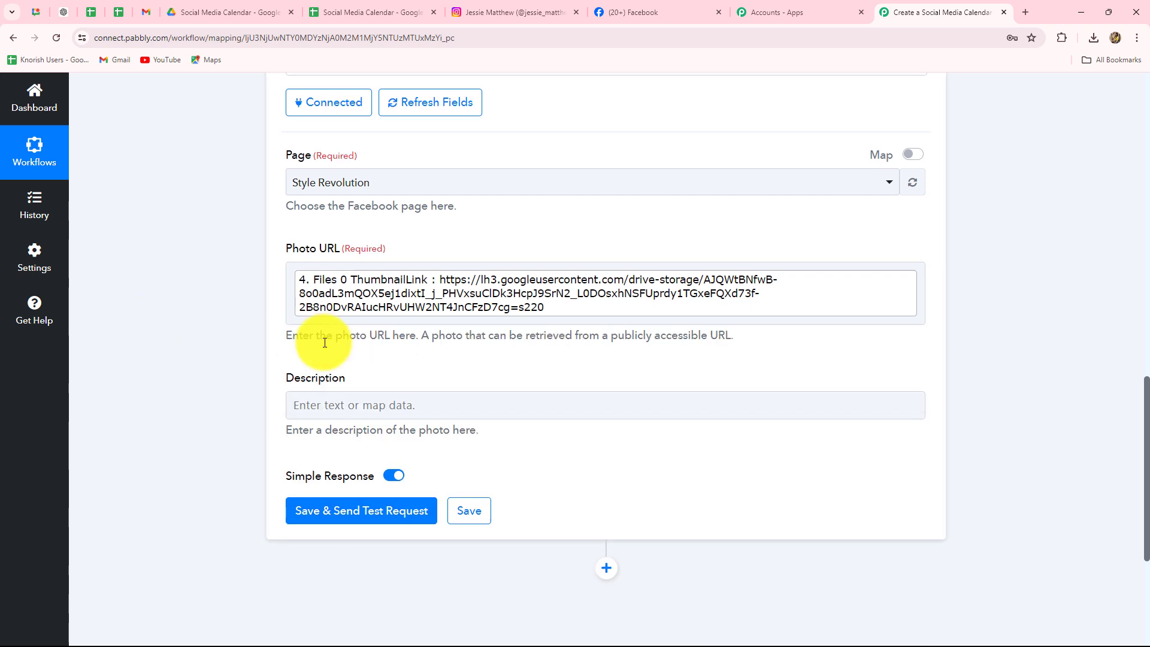
scroll(325, 343, "down", 3)
Map the Google Sheets post caption into the Description field
left_click(303, 226)
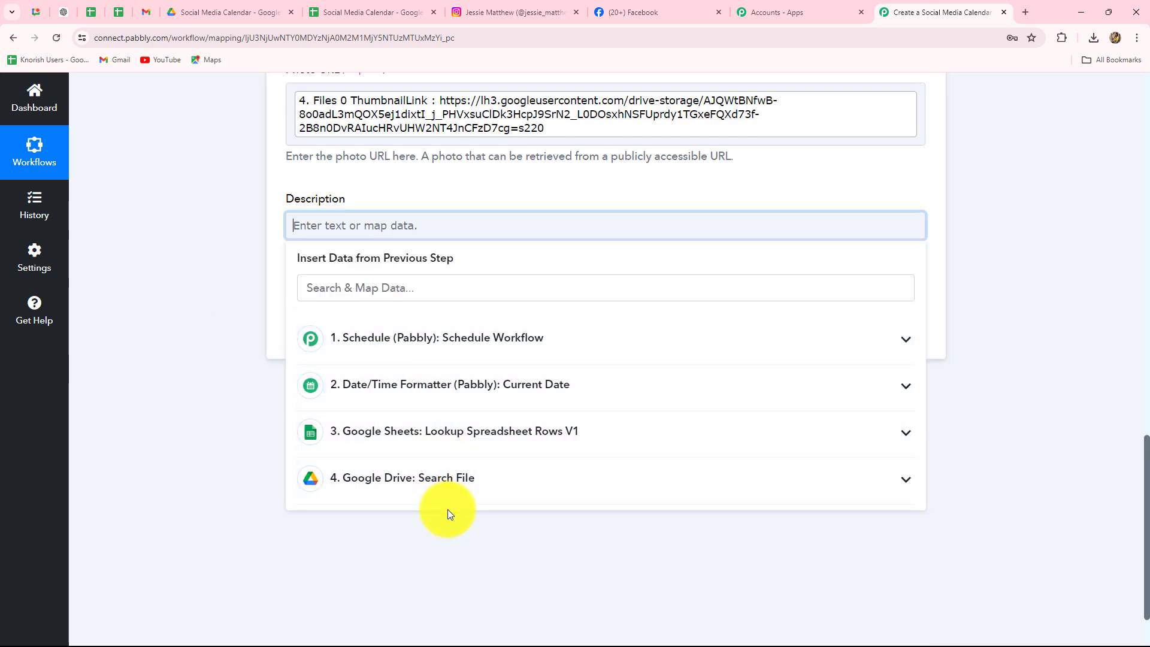
left_click(442, 439)
scroll(462, 545, "down", 1)
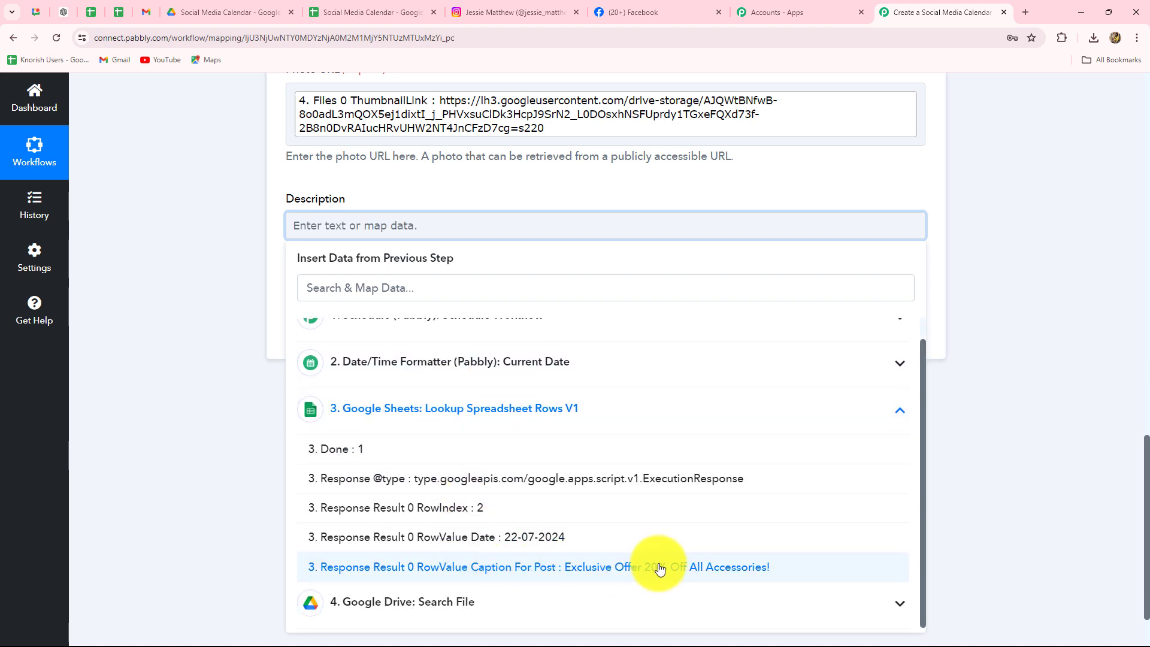
left_click(706, 563)
Send a test photo post, select the returned post id, and reload the Style Revolution Facebook page
left_click(436, 337)
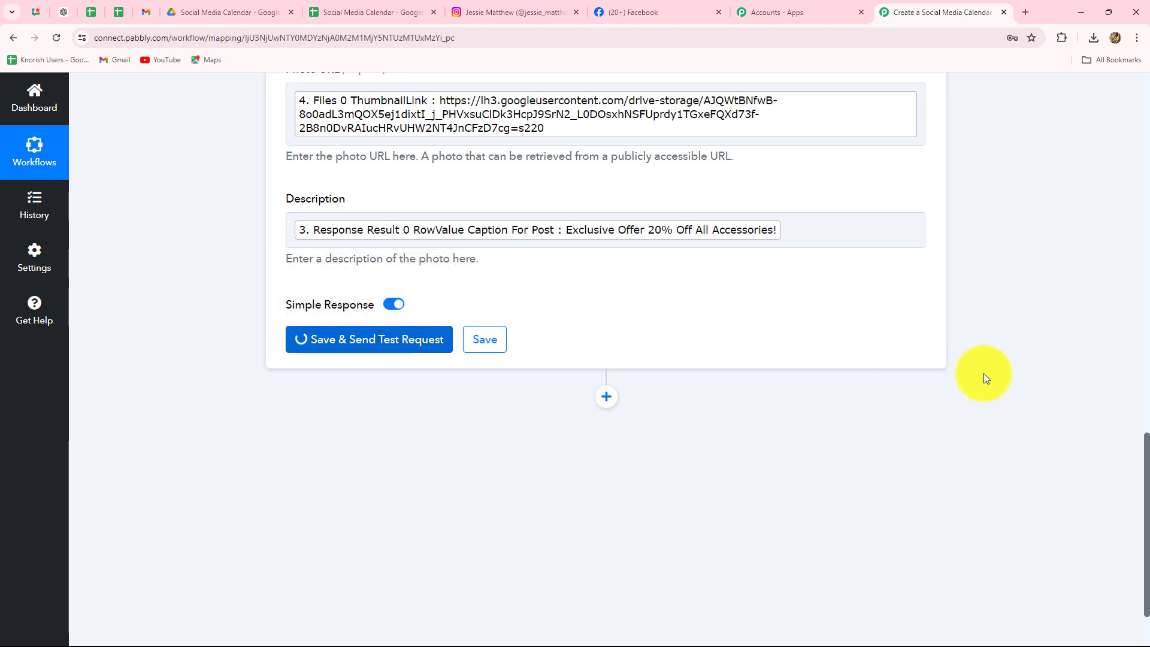
scroll(763, 547, "down", 4)
scroll(755, 547, "up", 2)
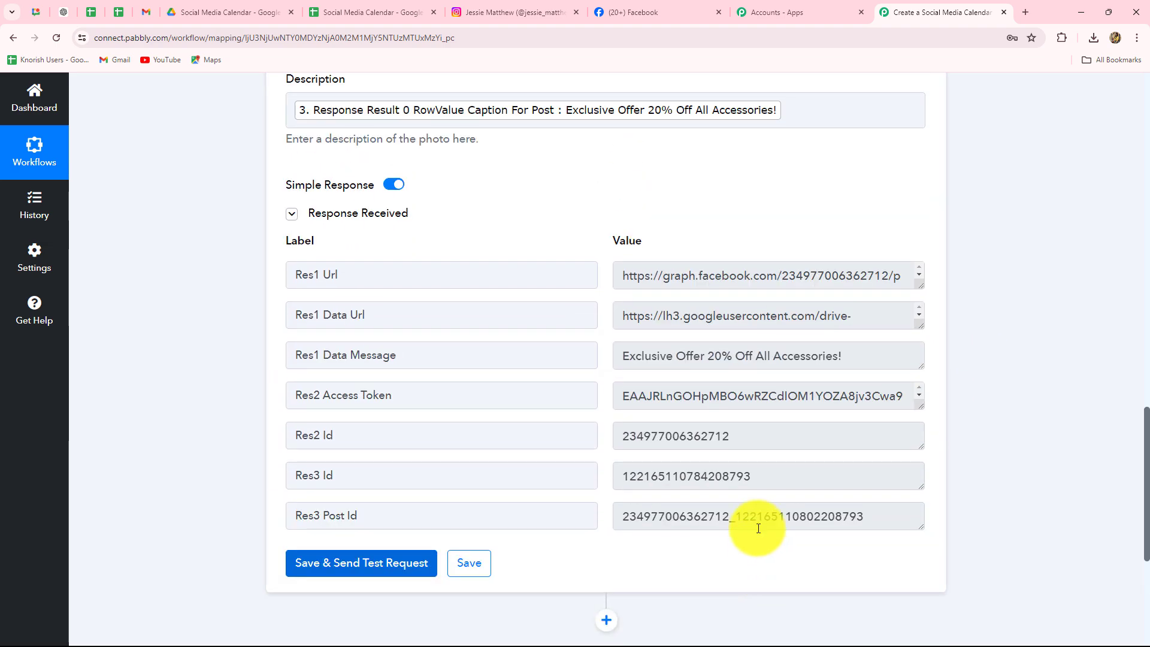
left_click_drag(885, 519, 583, 524)
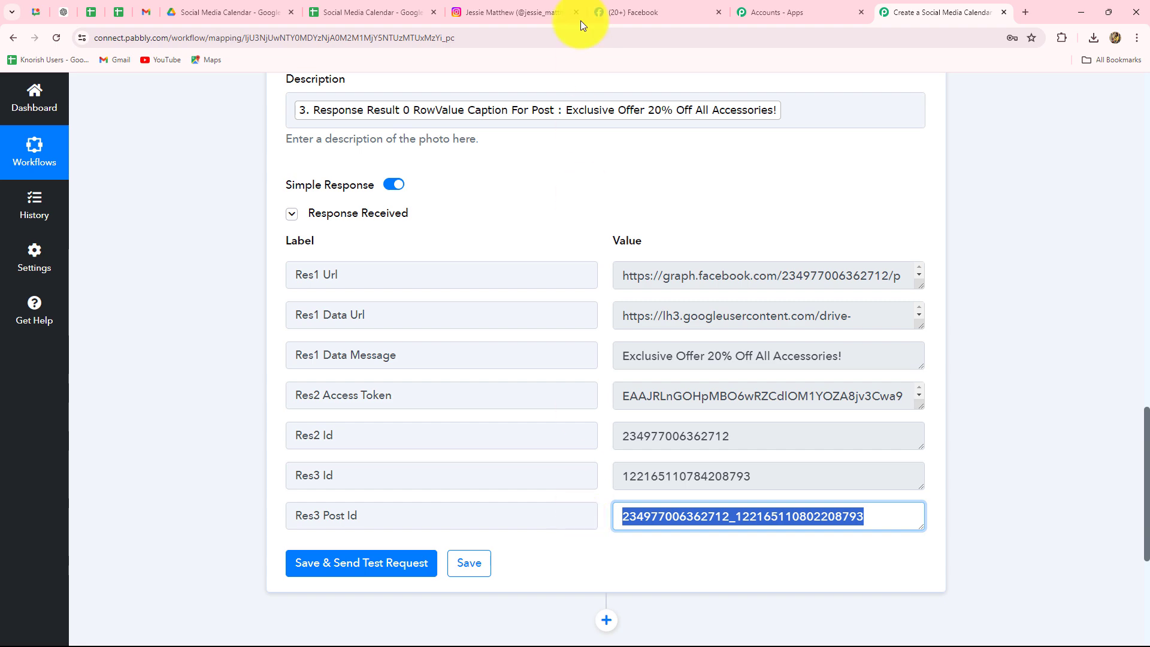
left_click(629, 12)
left_click(49, 42)
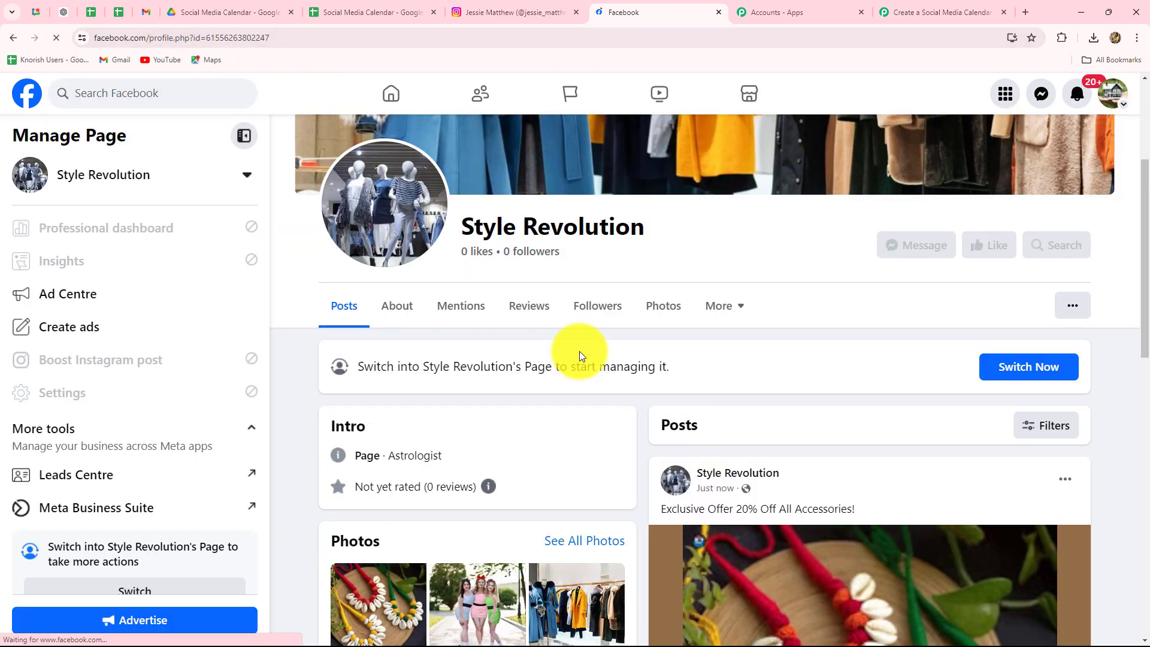
Scroll down to the new 'Exclusive Offer 20% Off All Accessories!' necklace post on Style Revolution
scroll(579, 353, "down", 4)
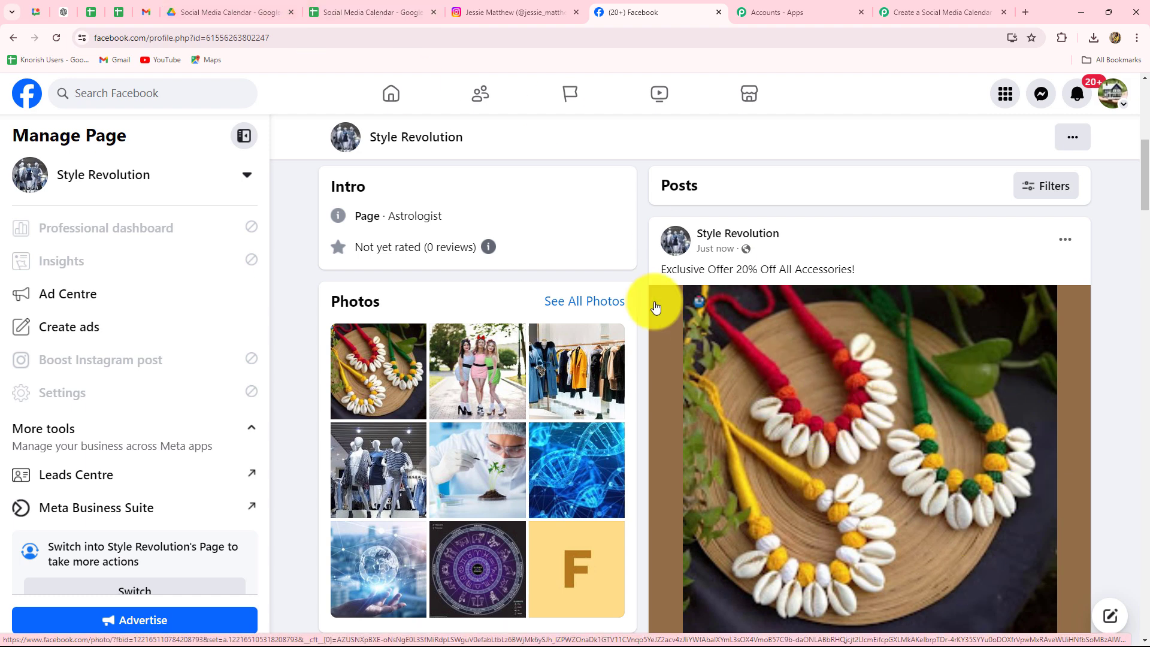
Glance at the Instagram profile before returning to the workflow editor
left_click(515, 12)
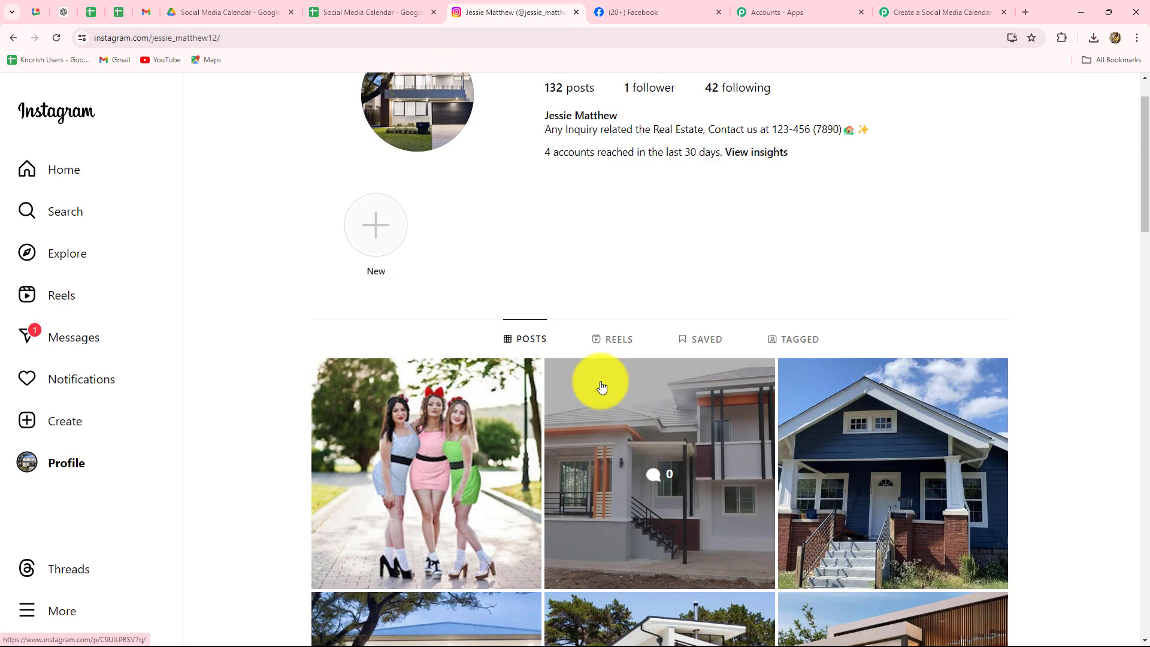
left_click(947, 12)
scroll(1141, 500, "down", 5)
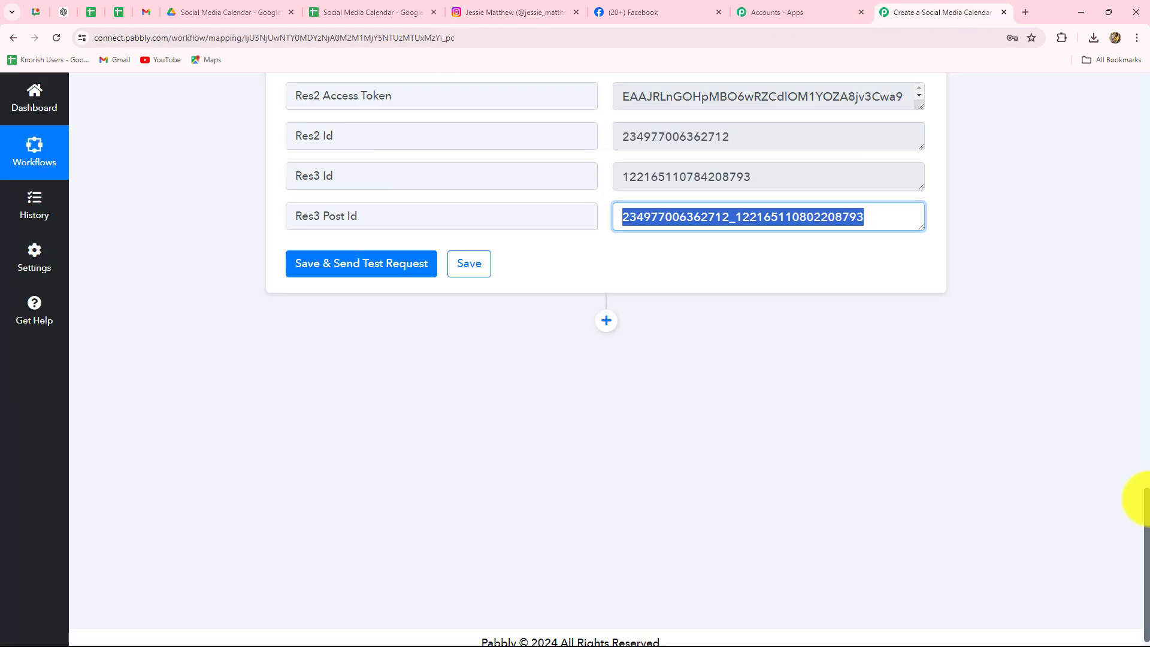
left_click(500, 13)
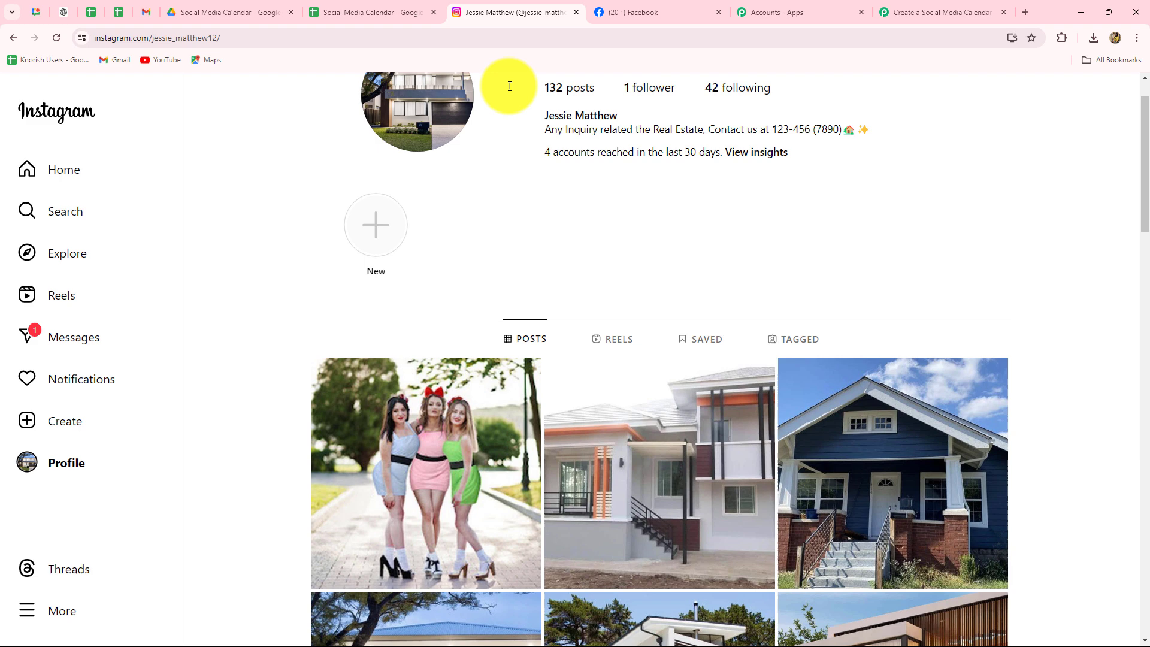
left_click(935, 12)
Add a sixth step using Instagram for Business's Publish Photo event and begin connecting the account
left_click(609, 310)
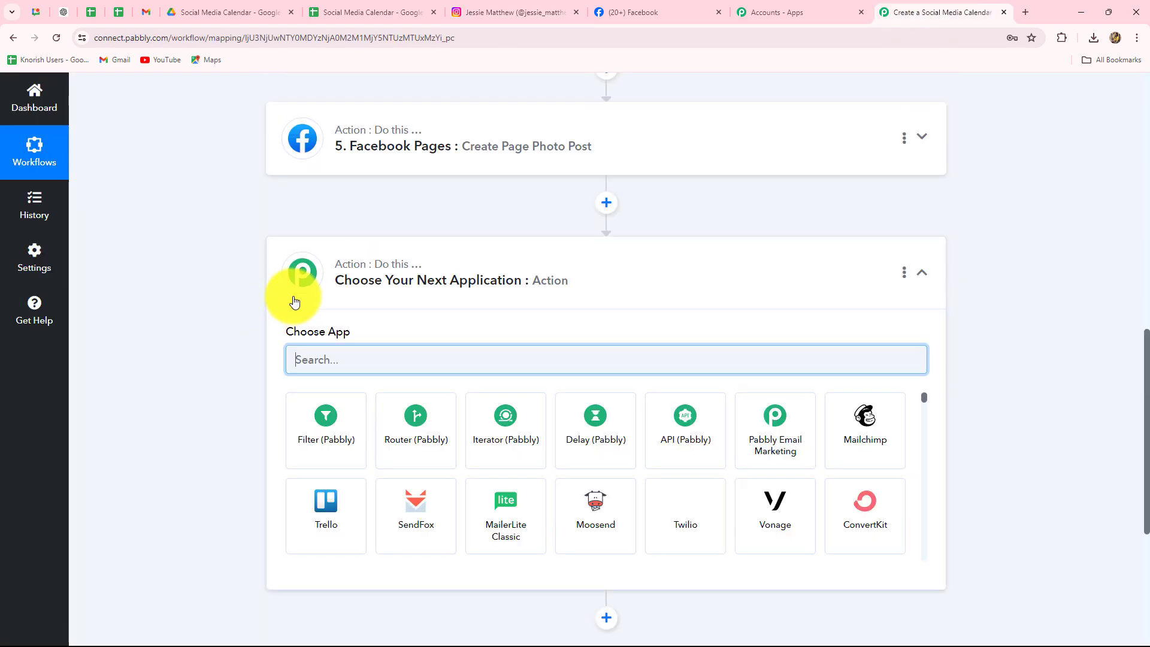
left_click(308, 357)
key("Caps_Lock")
type("Inst")
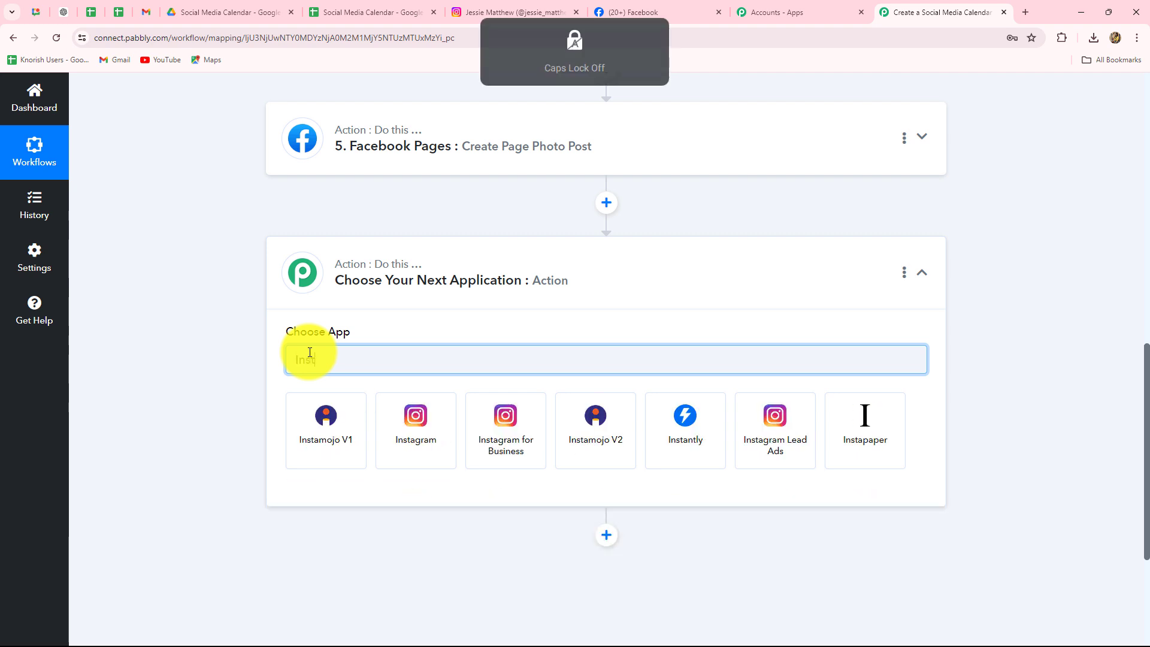
left_click(516, 432)
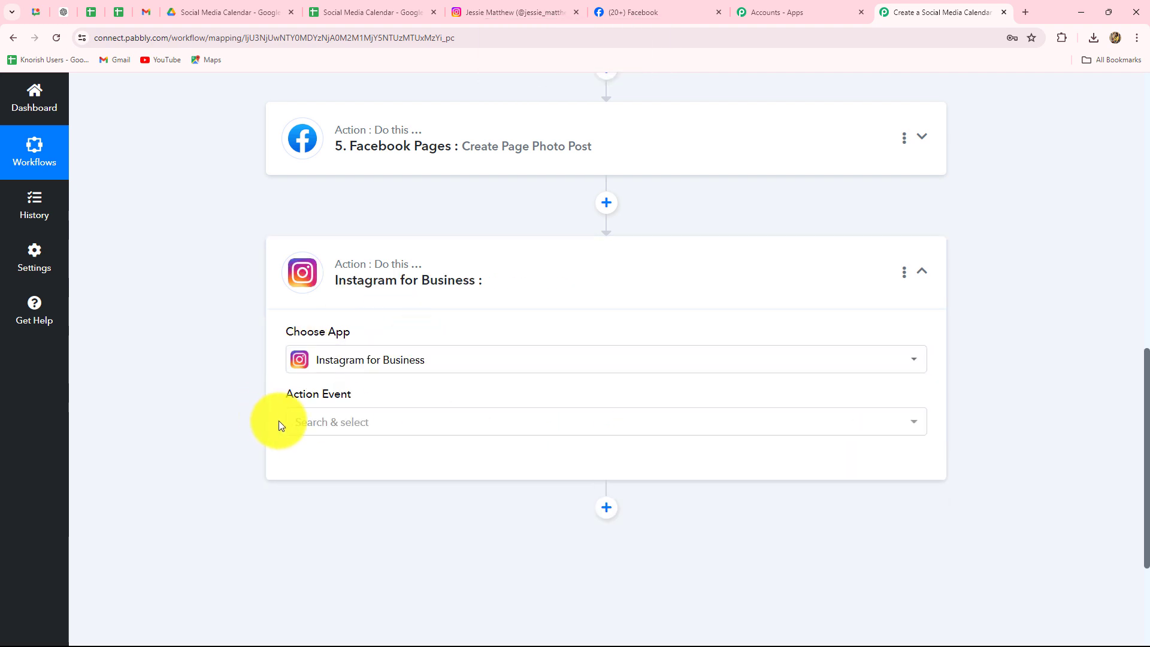
left_click(300, 424)
left_click(329, 509)
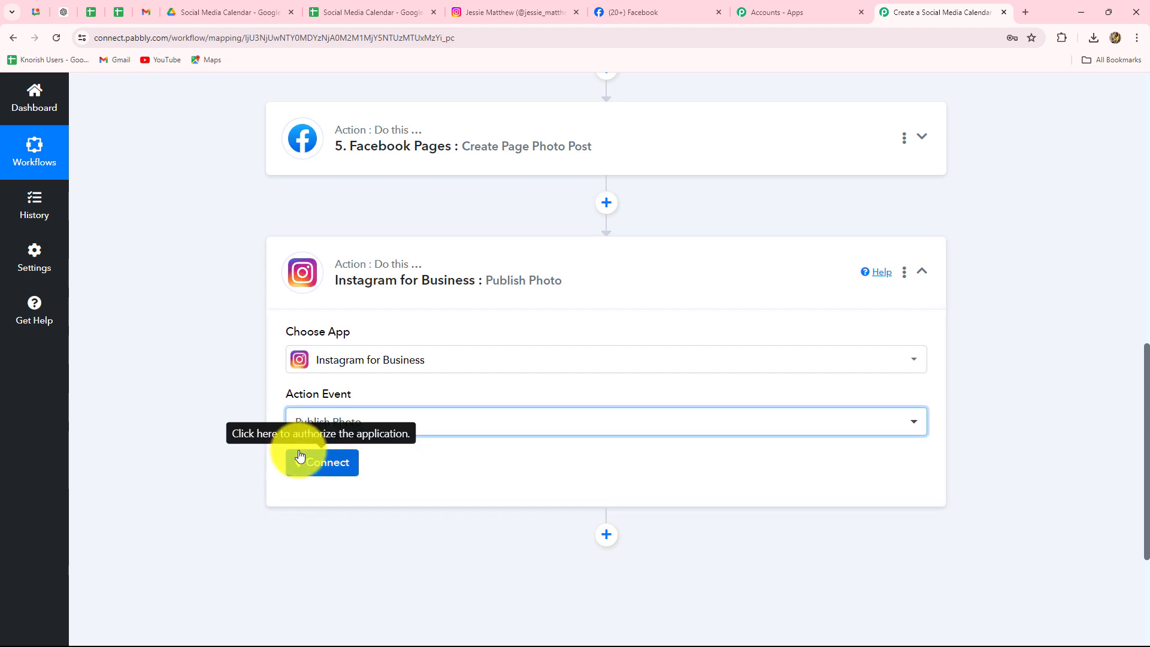
left_click(326, 466)
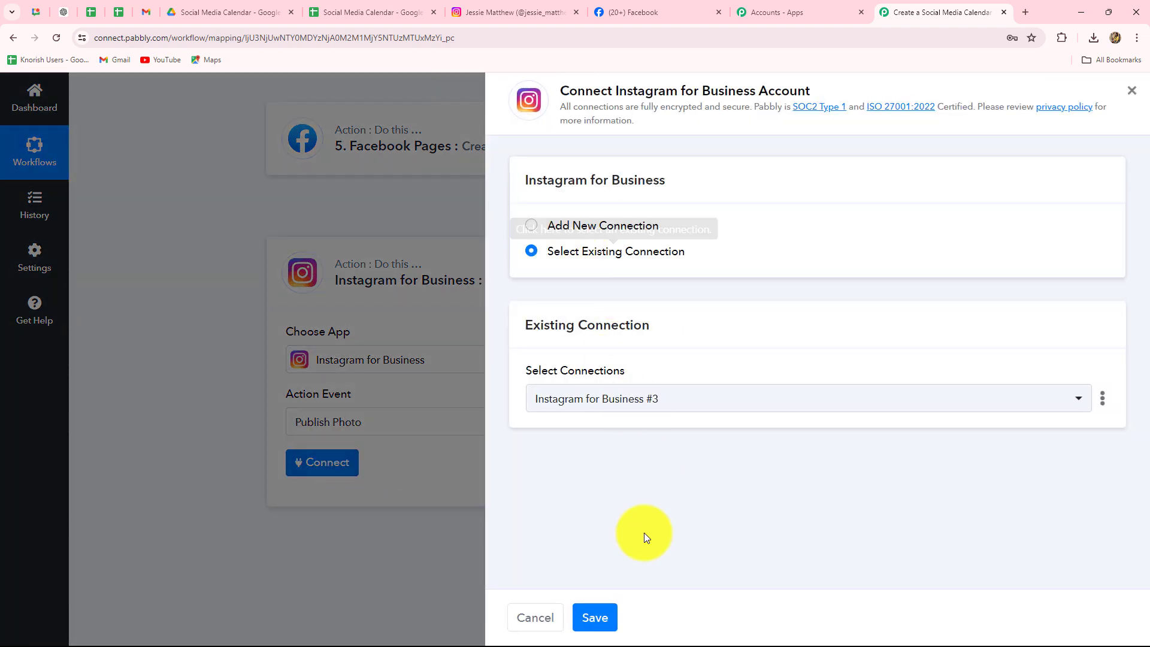
Save the existing Instagram connection and map the Drive file's ThumbnailLink into Photo URL
left_click(595, 618)
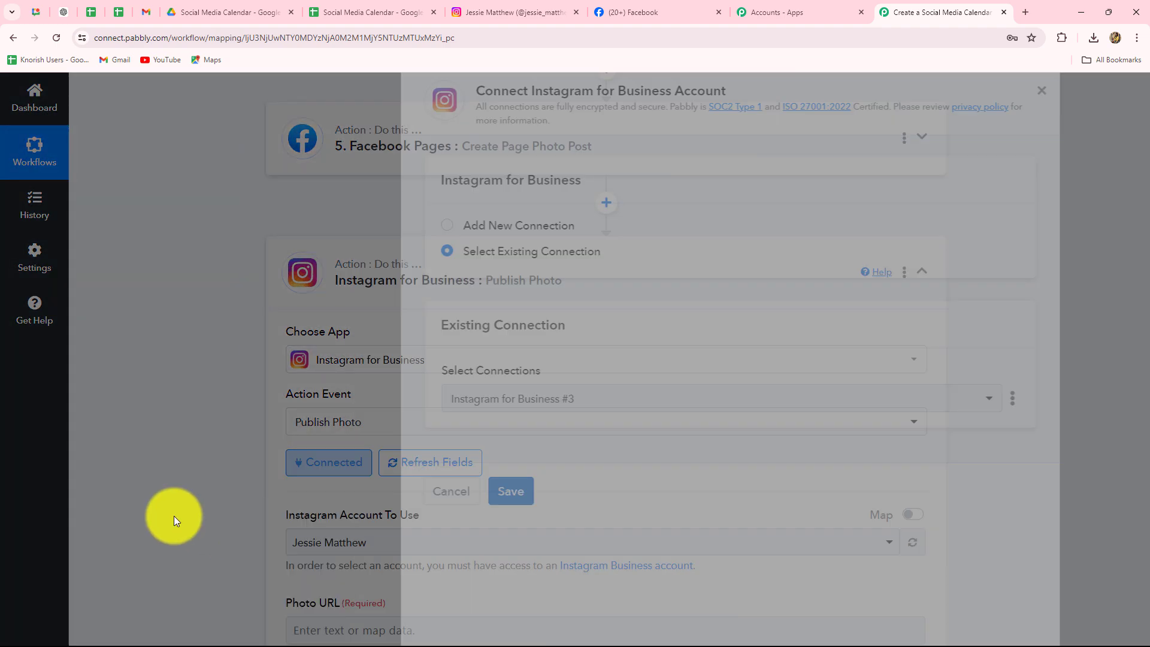
scroll(177, 491, "down", 5)
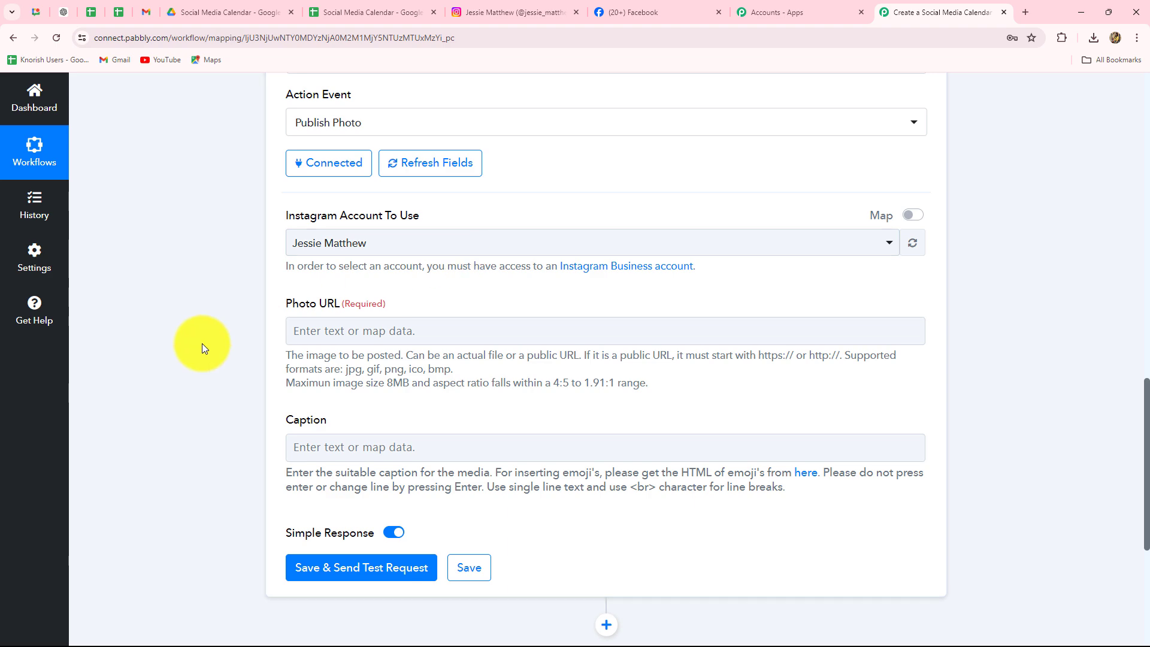
scroll(203, 343, "down", 3)
left_click(339, 145)
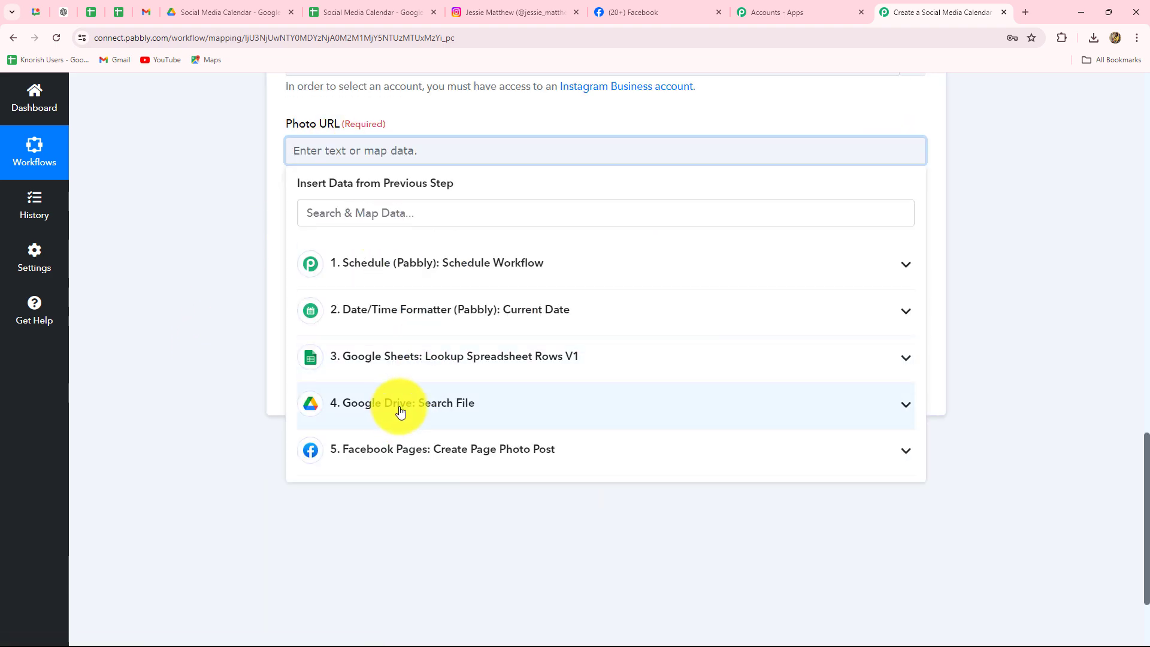
left_click(400, 411)
scroll(475, 497, "down", 2)
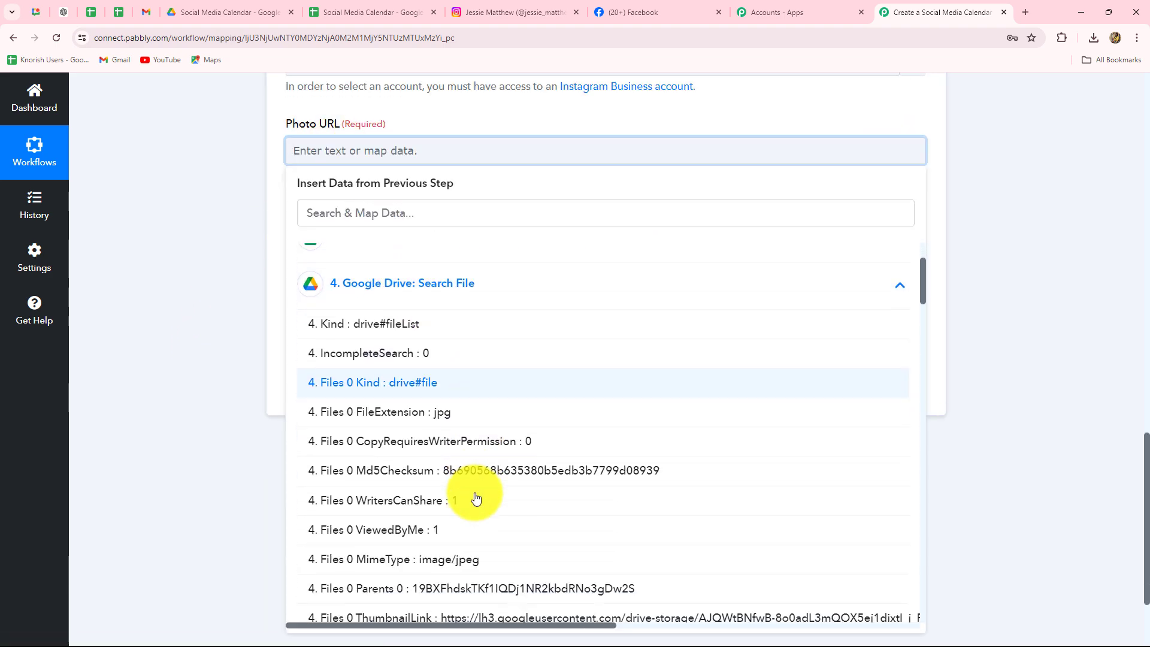
scroll(441, 560, "down", 1)
left_click(442, 557)
Map the sheet's Caption For Post into Caption, send a test request, and check the returned id
left_click(306, 312)
left_click(455, 342)
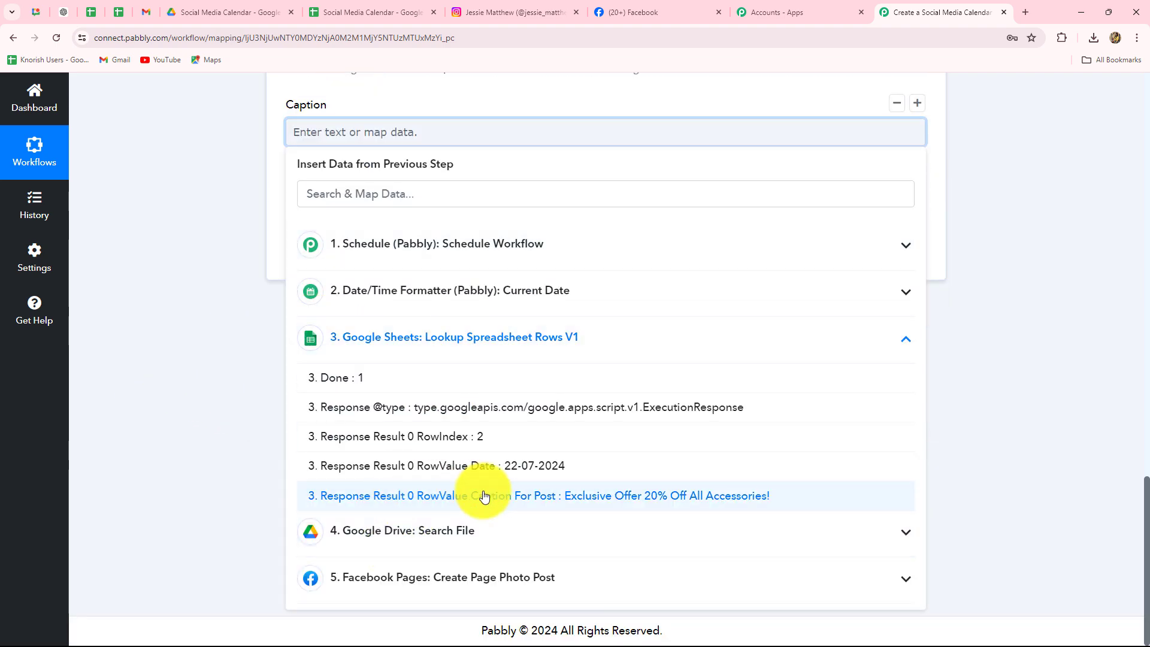
left_click(578, 495)
left_click(338, 262)
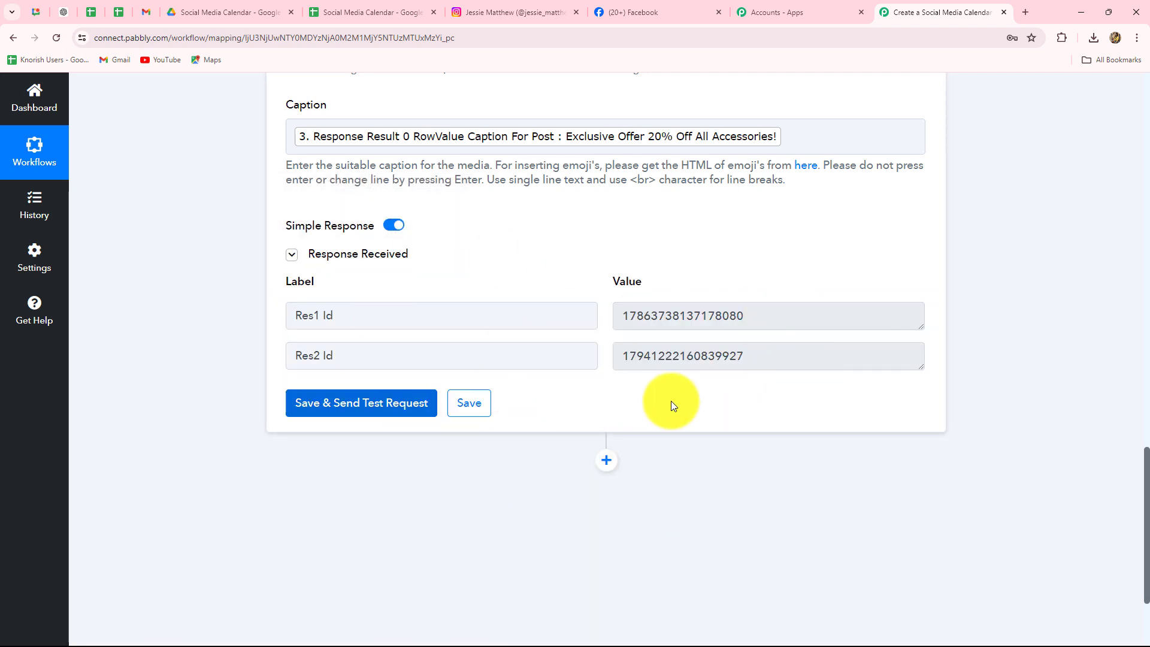
left_click(625, 318)
key("ctrl+a")
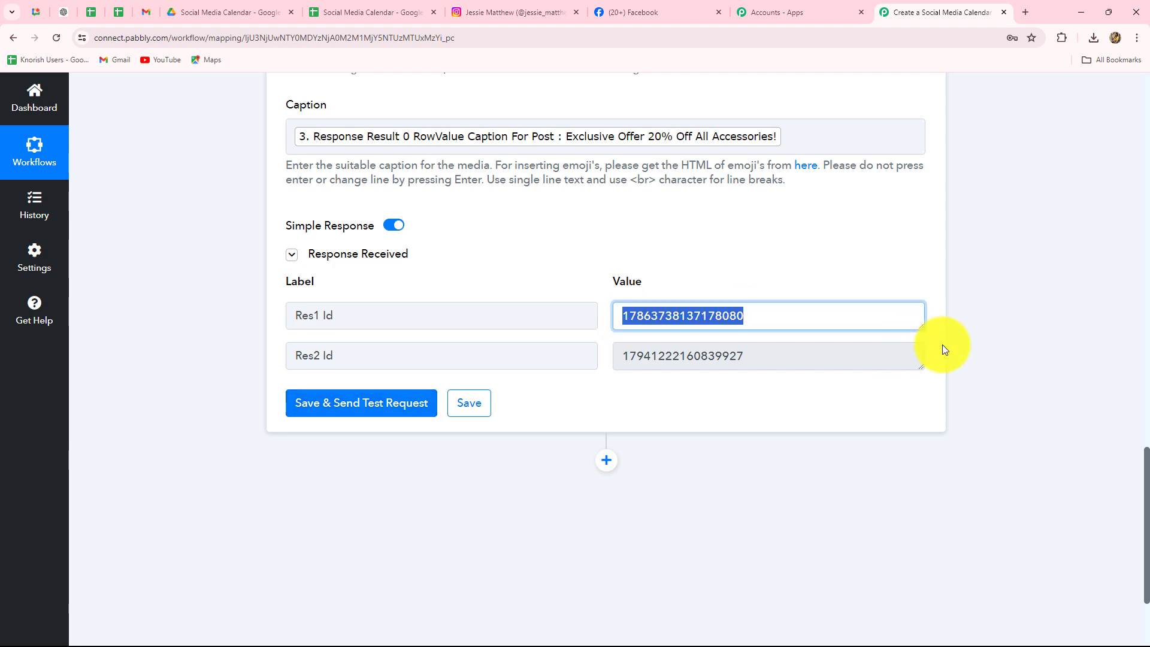
left_click(500, 8)
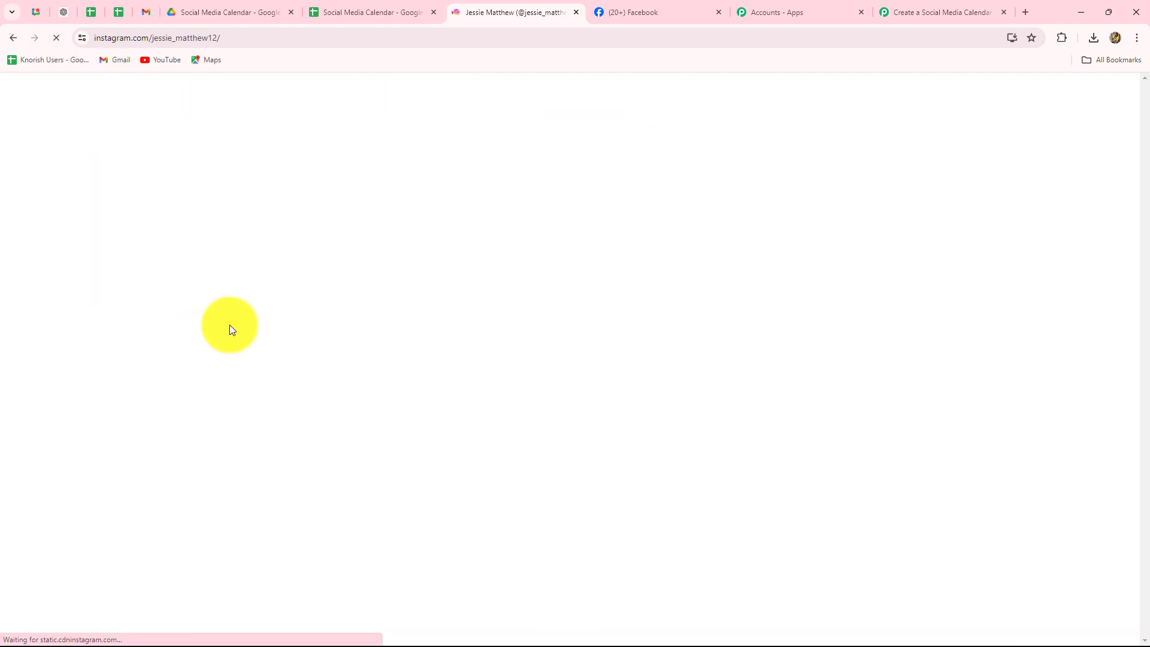
Verify the newest Instagram post's 'Exclusive Offer 20% Off All Accessories!' caption, then return to Pabbly
scroll(348, 323, "down", 4)
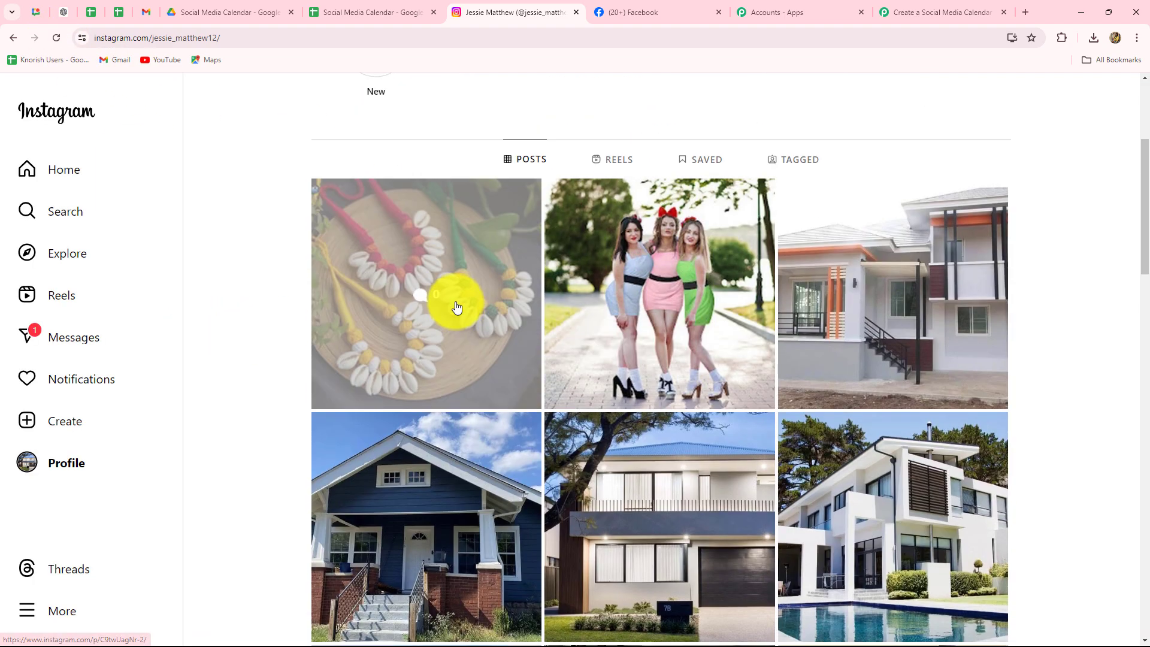
left_click(457, 373)
left_click_drag(789, 157, 1105, 118)
left_click(1106, 113)
scroll(817, 462, "up", 4)
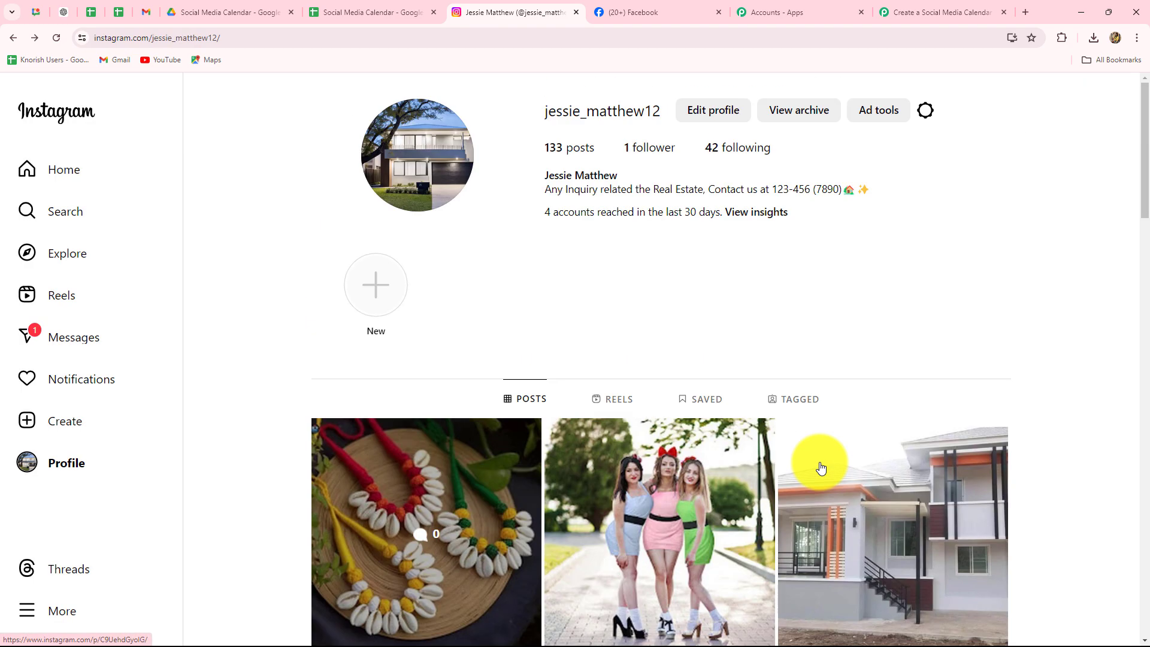
left_click(907, 9)
scroll(1092, 346, "up", 10)
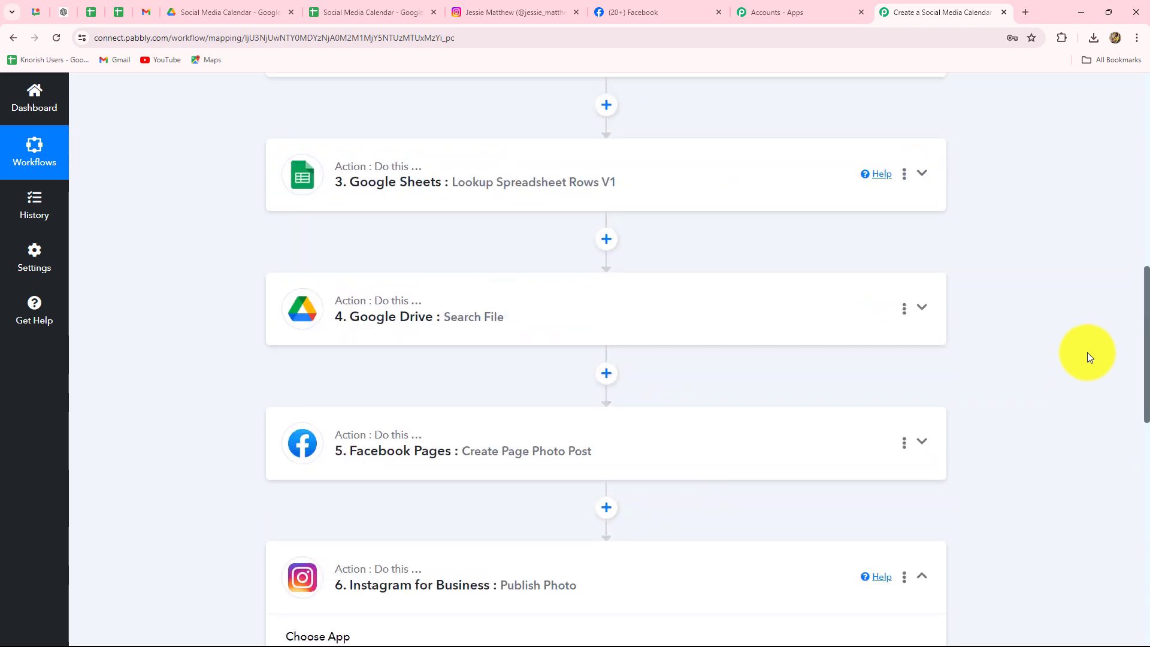
scroll(1082, 494, "up", 7)
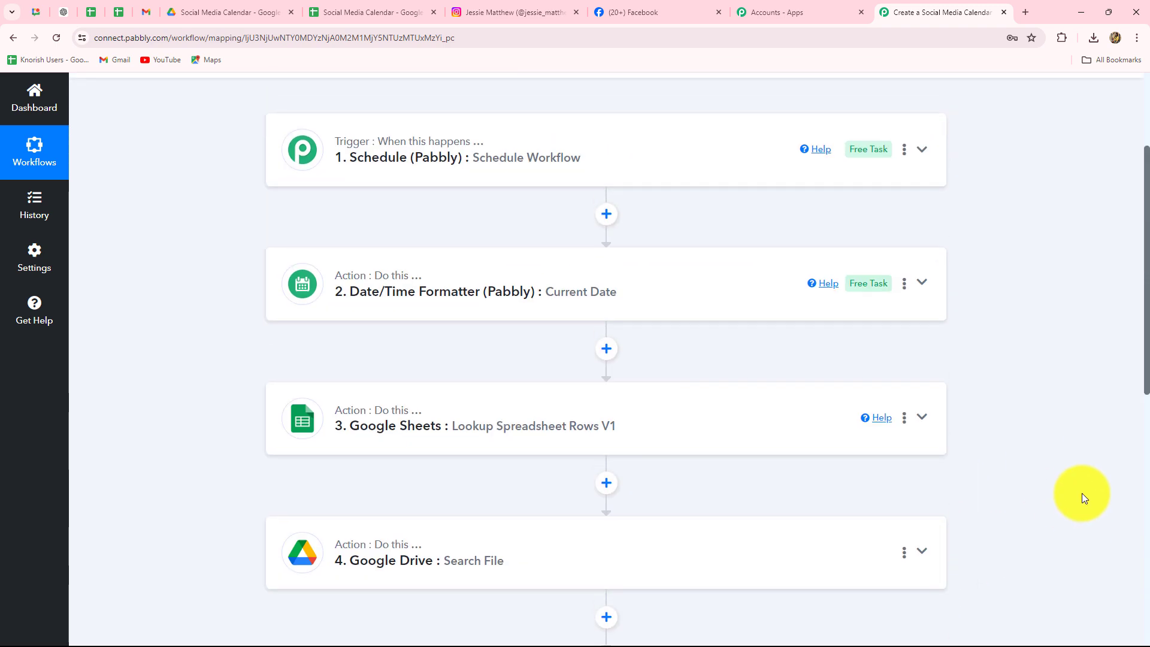
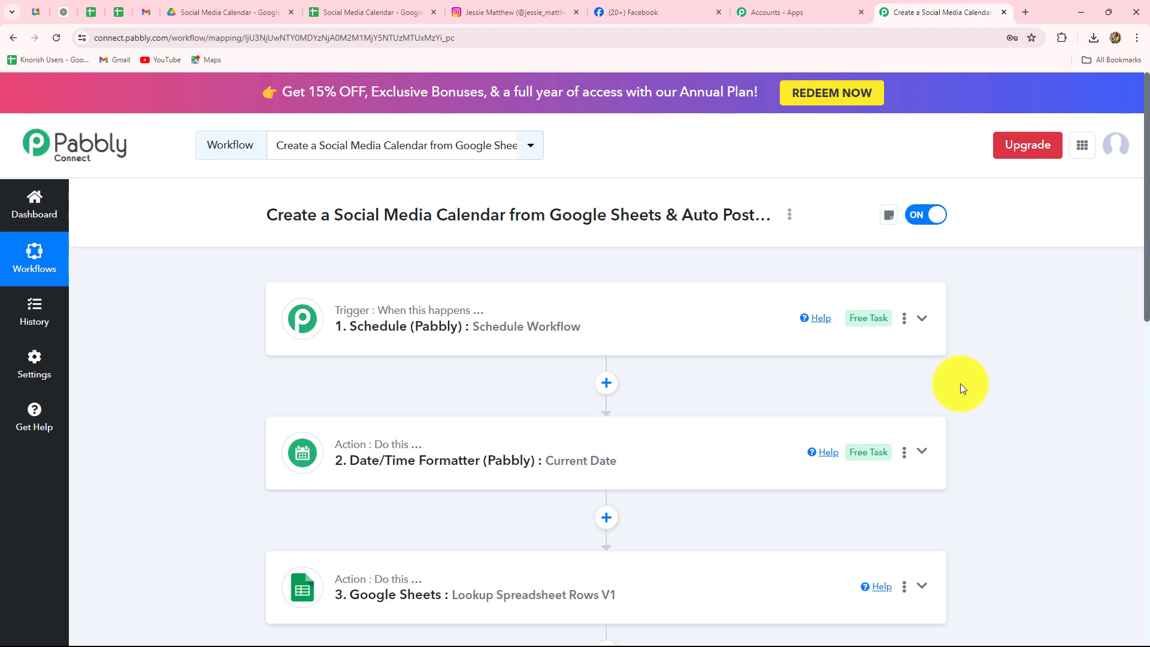
scroll(961, 386, "down", 4)
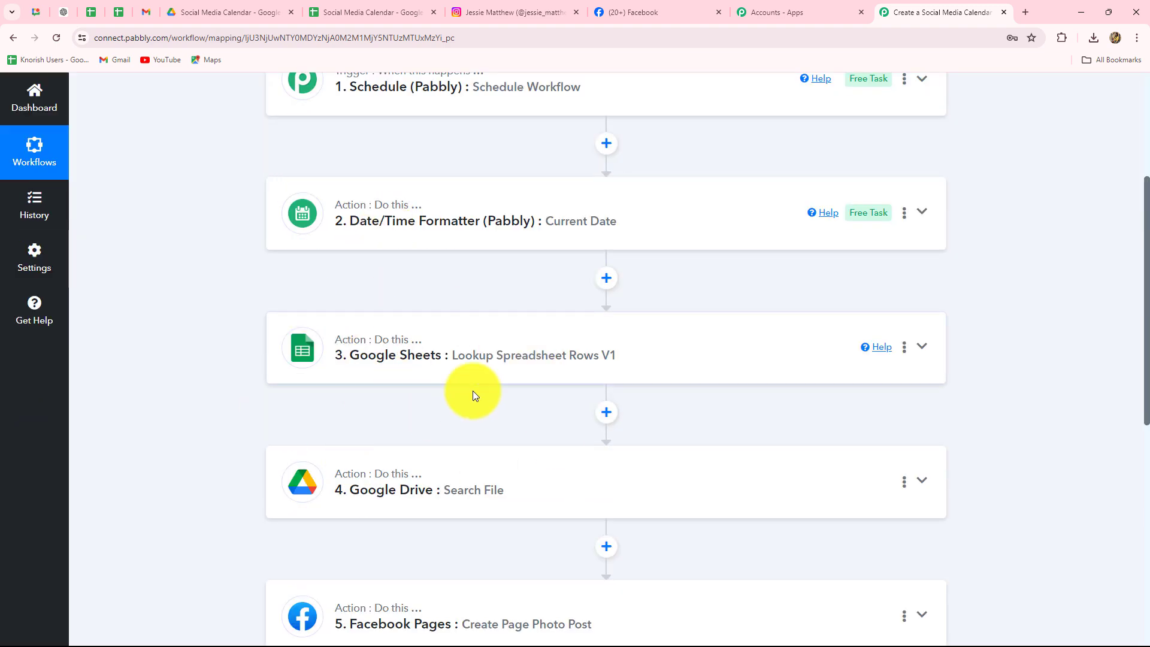
left_click(347, 12)
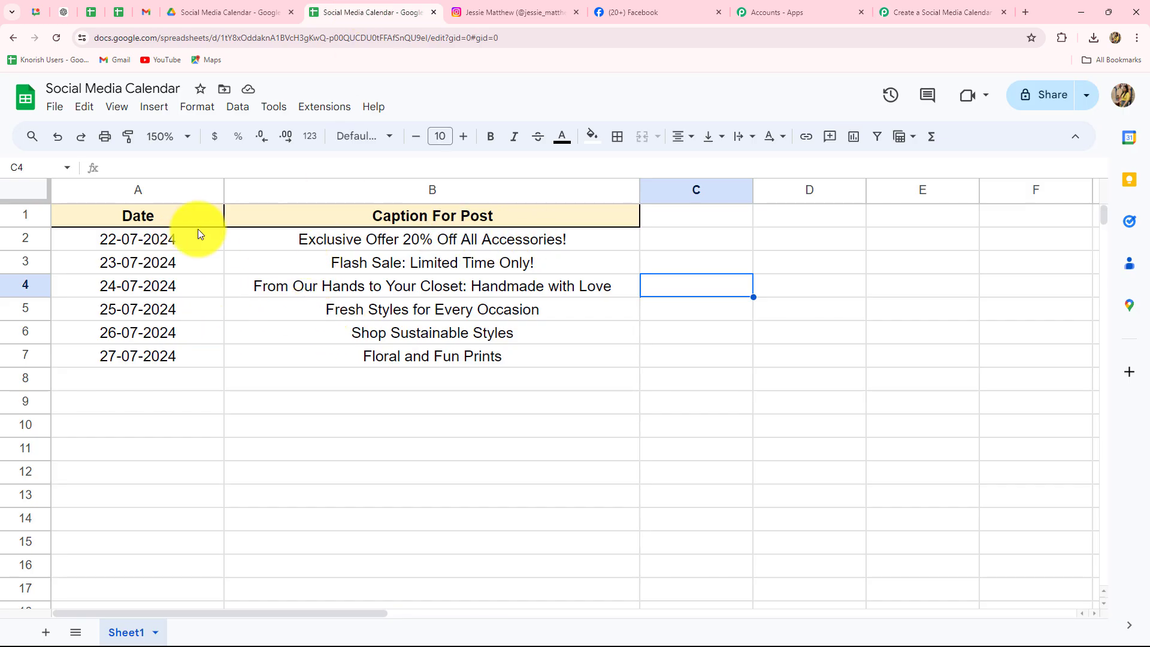
left_click(949, 9)
scroll(533, 338, "down", 4)
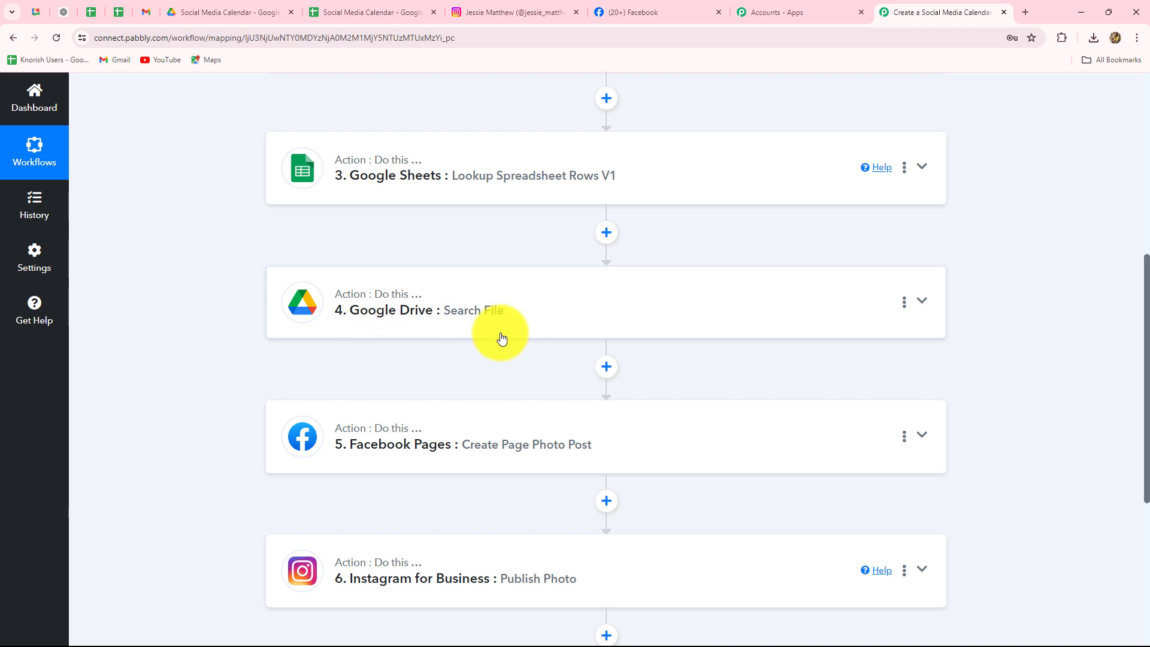
left_click(256, 10)
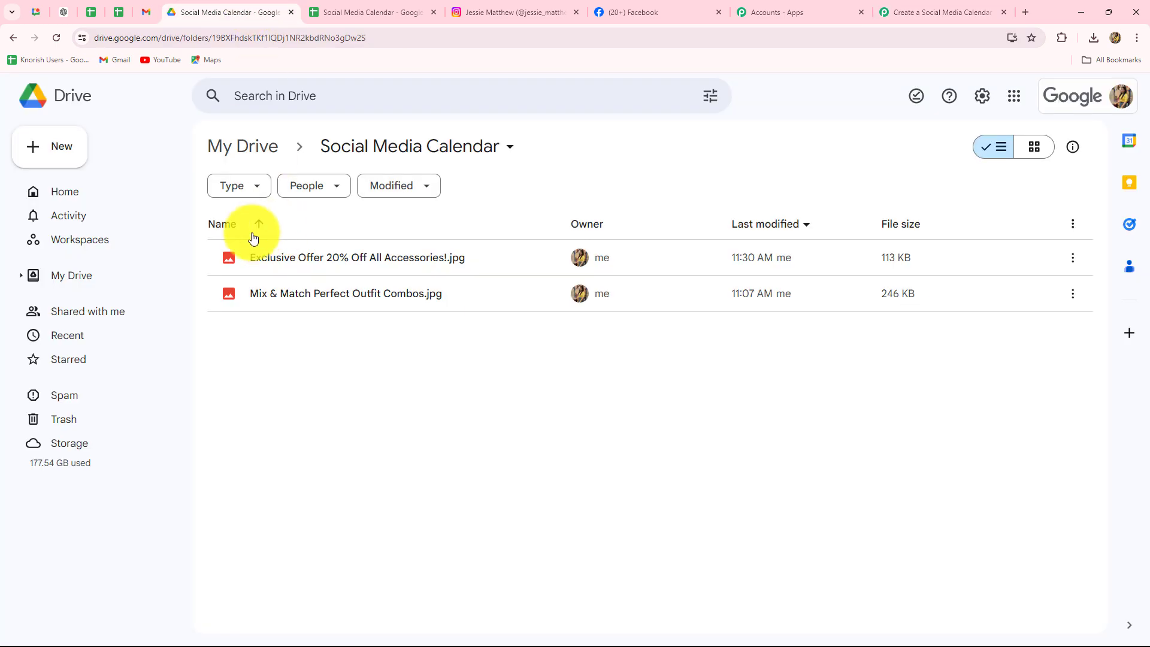
left_click(904, 12)
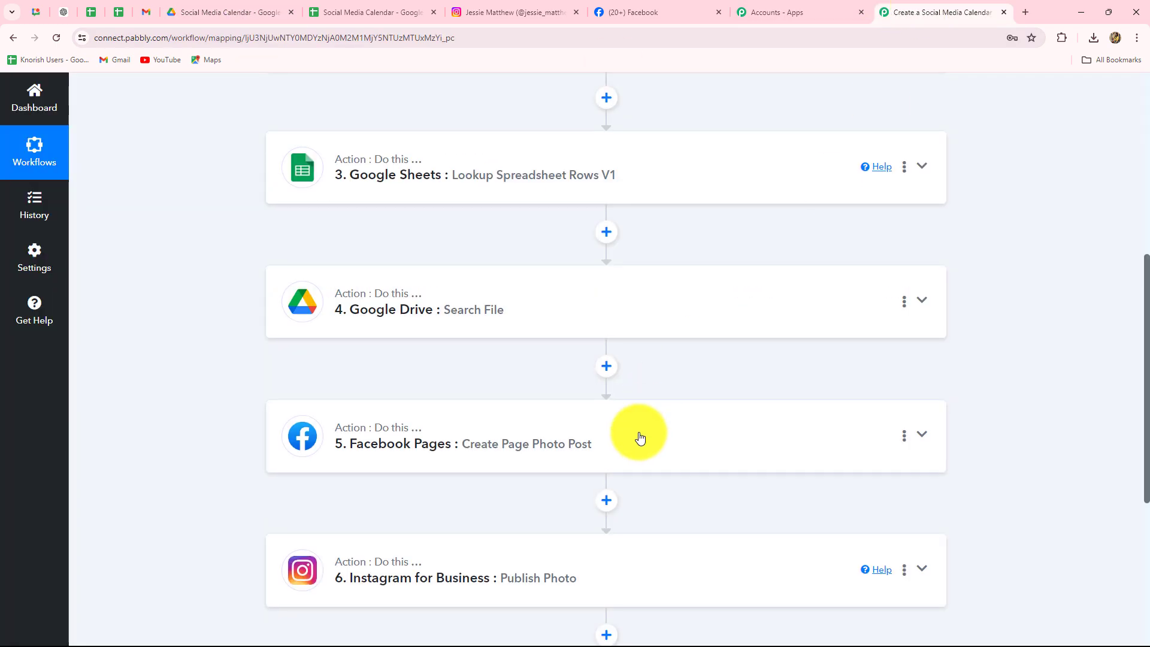
scroll(640, 436, "down", 4)
scroll(609, 411, "up", 3)
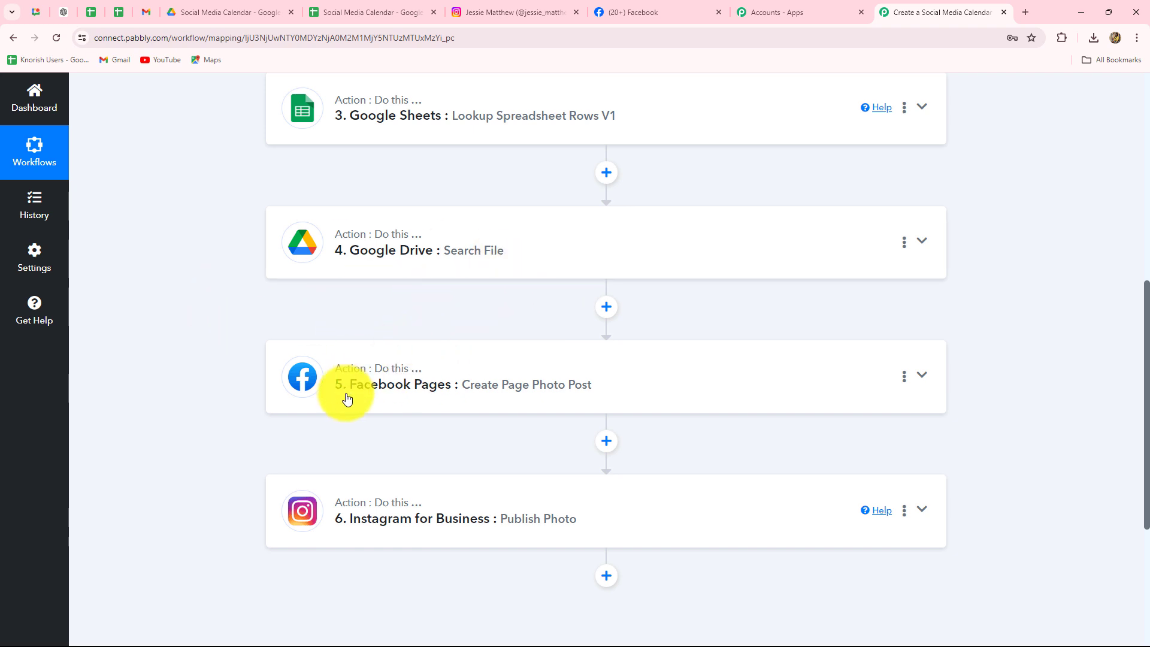
scroll(481, 559, "down", 4)
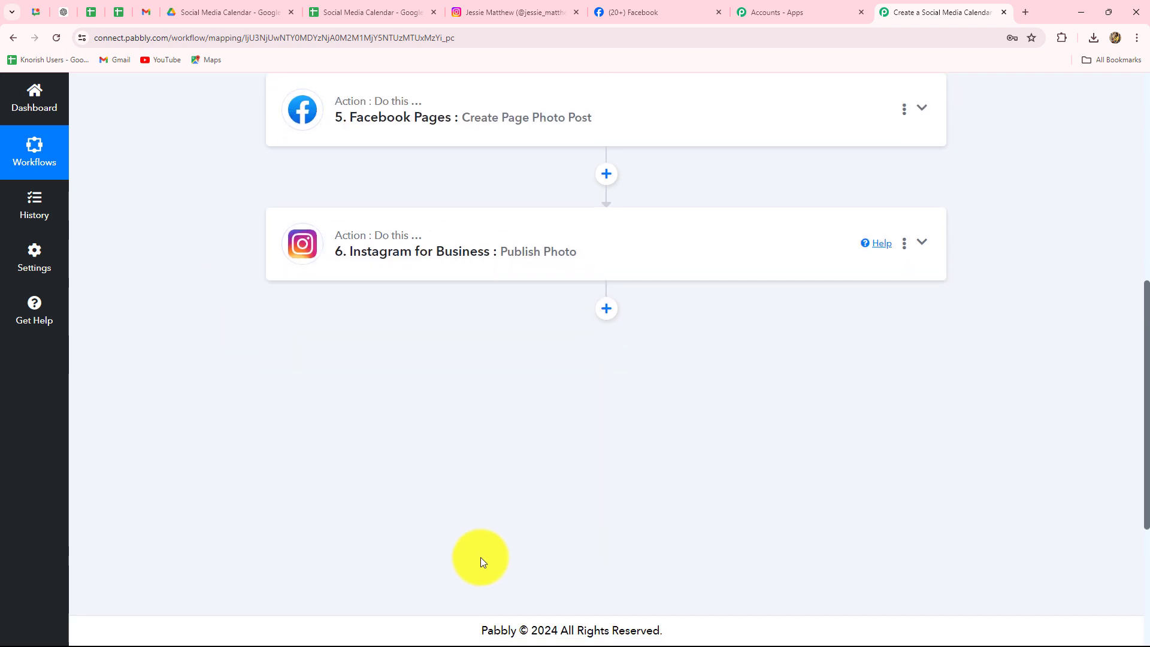
scroll(482, 561, "up", 4)
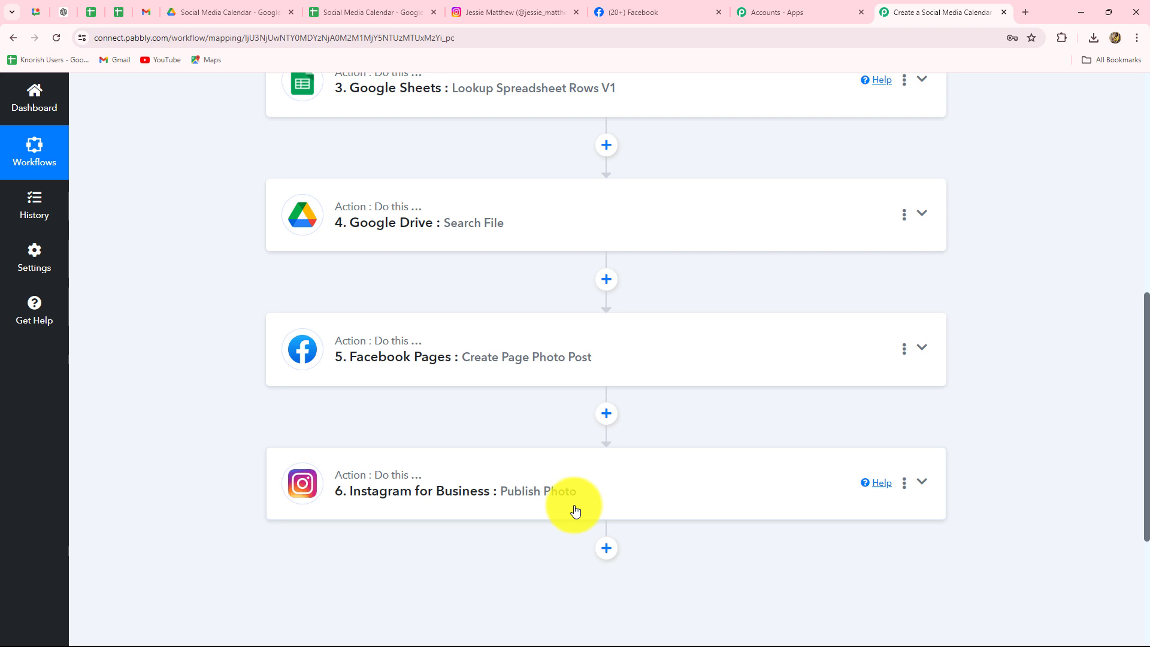
scroll(952, 466, "up", 8)
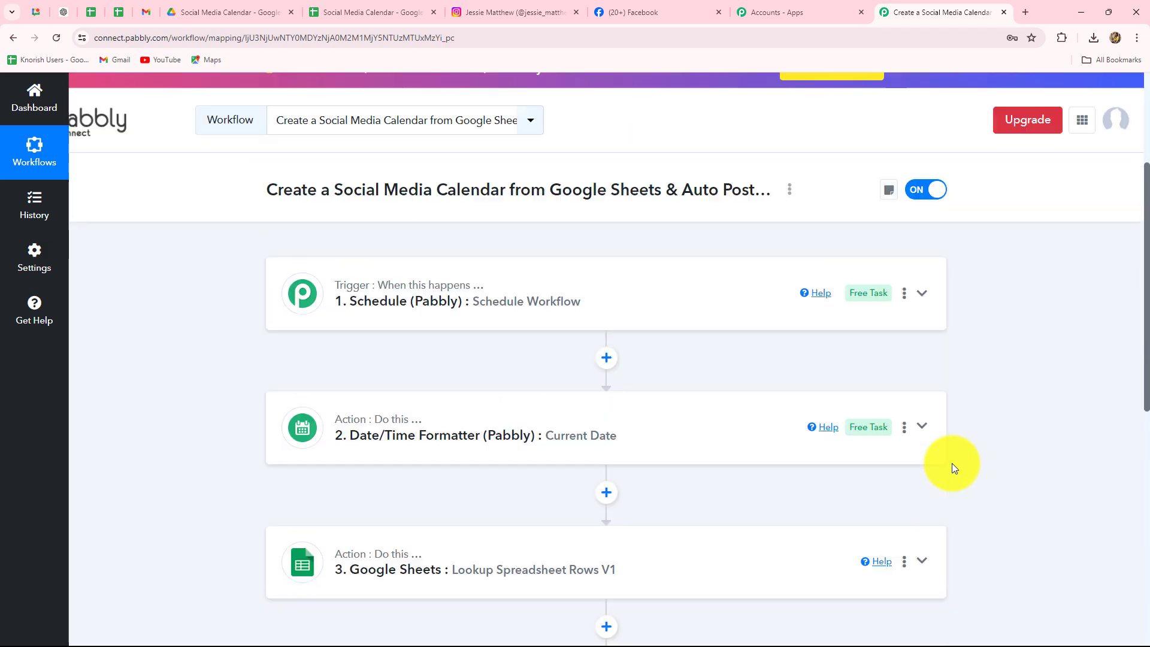
scroll(953, 467, "up", 1)
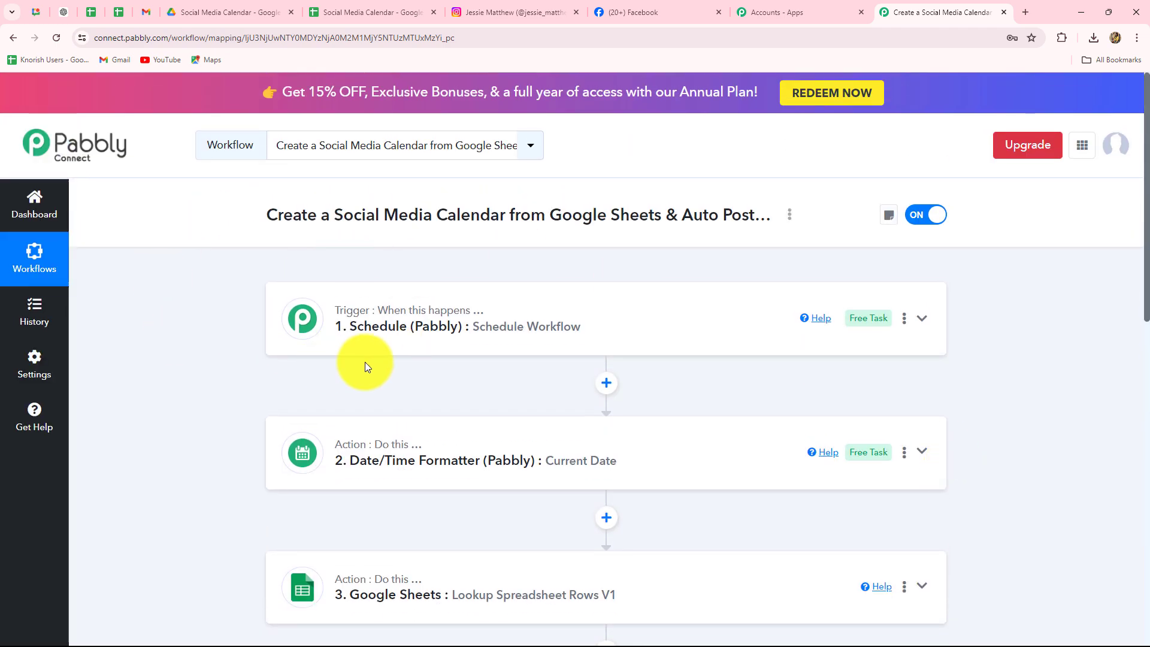